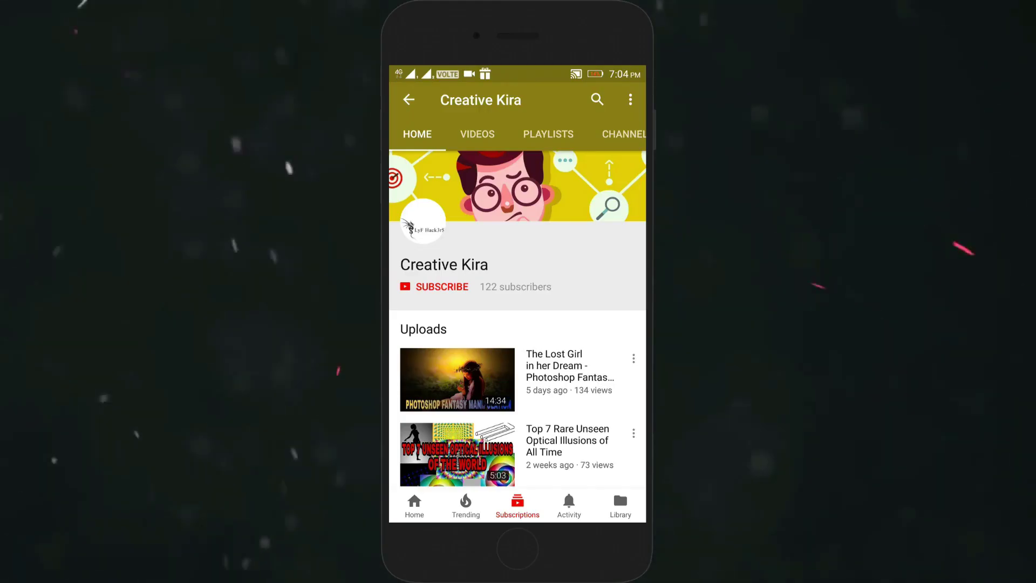
# Step: Subscribe to the YouTube channel and set its bell to all notifications
pyautogui.scroll(-3, 518, 302)
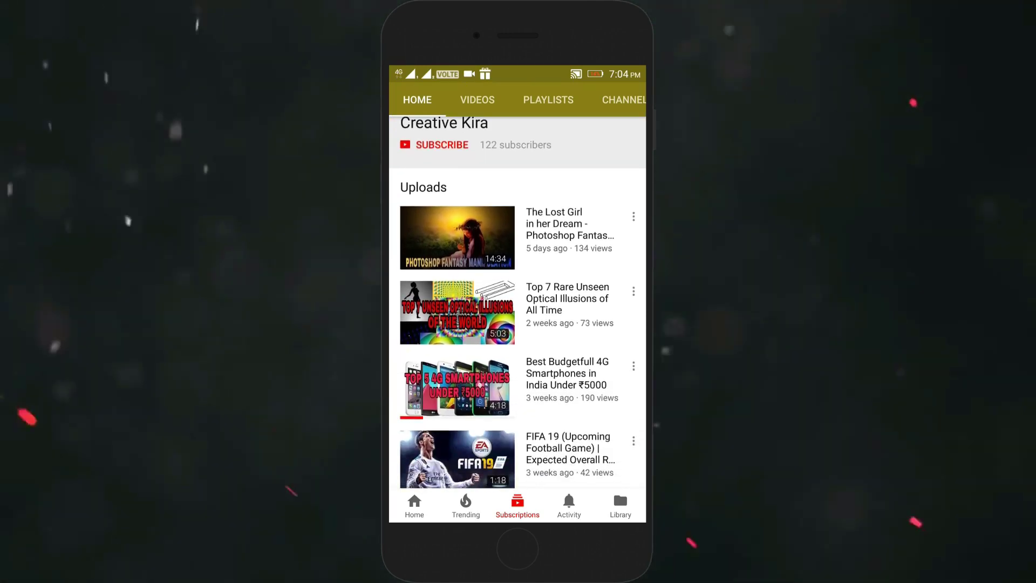
pyautogui.scroll(3, 517, 302)
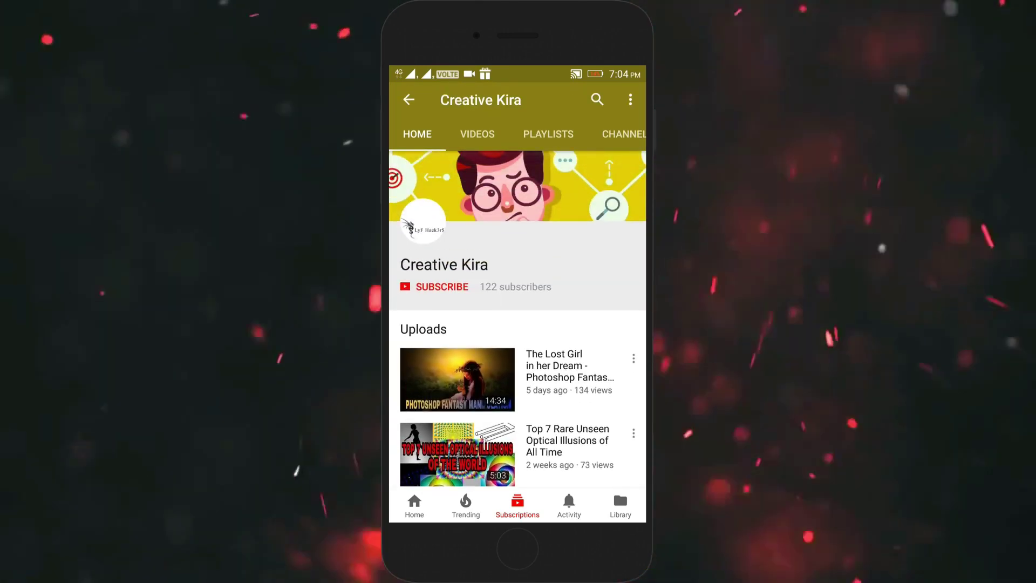
pyautogui.click(442, 287)
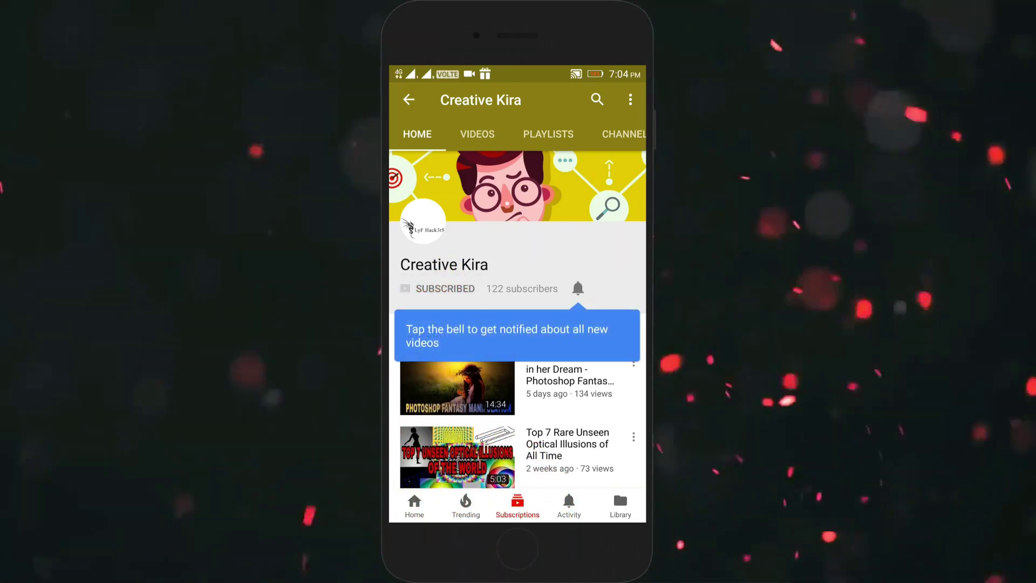
pyautogui.click(578, 288)
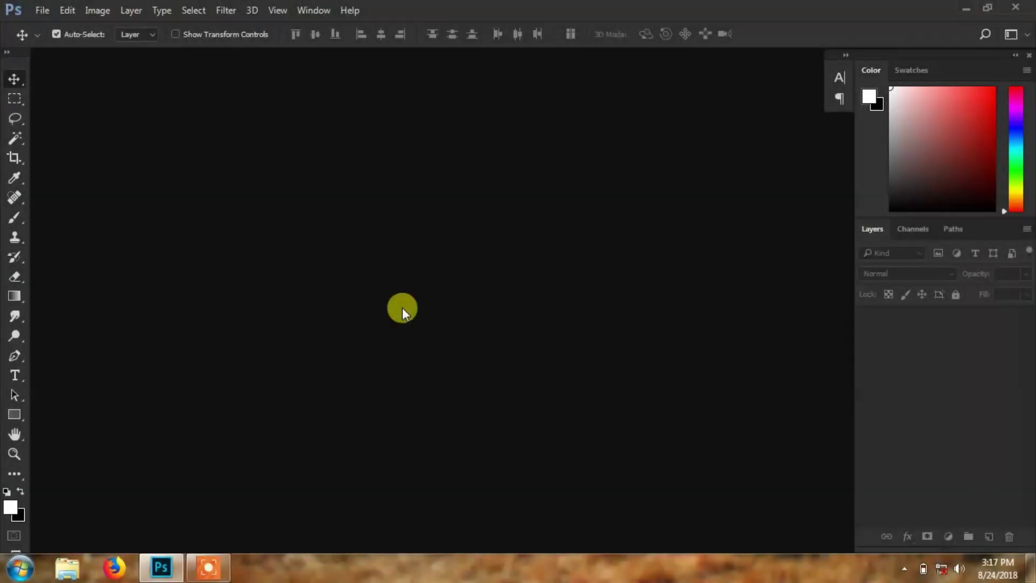
# Step: Open the beach background photo Tapasheditz13
pyautogui.click(41, 14)
pyautogui.click(57, 37)
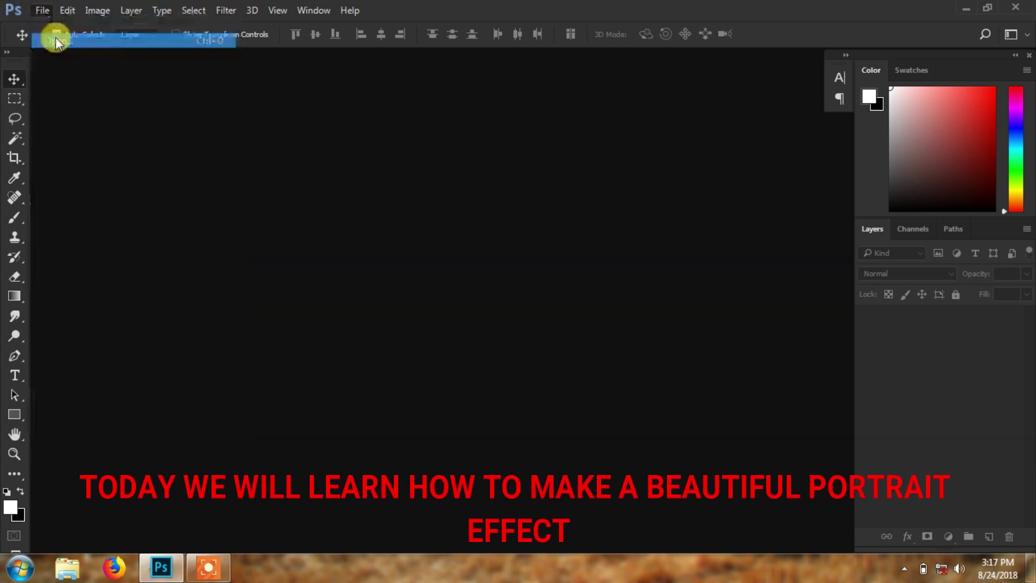
pyautogui.click(257, 205)
pyautogui.click(888, 526)
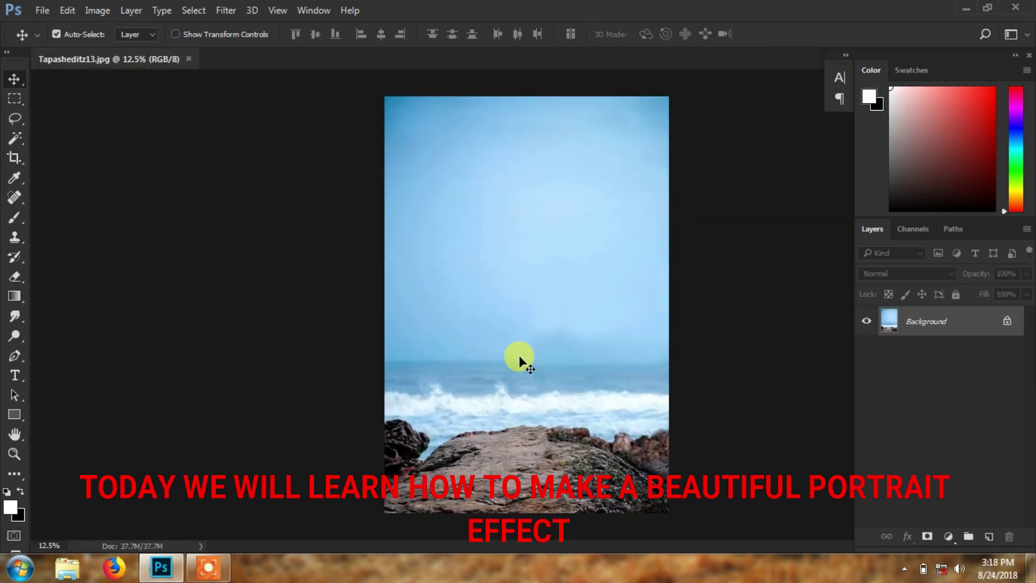
# Step: Open the portrait IMG_2492 from D:\Creative Kira\Thook
pyautogui.click(42, 10)
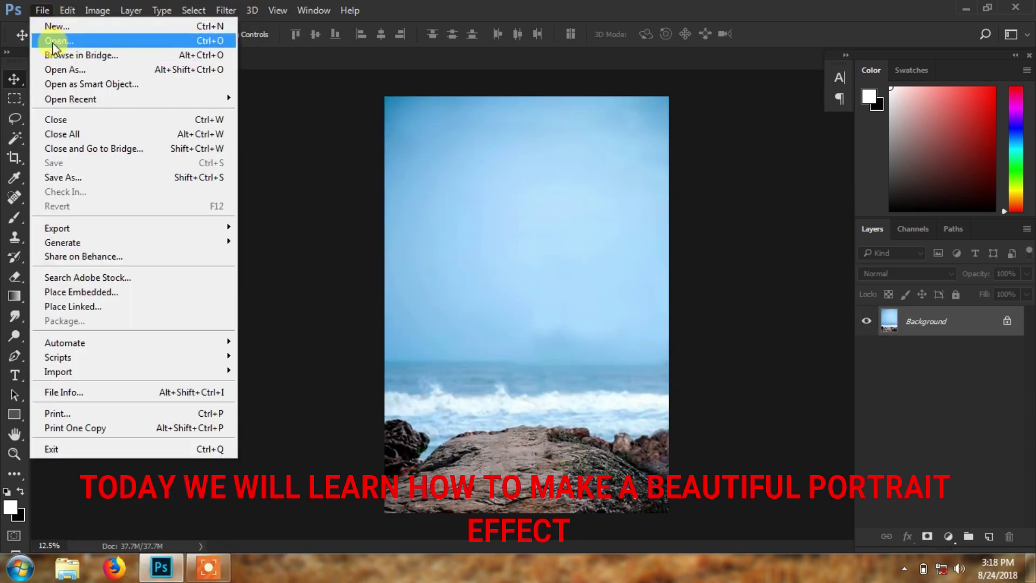
pyautogui.click(53, 41)
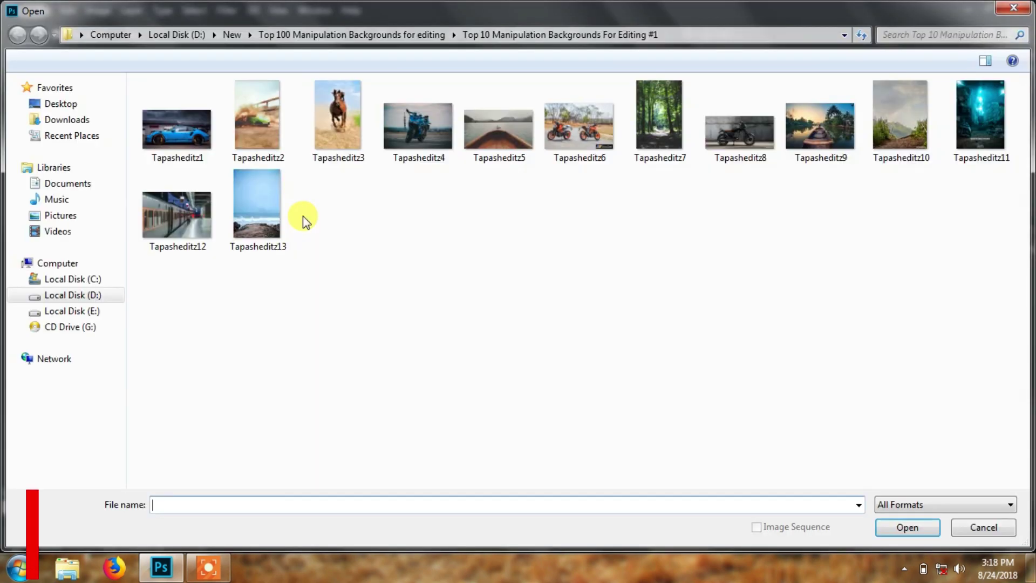
pyautogui.click(418, 127)
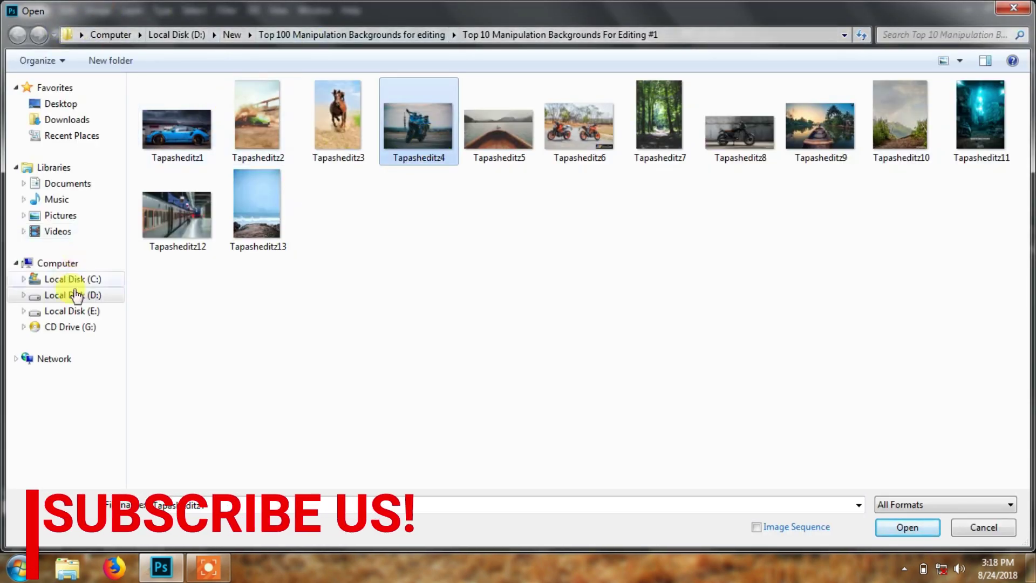
pyautogui.click(68, 295)
pyautogui.doubleClick(275, 152)
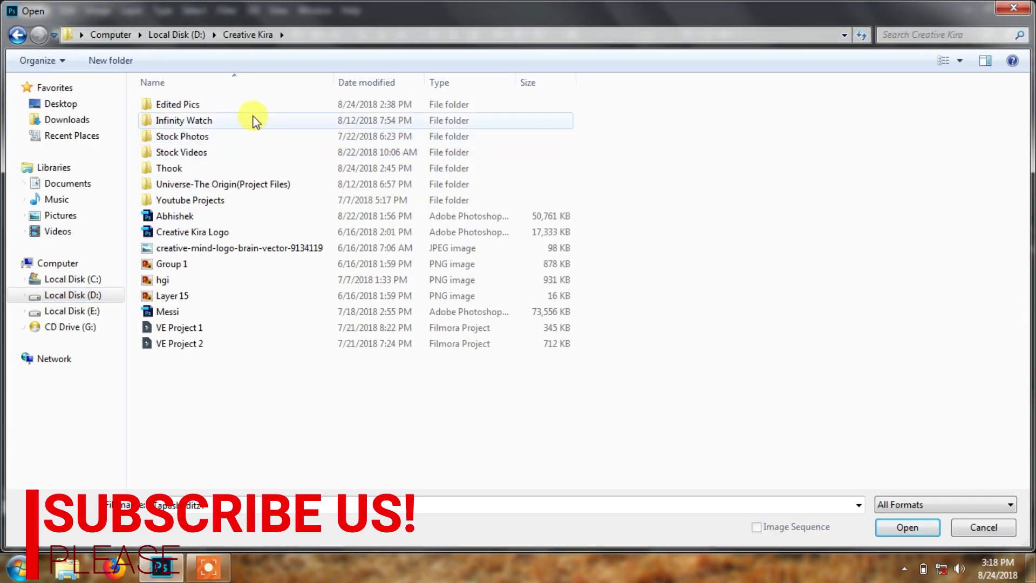
pyautogui.doubleClick(173, 168)
pyautogui.click(215, 145)
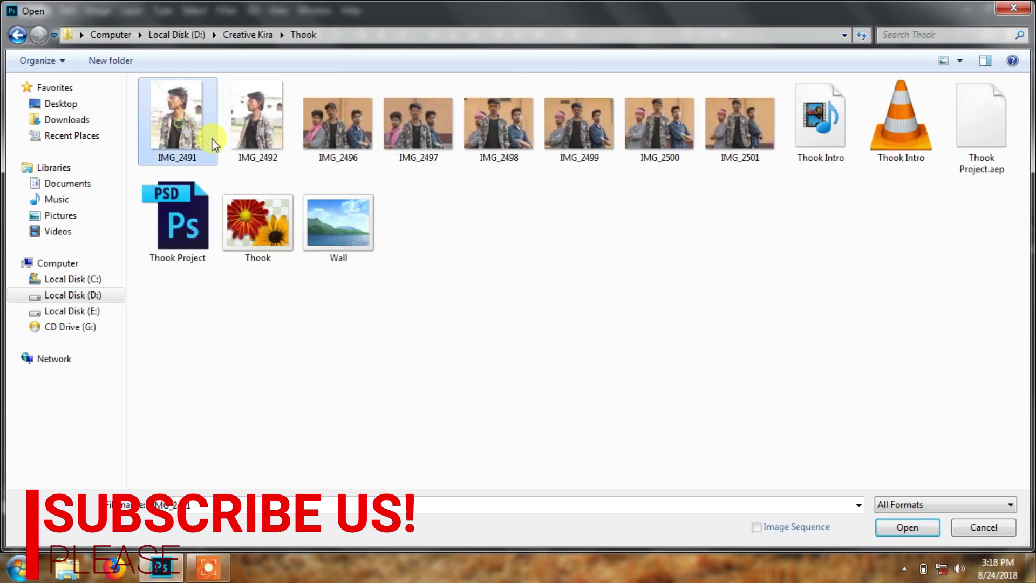
pyautogui.click(253, 151)
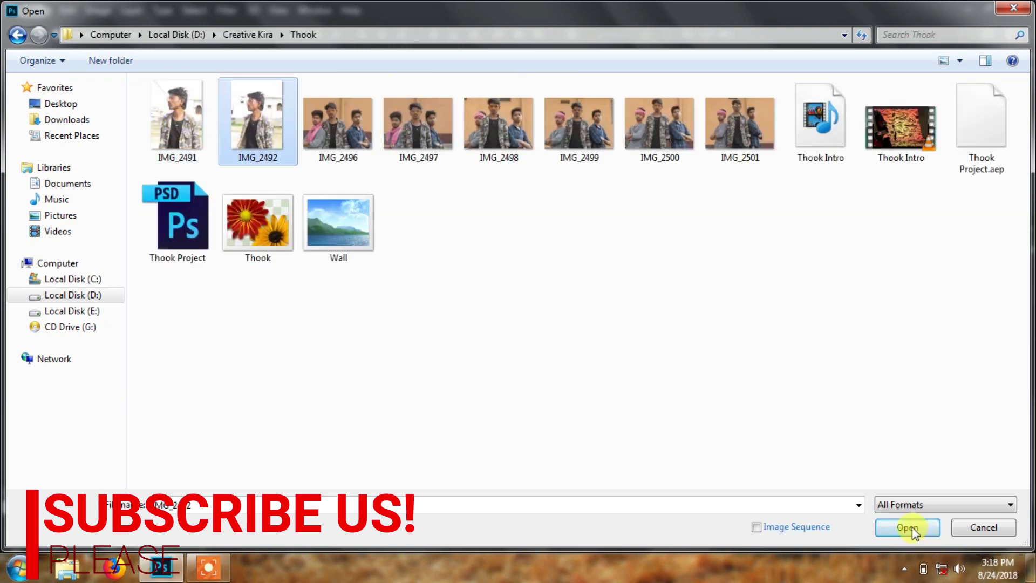
pyautogui.click(908, 527)
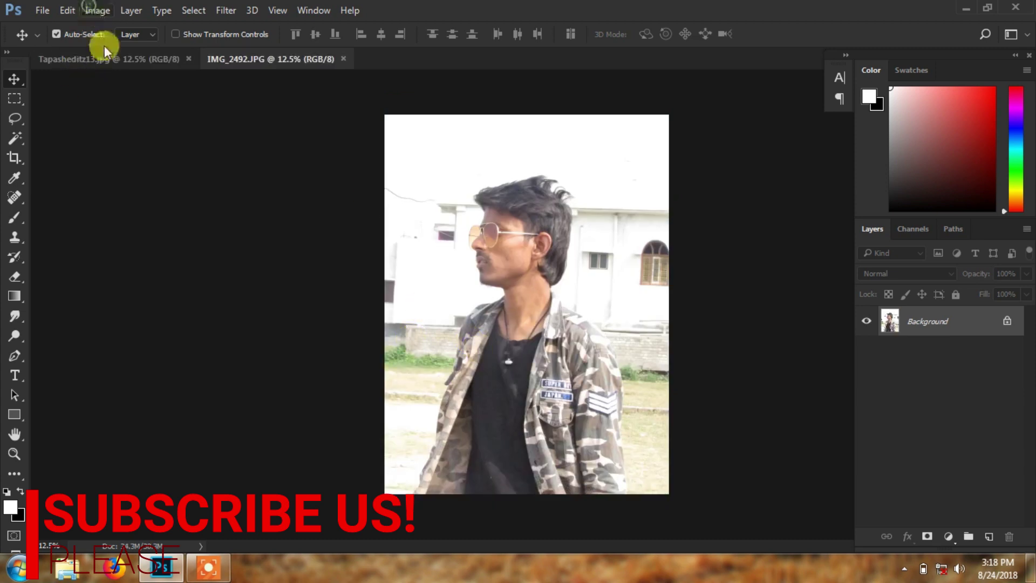
# Step: Apply Brightness/Contrast to the portrait with brightness -17 and contrast 73
pyautogui.click(97, 11)
pyautogui.click(266, 46)
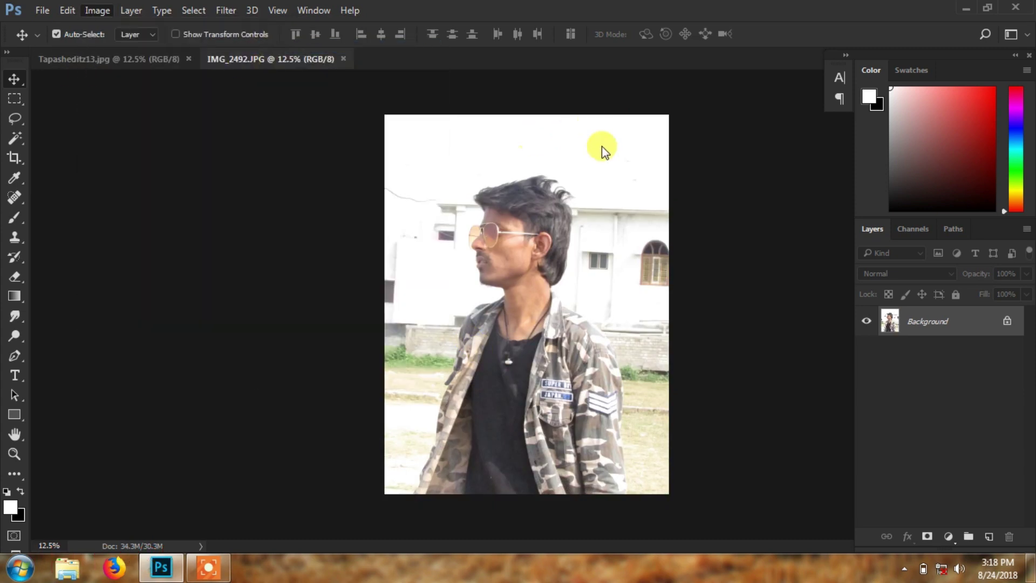
pyautogui.moveTo(523, 144); pyautogui.dragTo(222, 141)
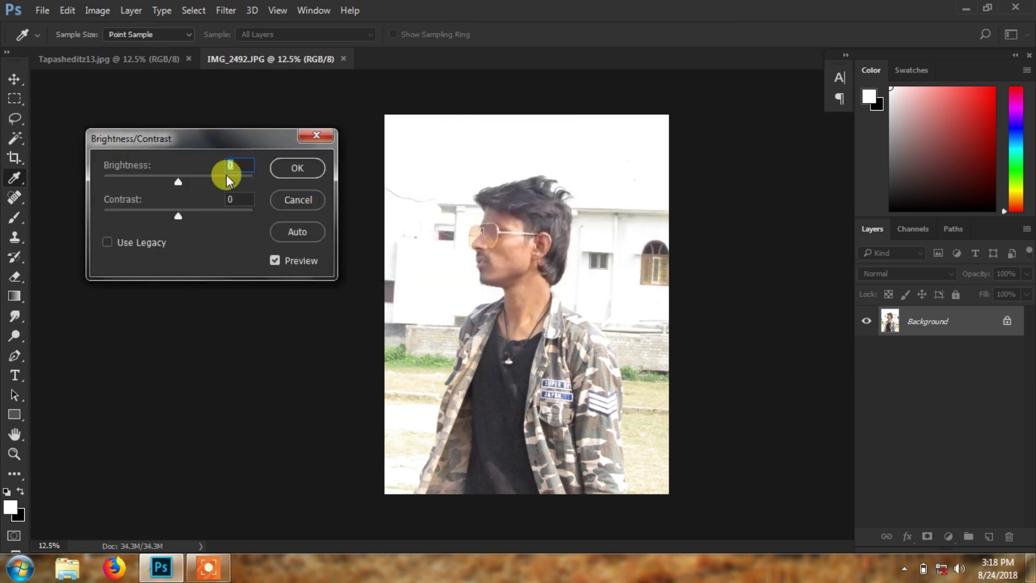
pyautogui.moveTo(173, 181)
pyautogui.mouseDown()
pyautogui.moveTo(150, 180)
pyautogui.moveTo(170, 179)
pyautogui.mouseUp()
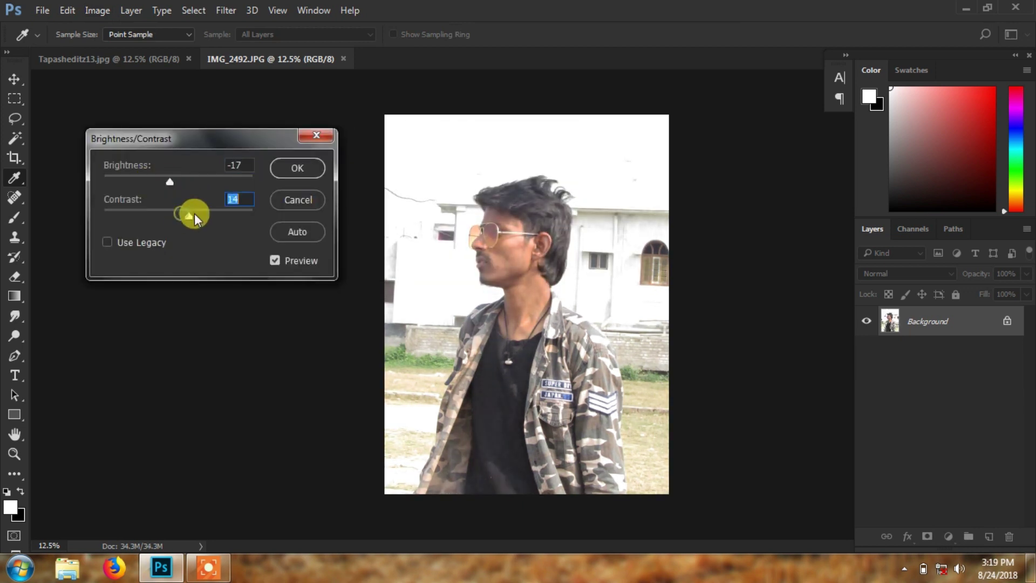
pyautogui.moveTo(194, 213); pyautogui.dragTo(241, 215)
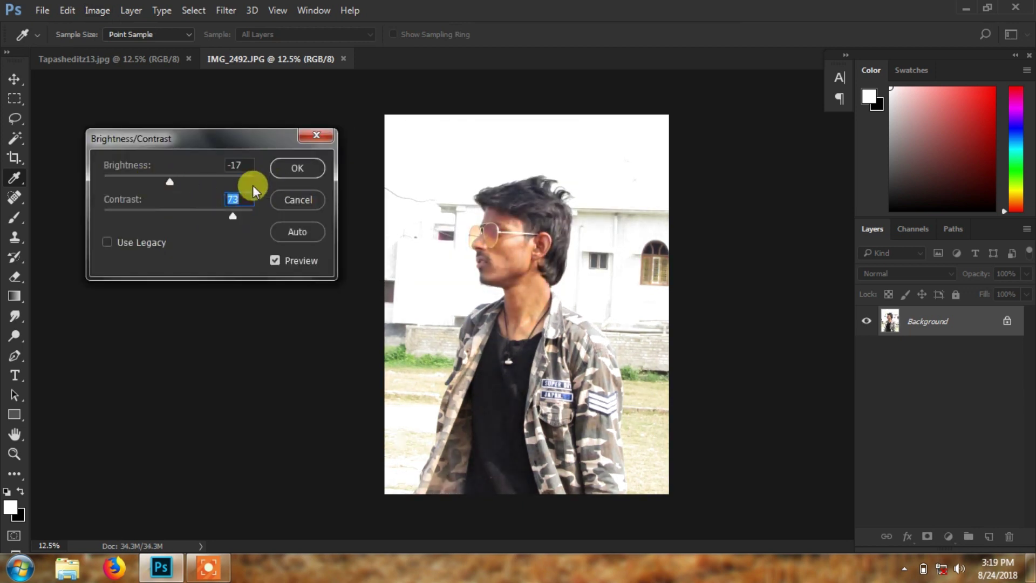
pyautogui.click(305, 172)
pyautogui.press('v')
pyautogui.scroll(2, 465, 267)
# Step: Trace an outline path around the man with the Pen tool
pyautogui.scroll(2, 464, 269)
pyautogui.scroll(2, 514, 312)
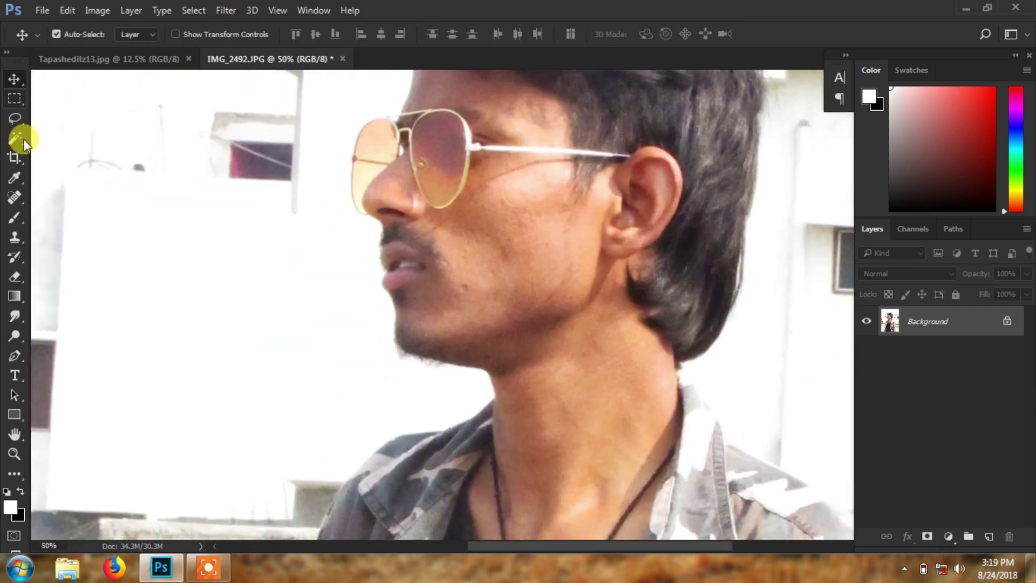
pyautogui.click(15, 355)
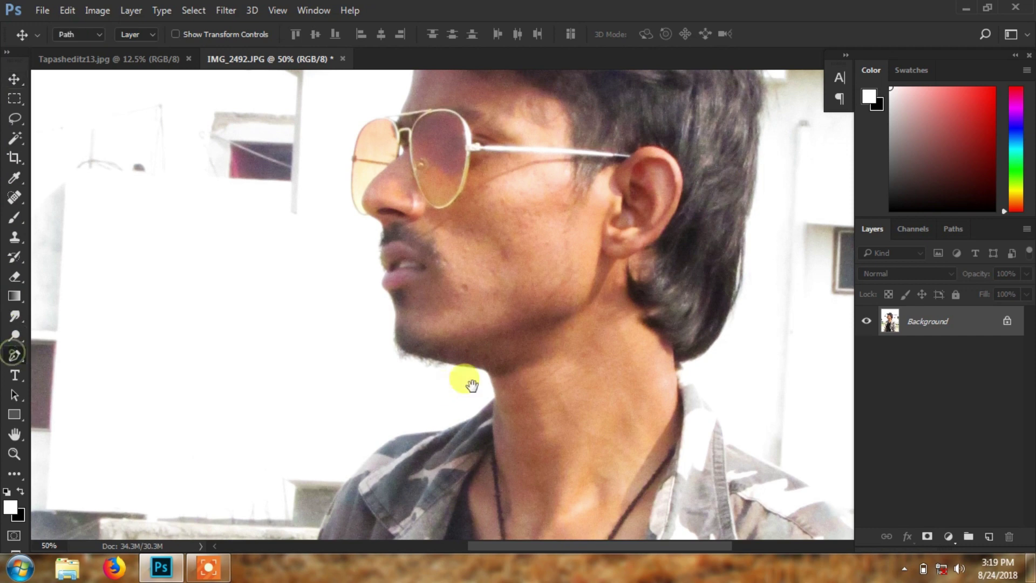
pyautogui.scroll(2, 466, 340)
pyautogui.scroll(1, 432, 232)
pyautogui.scroll(1, 397, 162)
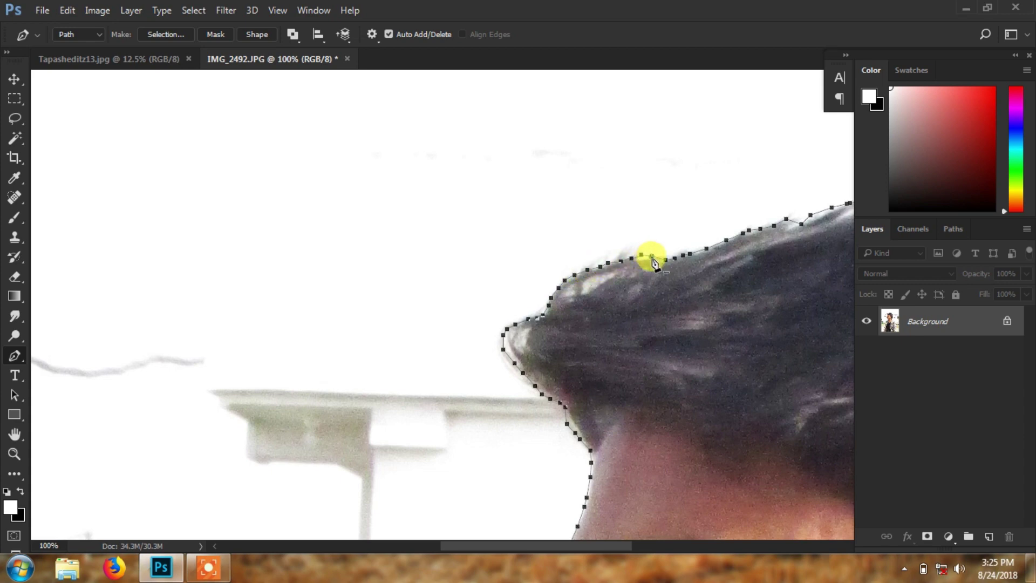
pyautogui.scroll(-3, 672, 270)
pyautogui.scroll(-1, 666, 297)
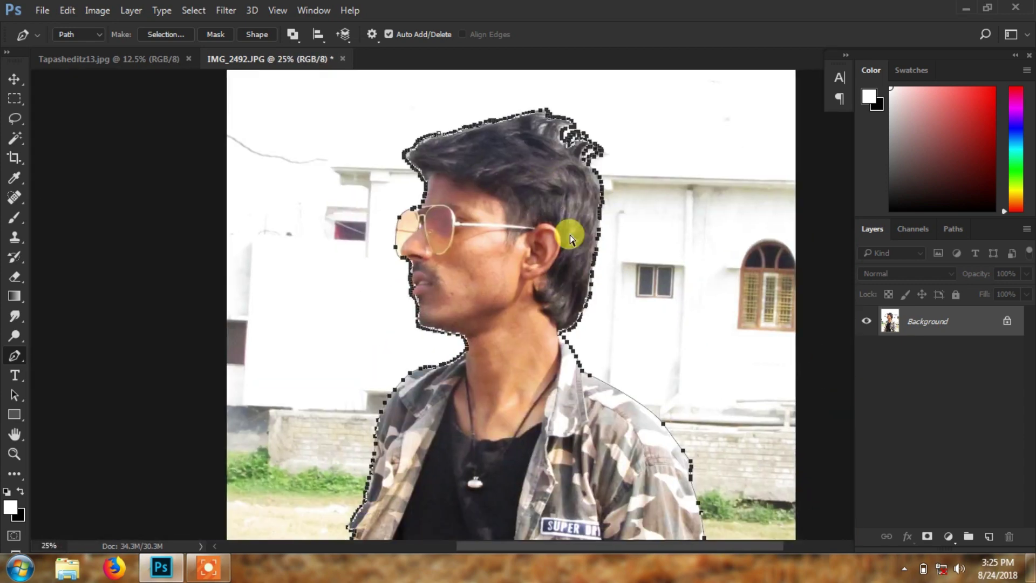
pyautogui.scroll(-2, 570, 235)
# Step: Convert the path to a 0.5 px feathered selection and add a layer mask
pyautogui.rightClick(551, 352)
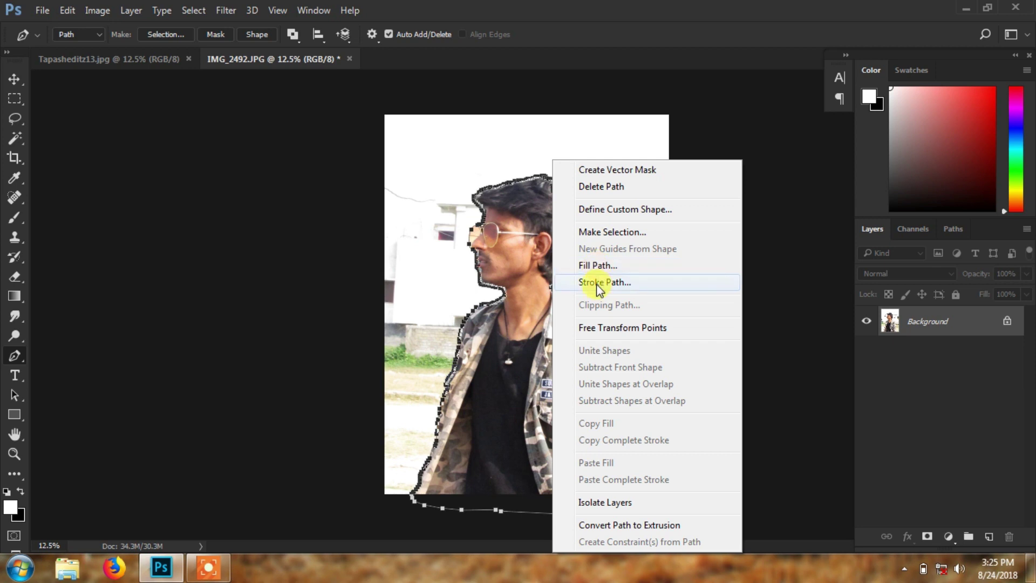
pyautogui.click(599, 231)
pyautogui.write('0')
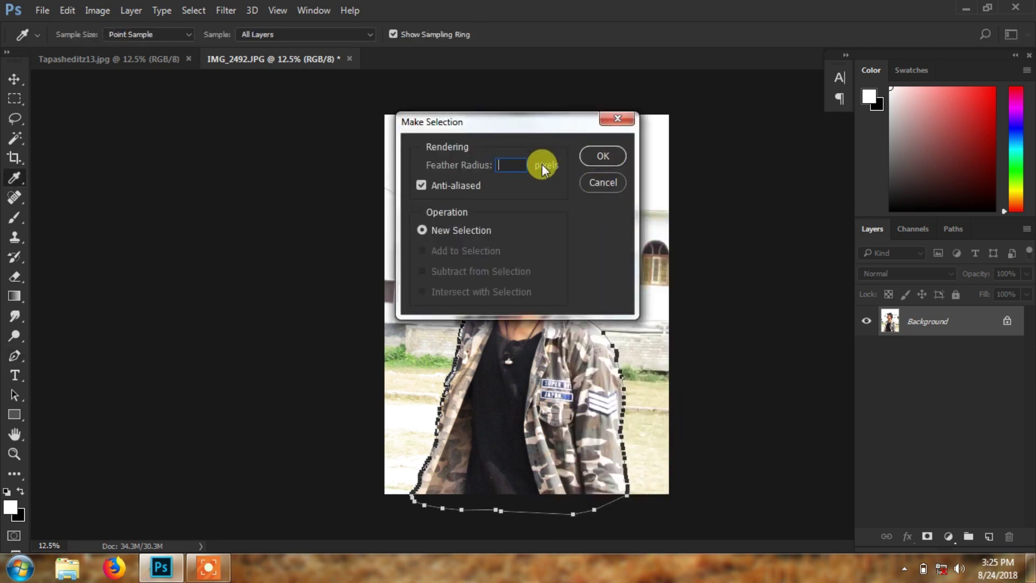
pyautogui.write('.5')
pyautogui.click(594, 162)
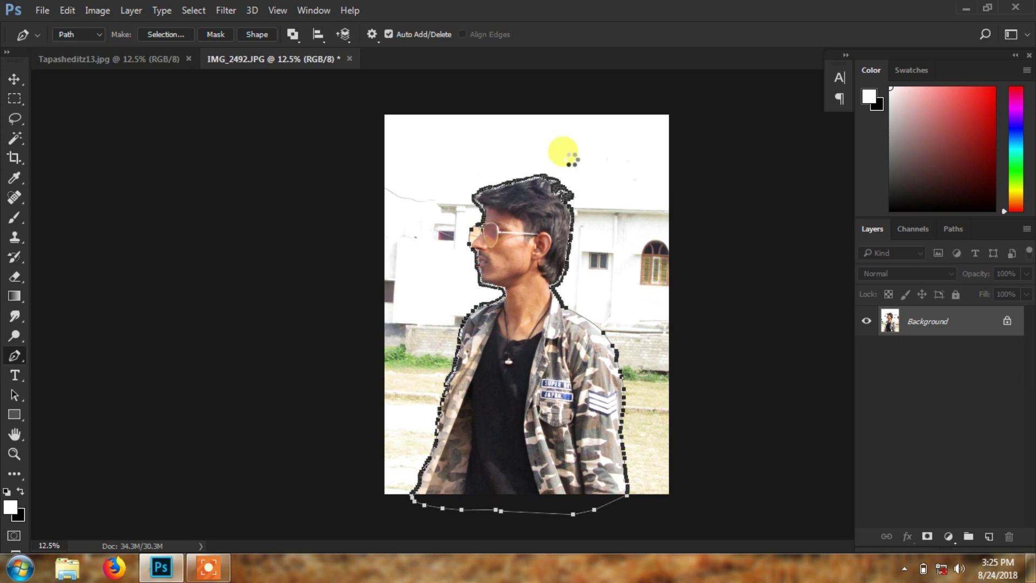
pyautogui.click(938, 530)
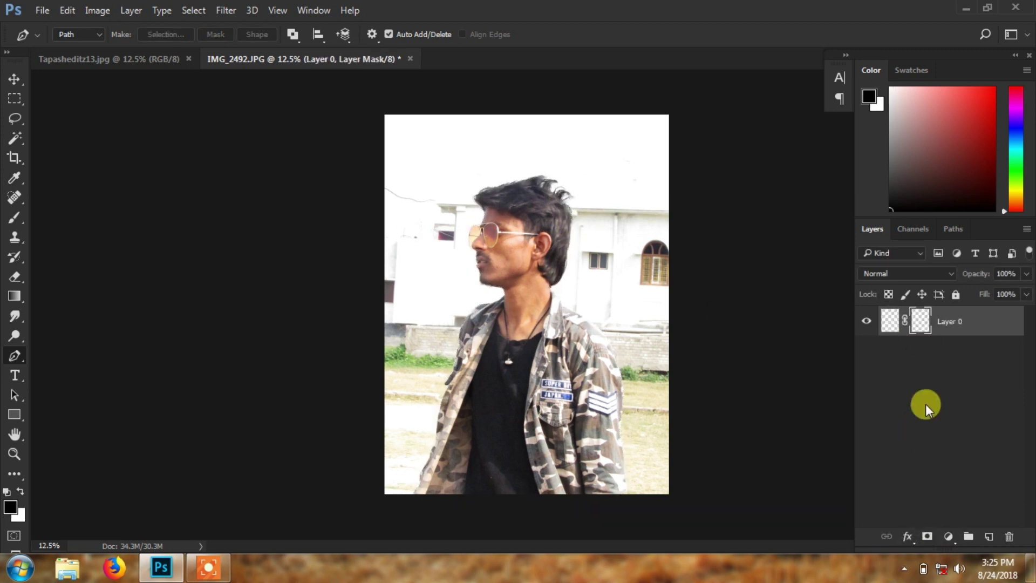
# Step: Duplicate the masked man layer without its mask and drop him onto the beach photo
pyautogui.press('v')
pyautogui.rightClick(916, 330)
pyautogui.click(948, 331)
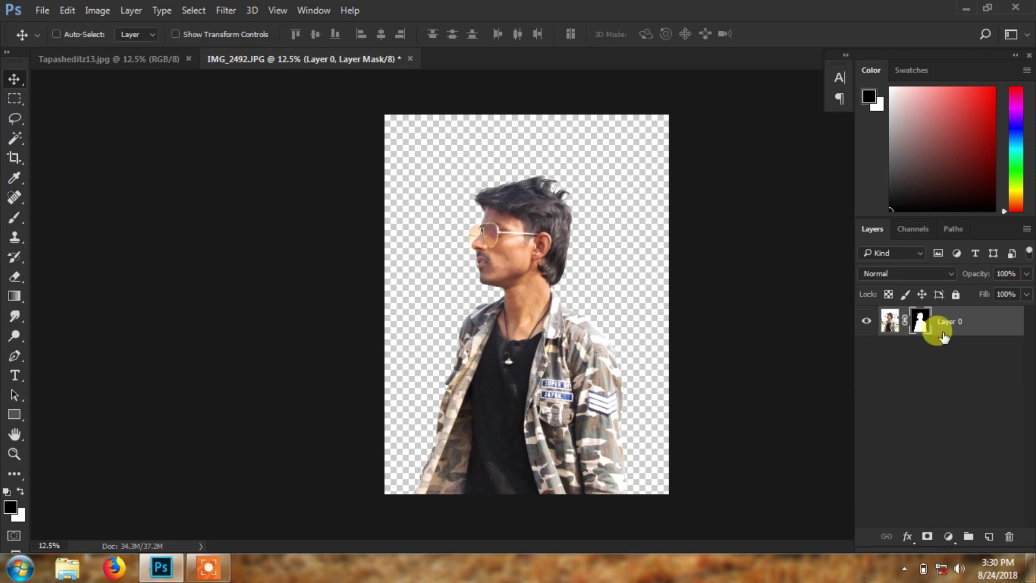
pyautogui.hotkey('ctrl', 'j')
pyautogui.rightClick(922, 329)
pyautogui.click(885, 359)
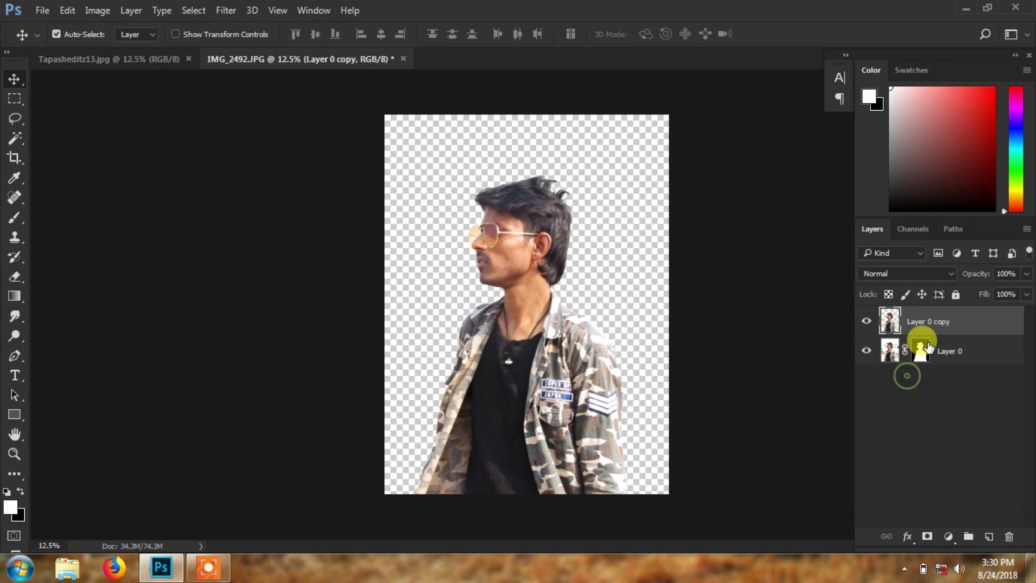
pyautogui.keyDown('ctrl'); pyautogui.click(888, 330); pyautogui.keyUp('ctrl')
pyautogui.hotkey('ctrl', 'd')
pyautogui.moveTo(591, 298); pyautogui.dragTo(626, 369)
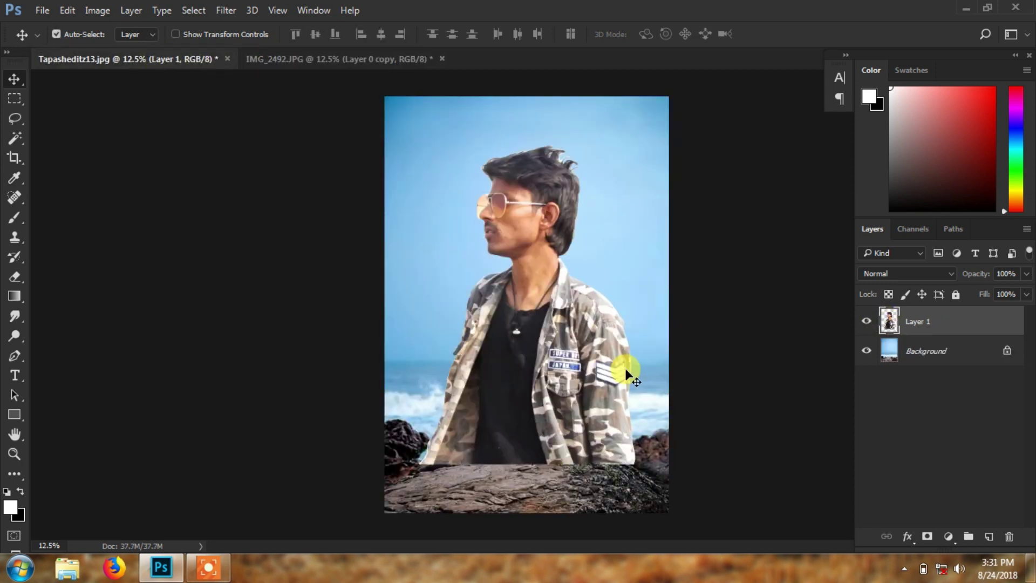
pyautogui.moveTo(523, 372); pyautogui.dragTo(524, 386)
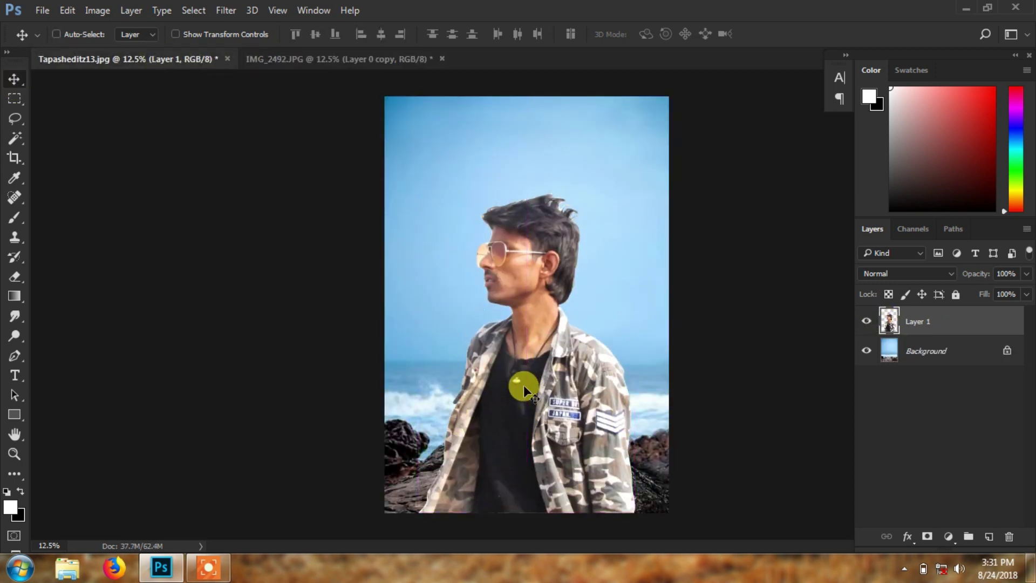
# Step: Free Transform the man's layer up to about 115% and commit
pyautogui.hotkey('ctrl', 't')
pyautogui.moveTo(419, 194)
pyautogui.mouseDown()
pyautogui.moveTo(397, 157)
pyautogui.moveTo(406, 162)
pyautogui.mouseUp()
pyautogui.moveTo(634, 328); pyautogui.dragTo(649, 338)
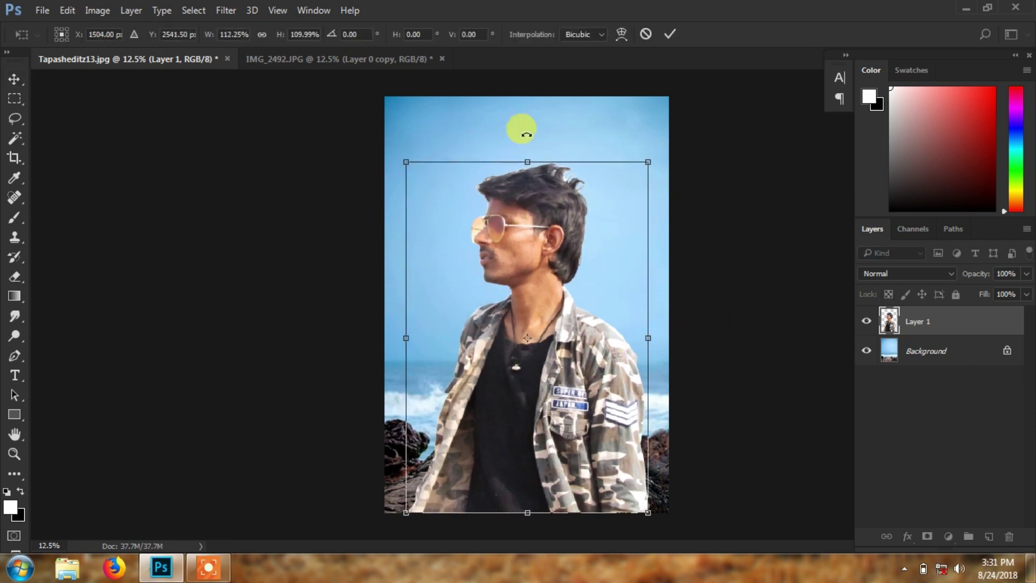
pyautogui.moveTo(527, 161); pyautogui.dragTo(527, 145)
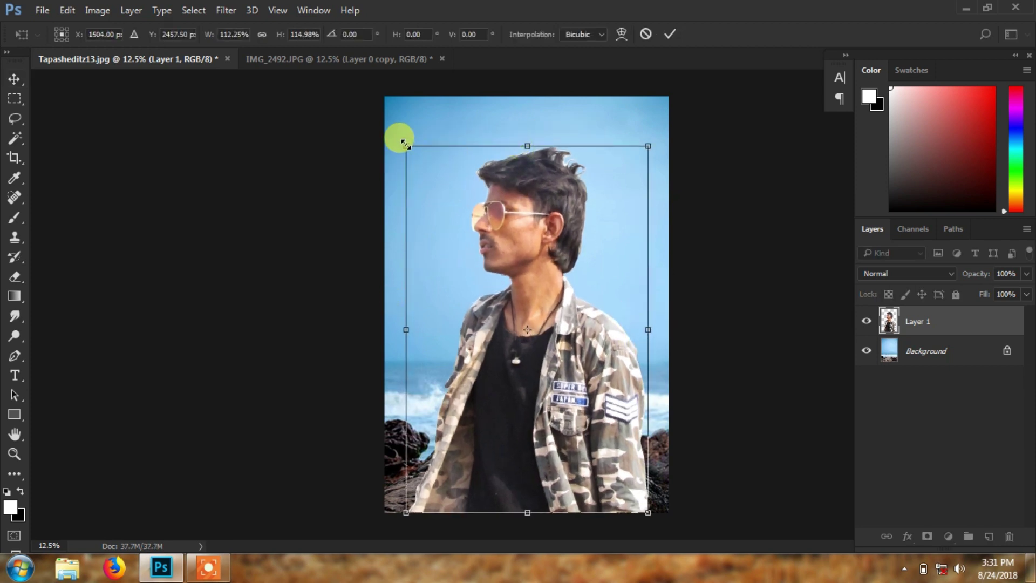
pyautogui.moveTo(406, 145); pyautogui.dragTo(403, 143)
pyautogui.moveTo(648, 328); pyautogui.dragTo(655, 326)
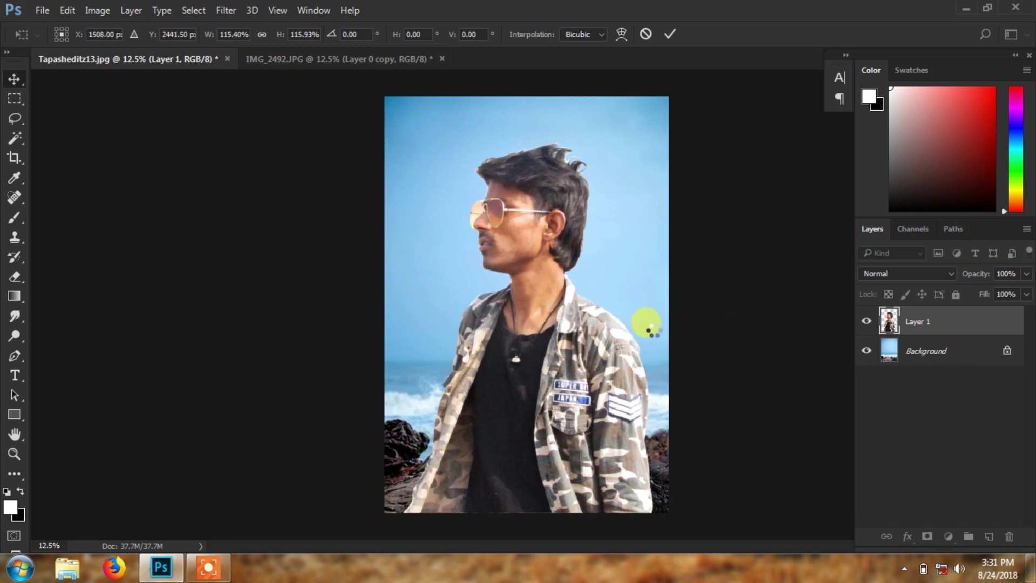
pyautogui.press('Return')
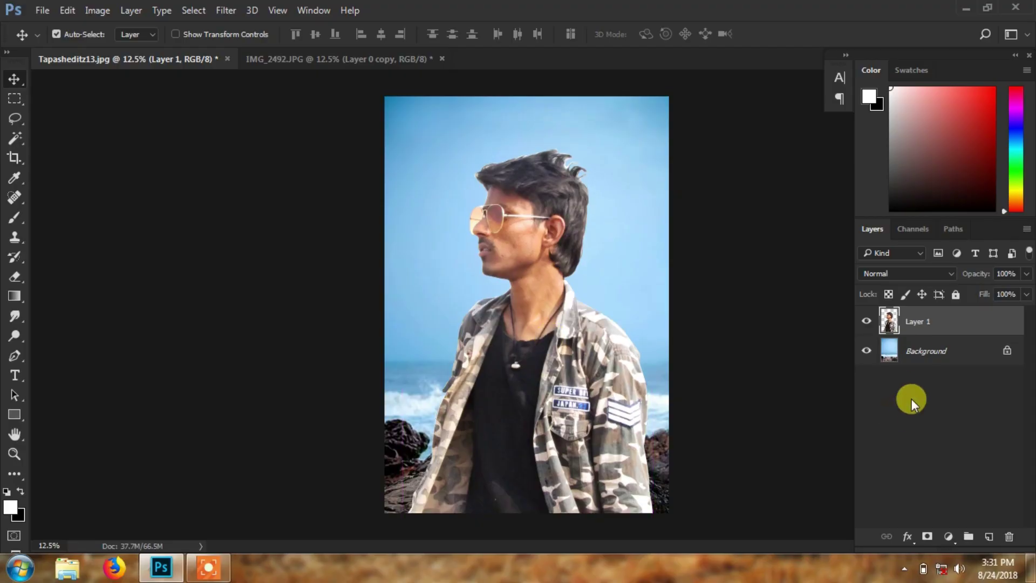
# Step: Turn off auto-select, keep Layer 1 active, and pick a Soft Round eraser
pyautogui.click(948, 353)
pyautogui.click(904, 324)
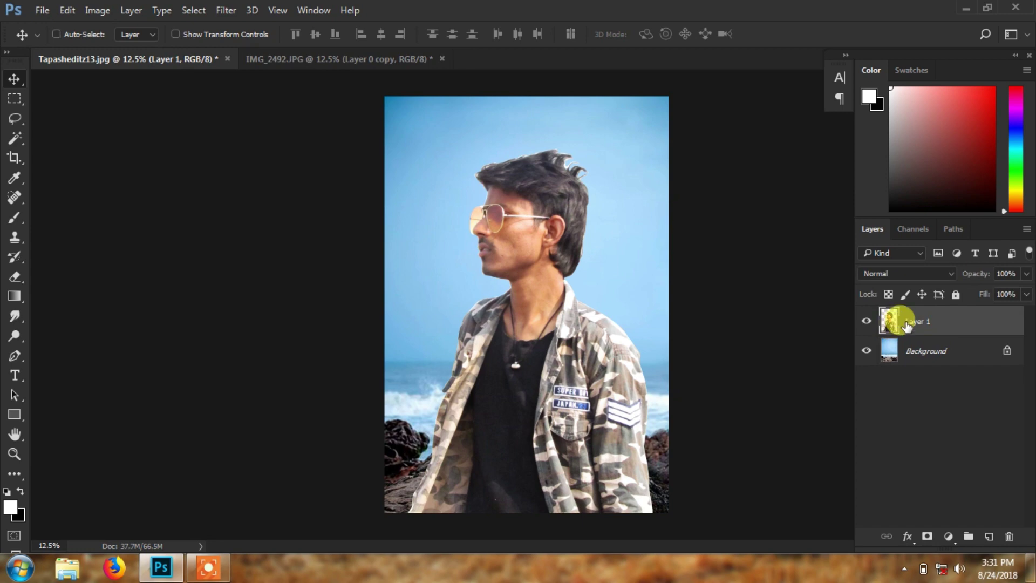
pyautogui.hotkey('ctrl', '+')
pyautogui.hotkey('ctrl', '+')
pyautogui.hotkey('ctrl', '+')
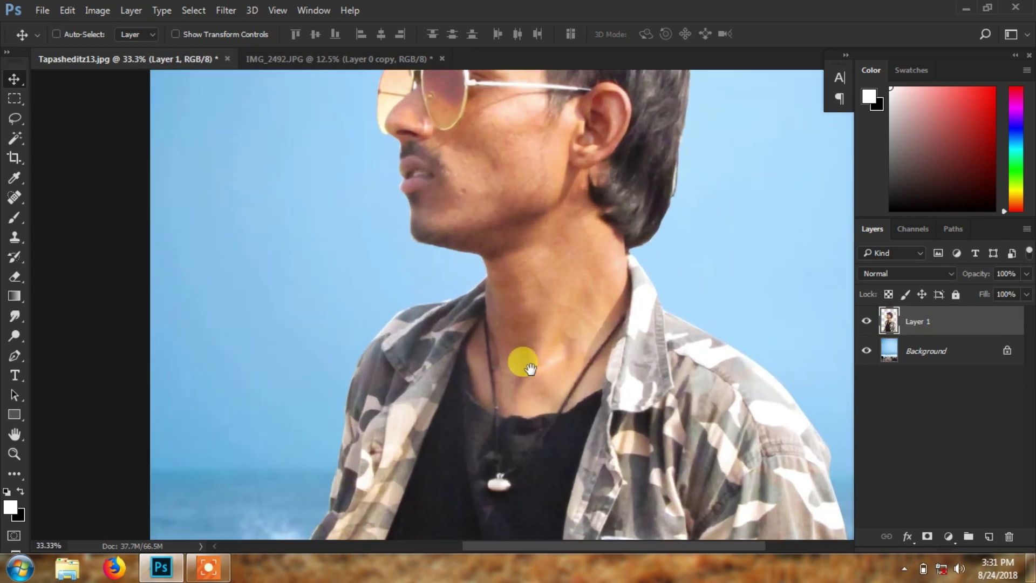
pyautogui.scroll(3, 536, 225)
pyautogui.moveTo(536, 252); pyautogui.dragTo(506, 284)
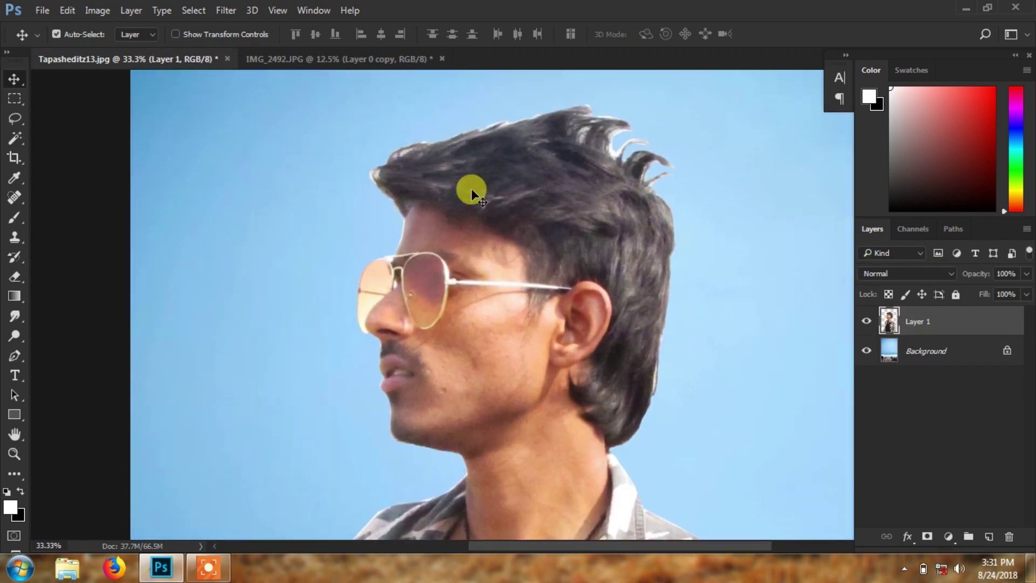
pyautogui.click(16, 276)
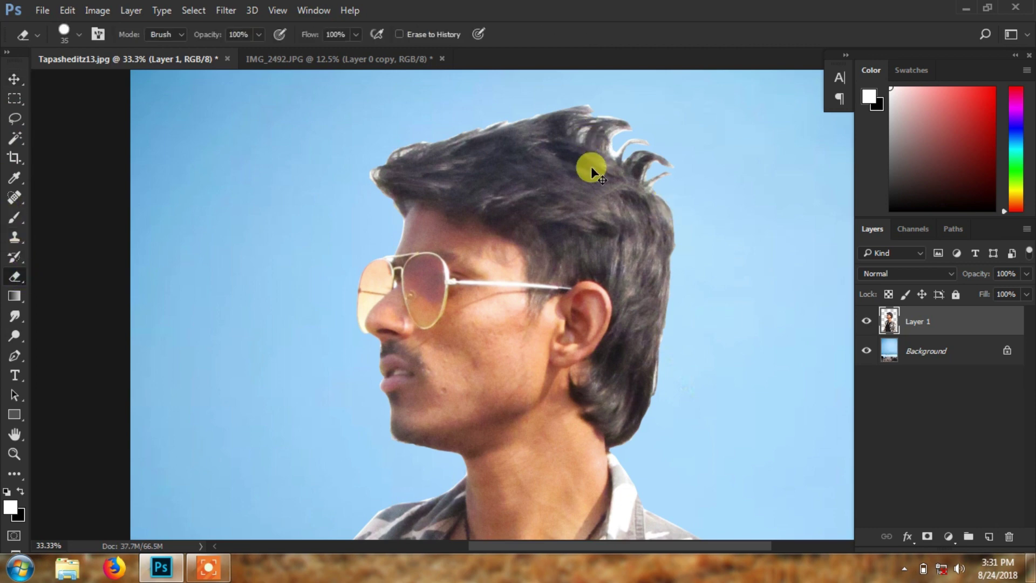
pyautogui.hotkey('ctrl', '+')
pyautogui.hotkey('ctrl', '+')
pyautogui.moveTo(361, 146); pyautogui.dragTo(493, 294)
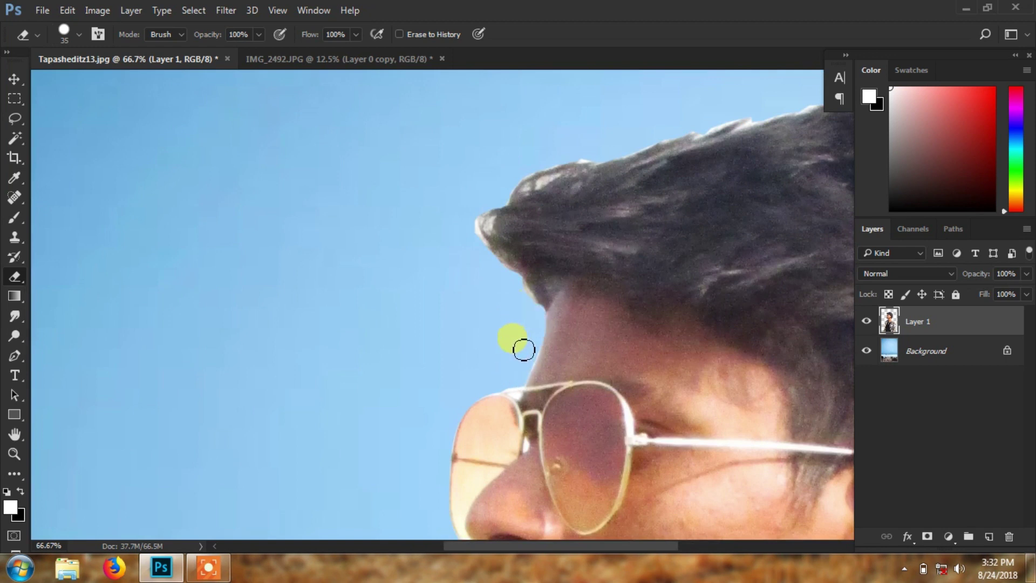
pyautogui.rightClick(472, 246)
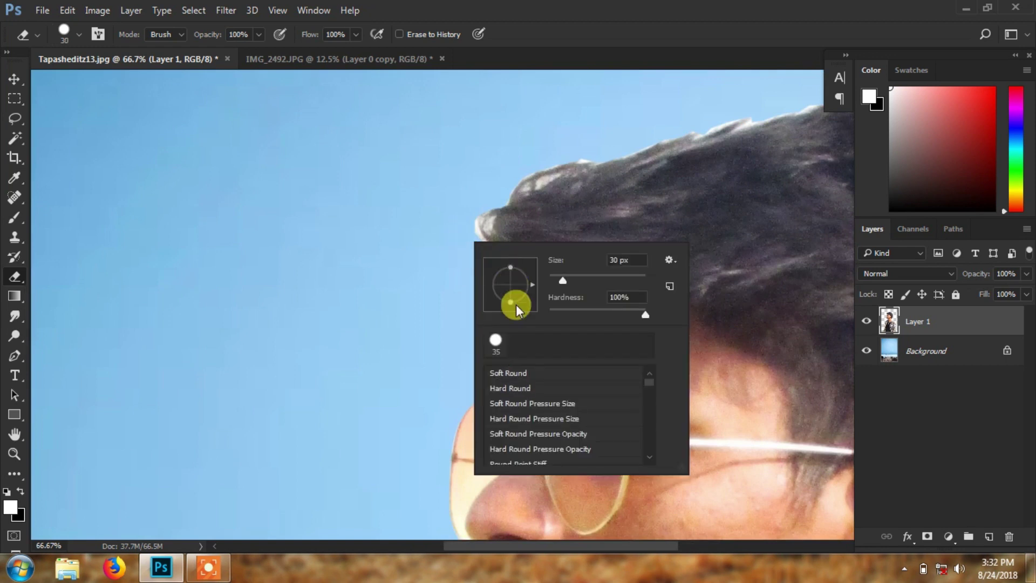
pyautogui.click(508, 375)
pyautogui.click(462, 241)
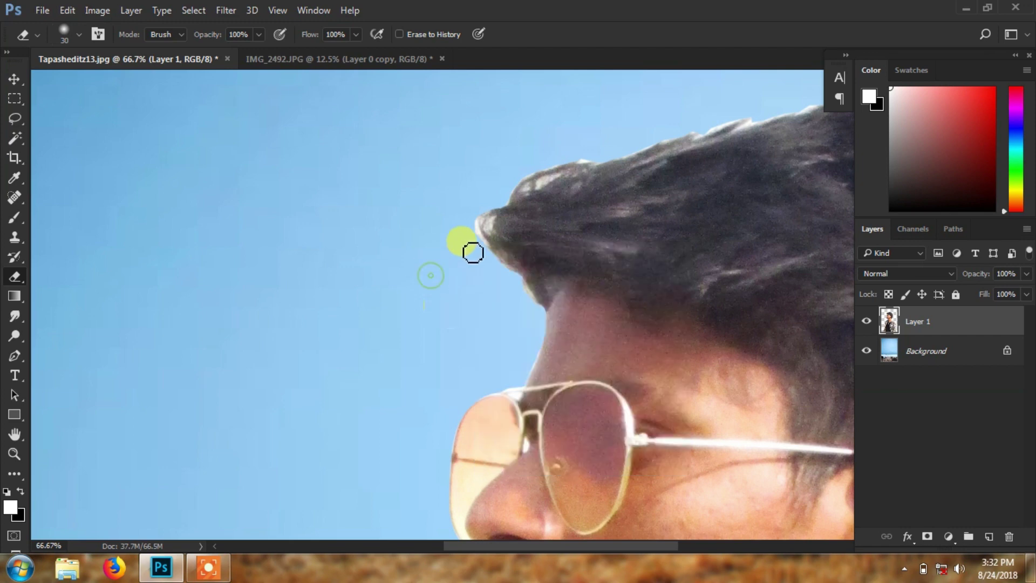
# Step: Erase leftover fringe beside the curled hair lock with a smaller brush
pyautogui.moveTo(519, 259); pyautogui.dragTo(423, 330)
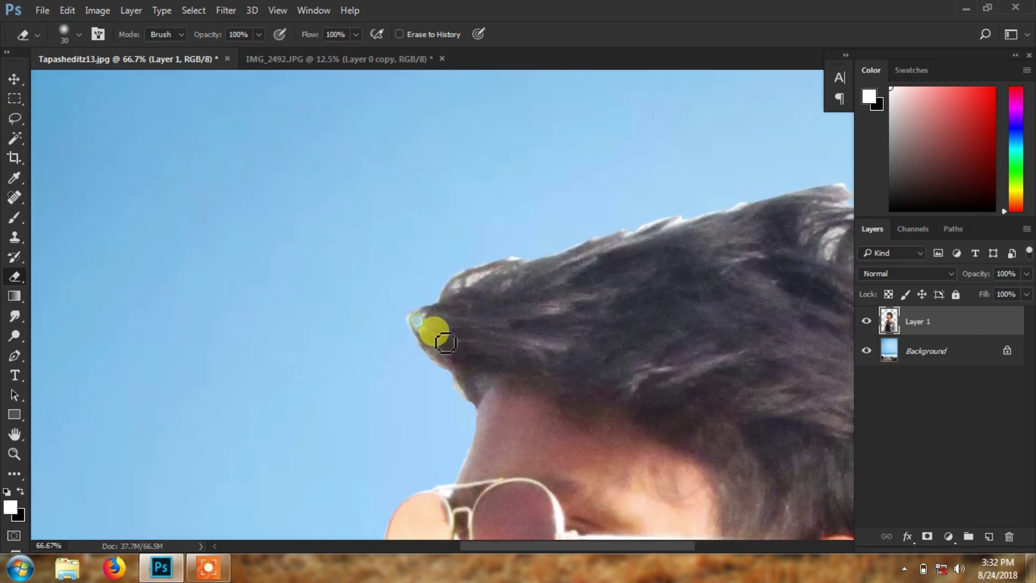
pyautogui.moveTo(648, 262); pyautogui.dragTo(570, 322)
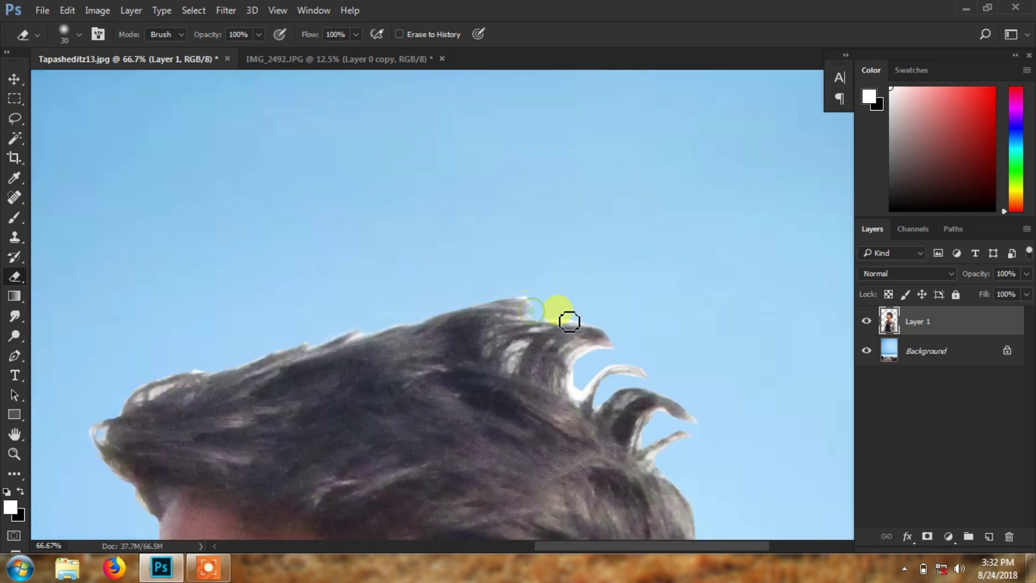
pyautogui.moveTo(589, 391)
pyautogui.mouseDown()
pyautogui.moveTo(618, 352)
pyautogui.moveTo(655, 366)
pyautogui.mouseUp()
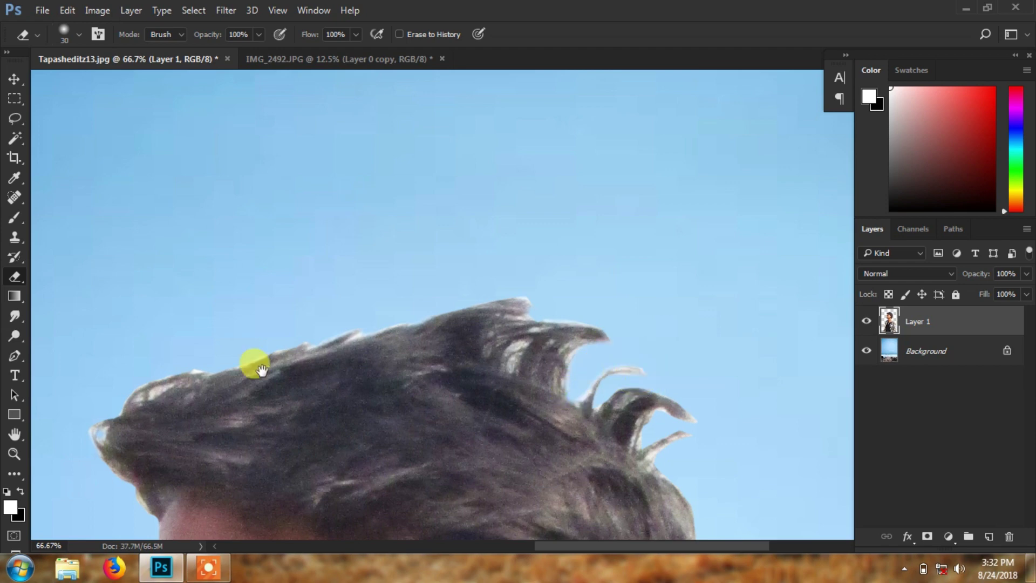
pyautogui.moveTo(261, 371); pyautogui.dragTo(394, 374)
pyautogui.hotkey('ctrl', '+')
pyautogui.press('[')
pyautogui.press('[')
pyautogui.press('[')
pyautogui.moveTo(514, 301); pyautogui.dragTo(394, 361)
pyautogui.moveTo(640, 252)
pyautogui.mouseDown()
pyautogui.moveTo(578, 317)
pyautogui.moveTo(631, 289)
pyautogui.moveTo(581, 316)
pyautogui.moveTo(682, 293)
pyautogui.moveTo(704, 359)
pyautogui.moveTo(594, 339)
pyautogui.moveTo(735, 359)
pyautogui.moveTo(629, 410)
pyautogui.mouseUp()
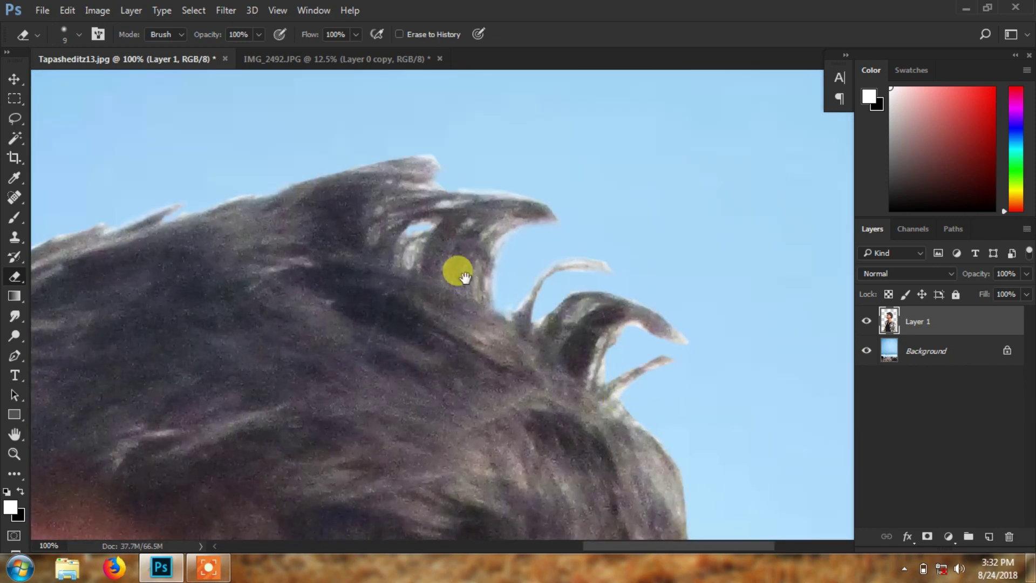
pyautogui.moveTo(639, 276)
pyautogui.mouseDown()
pyautogui.moveTo(483, 347)
pyautogui.moveTo(551, 248)
pyautogui.mouseUp()
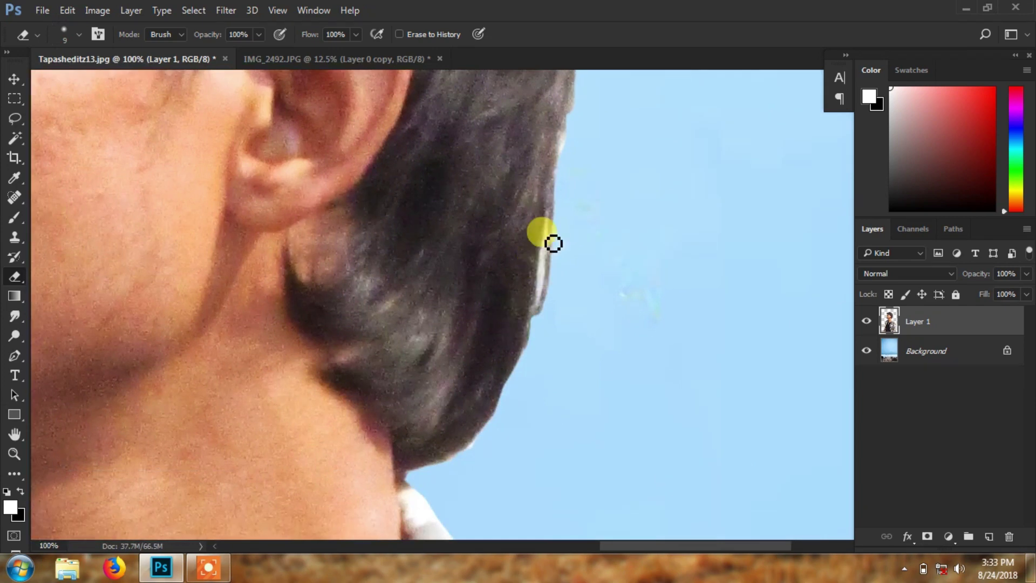
pyautogui.hotkey('ctrl', '-')
pyautogui.hotkey('ctrl', '-')
pyautogui.hotkey('ctrl', '-')
pyautogui.hotkey('ctrl', '-')
pyautogui.hotkey('ctrl', '+')
pyautogui.hotkey('ctrl', '+')
pyautogui.hotkey('ctrl', '+')
pyautogui.hotkey('ctrl', '+')
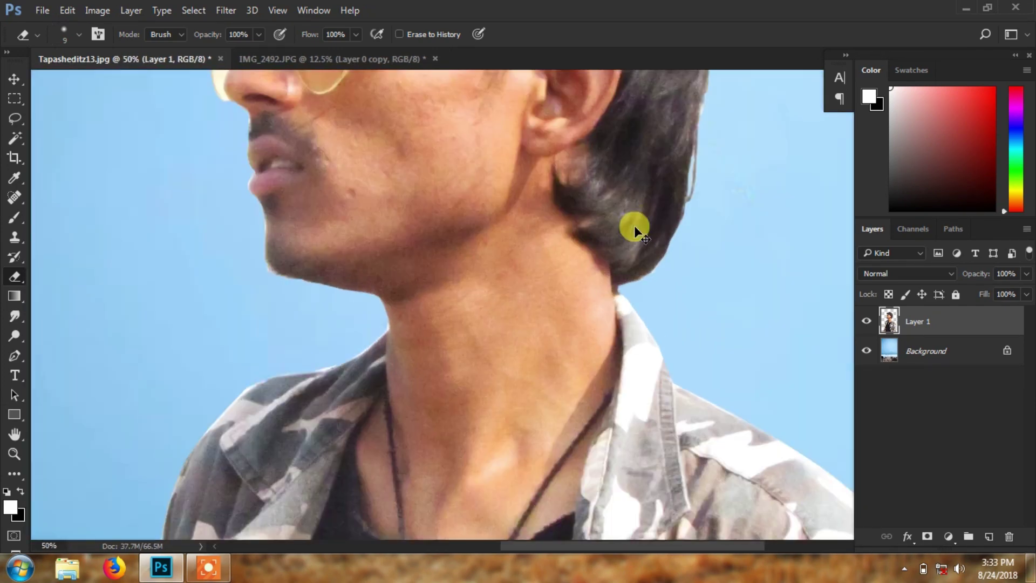
pyautogui.hotkey('ctrl', '+')
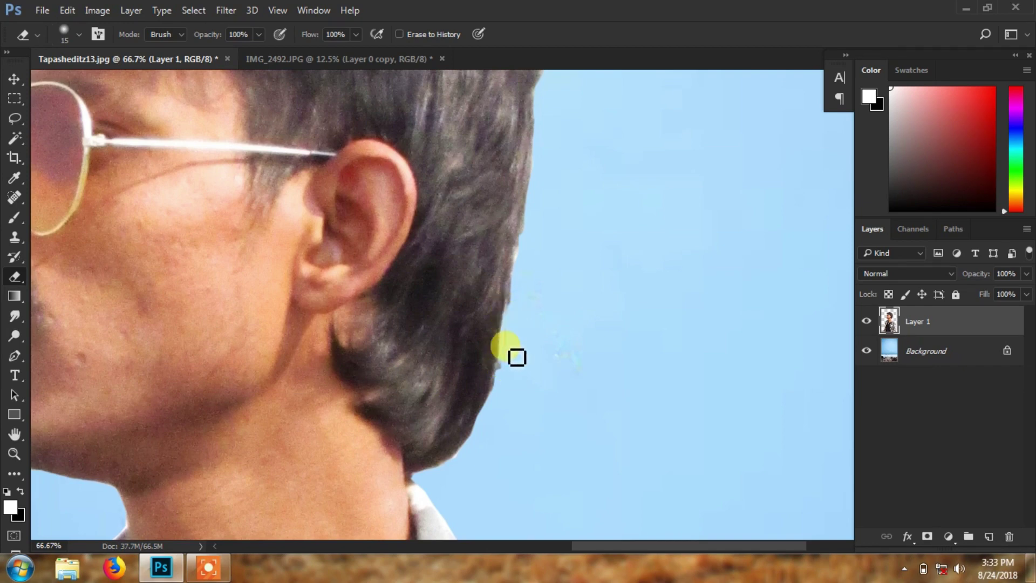
# Step: Erase fringe along the top hair edge, hair tips and glasses edge
pyautogui.scroll(3, 498, 299)
pyautogui.scroll(2, 530, 196)
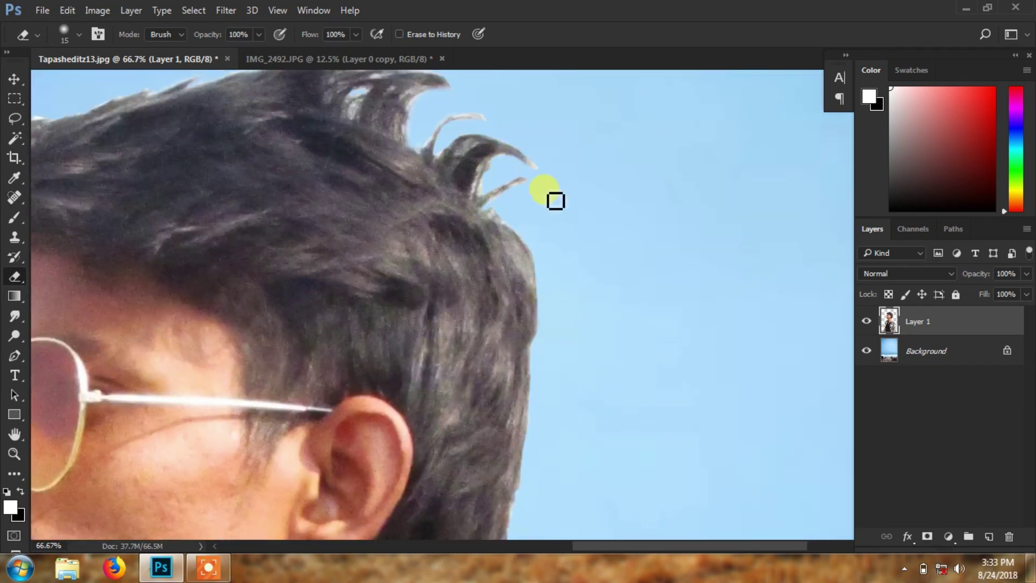
pyautogui.scroll(2, 556, 200)
pyautogui.hscroll(-2, 428, 143)
pyautogui.hscroll(-5, 473, 170)
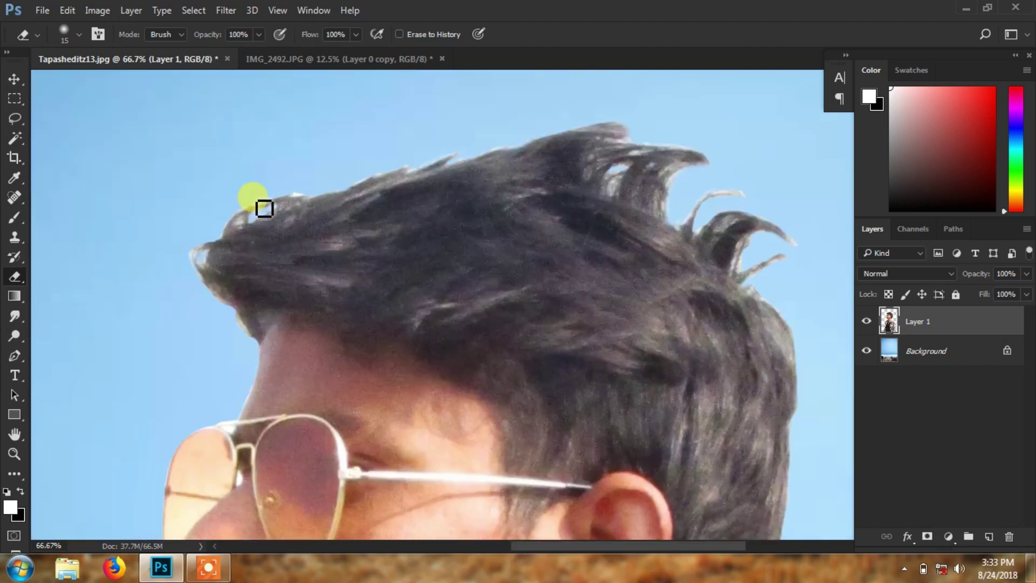
pyautogui.moveTo(362, 193); pyautogui.dragTo(560, 141)
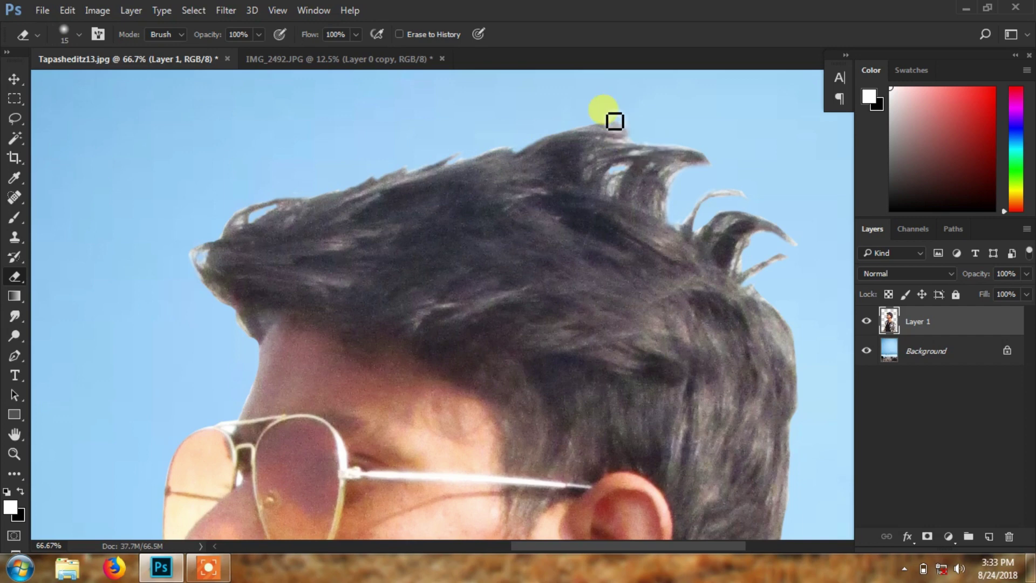
pyautogui.press('[')
pyautogui.press('[')
pyautogui.press('[')
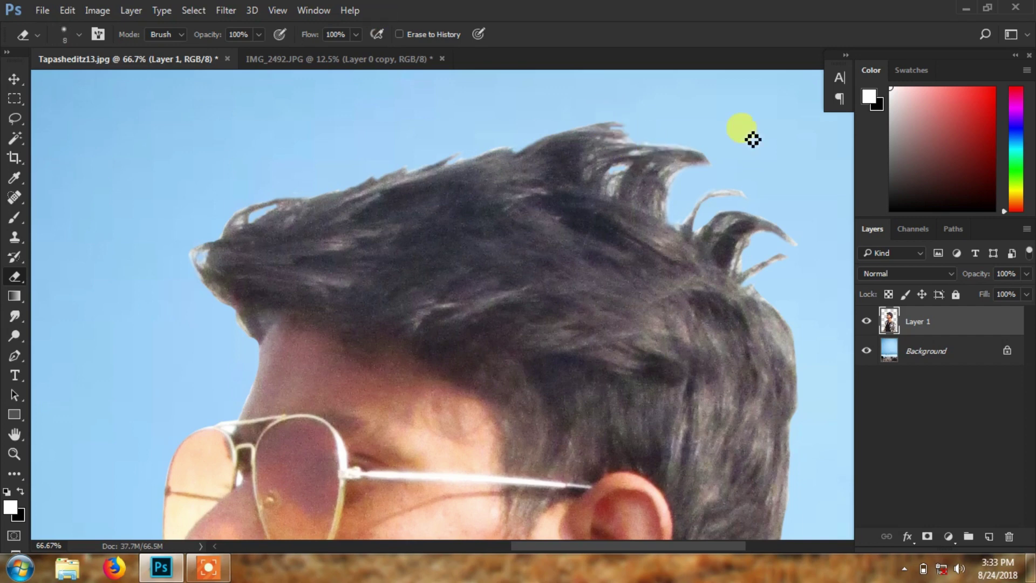
pyautogui.moveTo(753, 140); pyautogui.dragTo(799, 119)
pyautogui.scroll(-3, 282, 303)
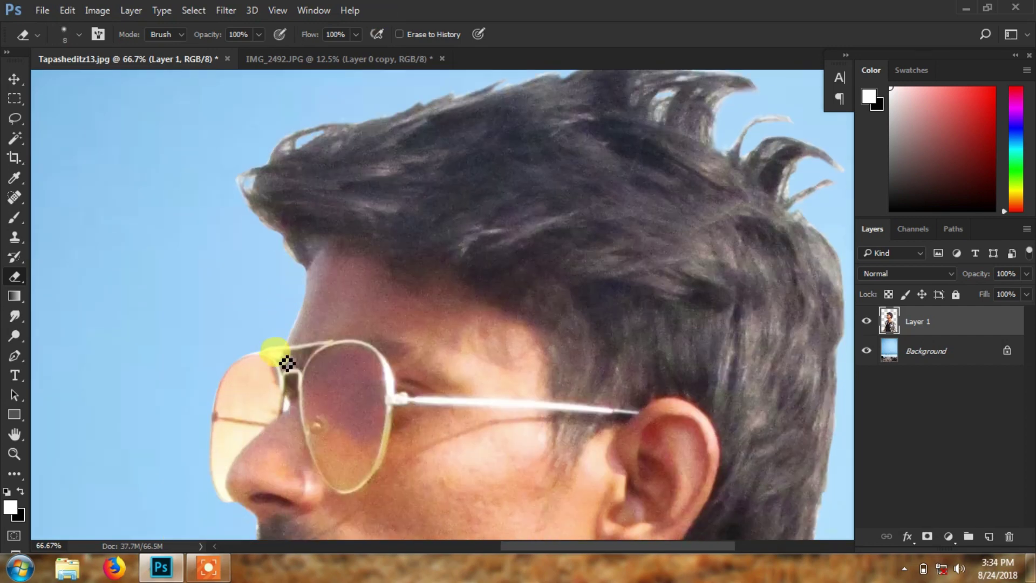
pyautogui.scroll(-1, 283, 366)
pyautogui.scroll(3, 474, 293)
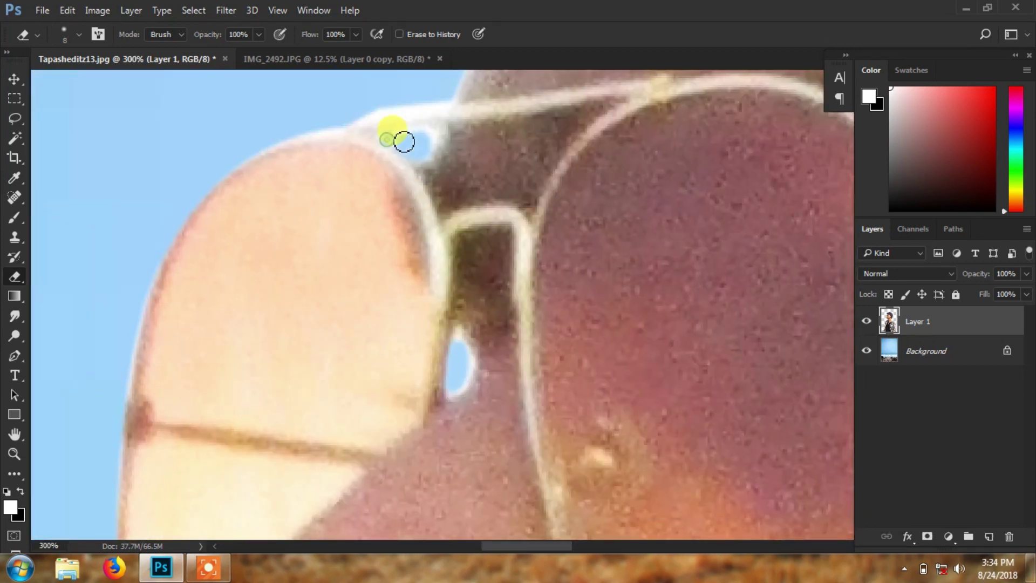
pyautogui.moveTo(406, 147); pyautogui.dragTo(467, 167)
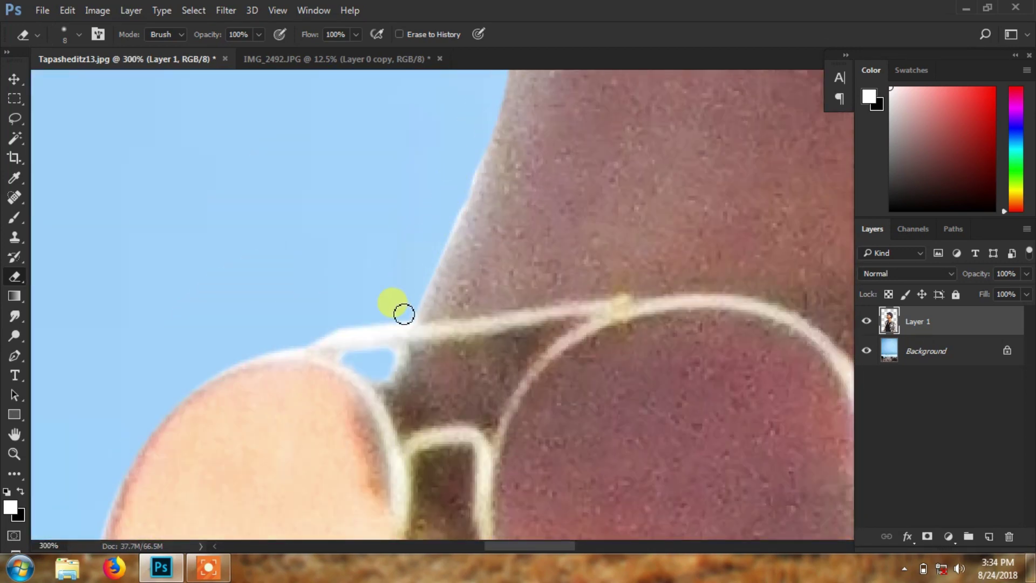
pyautogui.scroll(-2, 325, 337)
pyautogui.scroll(-5, 411, 363)
pyautogui.scroll(-1, 411, 363)
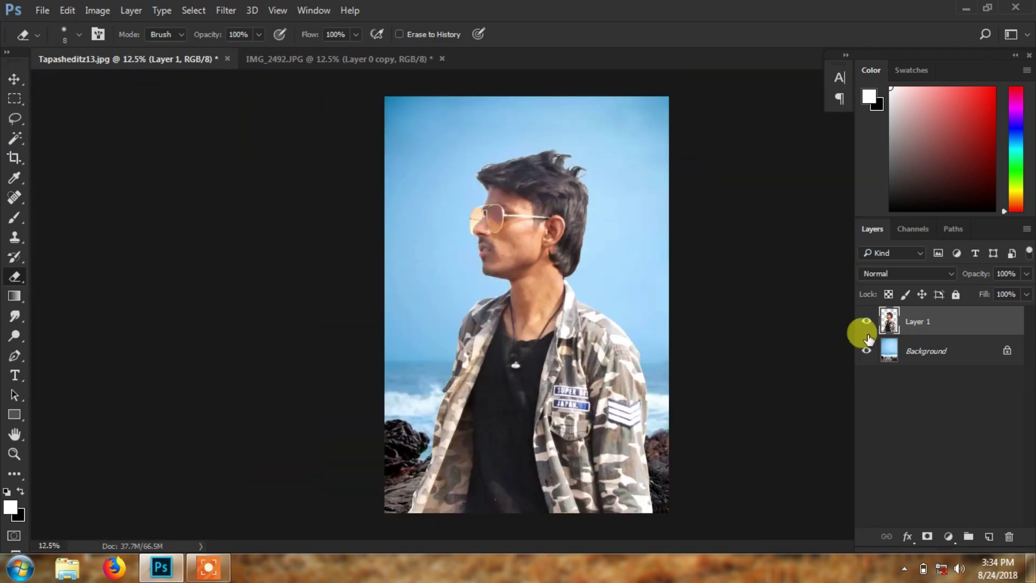
# Step: Heal a spot on the temple with the Spot Healing Brush
pyautogui.scroll(2, 398, 351)
pyautogui.scroll(1, 398, 351)
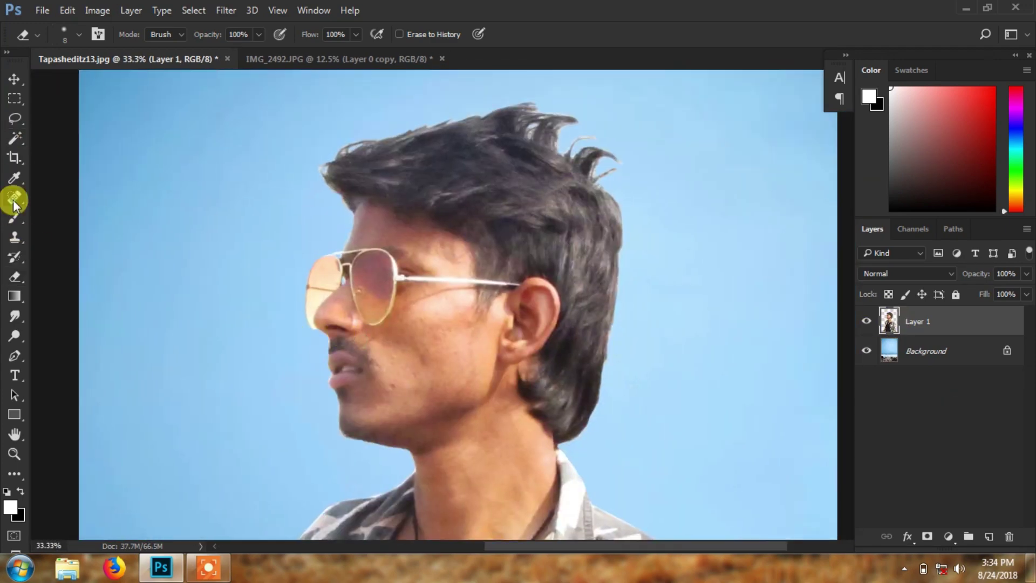
pyautogui.click(13, 200)
pyautogui.click(451, 280)
pyautogui.scroll(2, 435, 278)
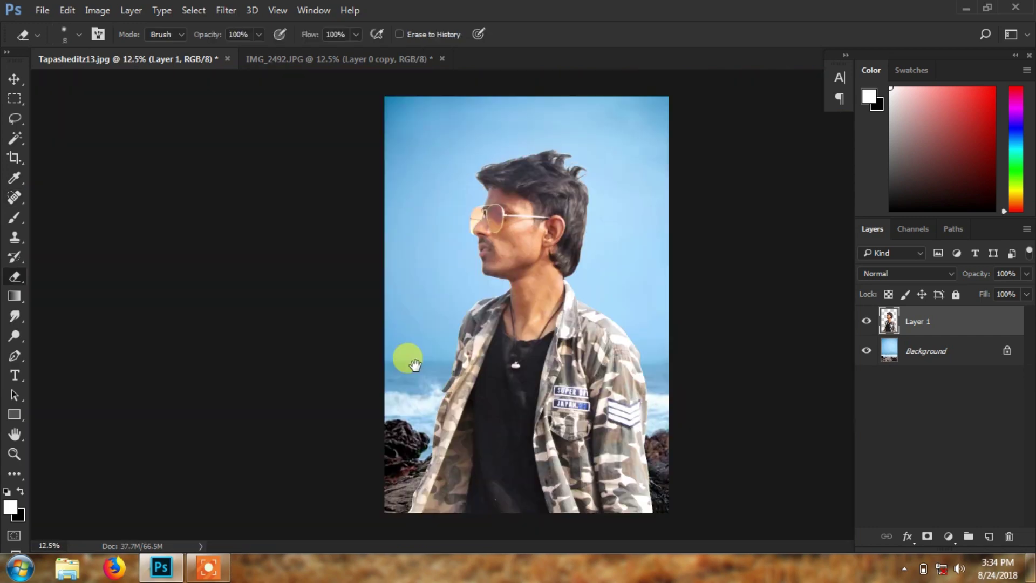
pyautogui.scroll(3, 412, 166)
pyautogui.scroll(-1, 411, 331)
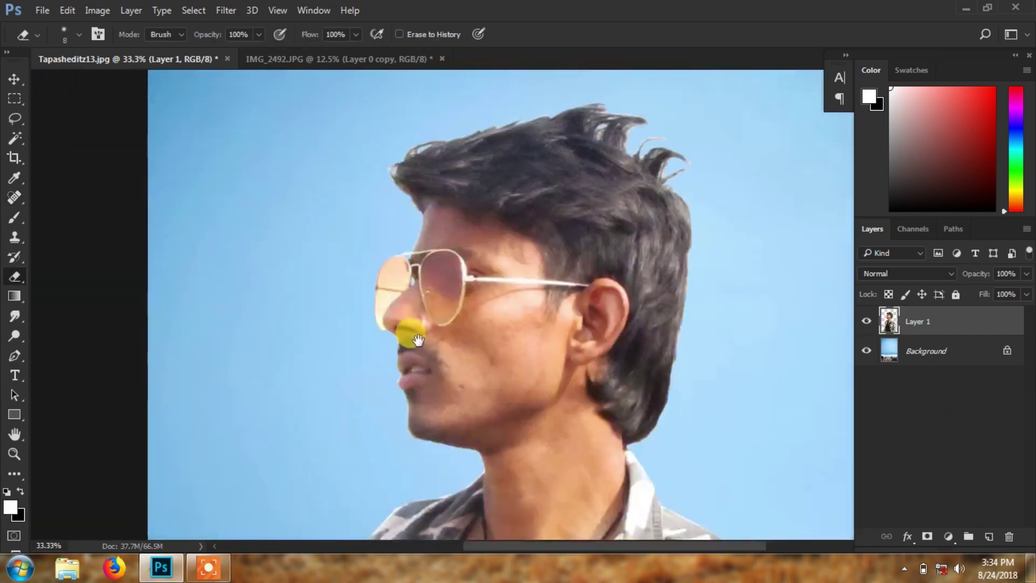
pyautogui.click(14, 198)
pyautogui.click(18, 200)
pyautogui.scroll(2, 441, 287)
pyautogui.moveTo(435, 280)
pyautogui.mouseDown()
pyautogui.moveTo(564, 238)
pyautogui.moveTo(579, 221)
pyautogui.mouseUp()
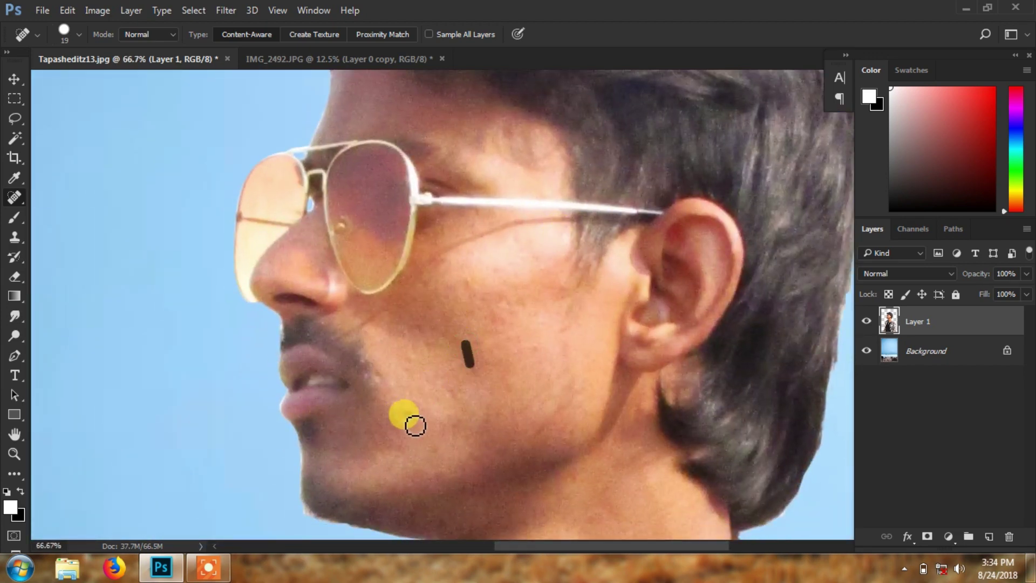
# Step: Heal the blemishes along the cheek, lower cheek and cheekbone
pyautogui.click(446, 370)
pyautogui.moveTo(534, 311); pyautogui.dragTo(526, 322)
pyautogui.moveTo(455, 310)
pyautogui.mouseDown()
pyautogui.moveTo(428, 355)
pyautogui.moveTo(458, 387)
pyautogui.mouseUp()
pyautogui.moveTo(445, 423); pyautogui.dragTo(444, 400)
pyautogui.click(430, 338)
pyautogui.click(460, 286)
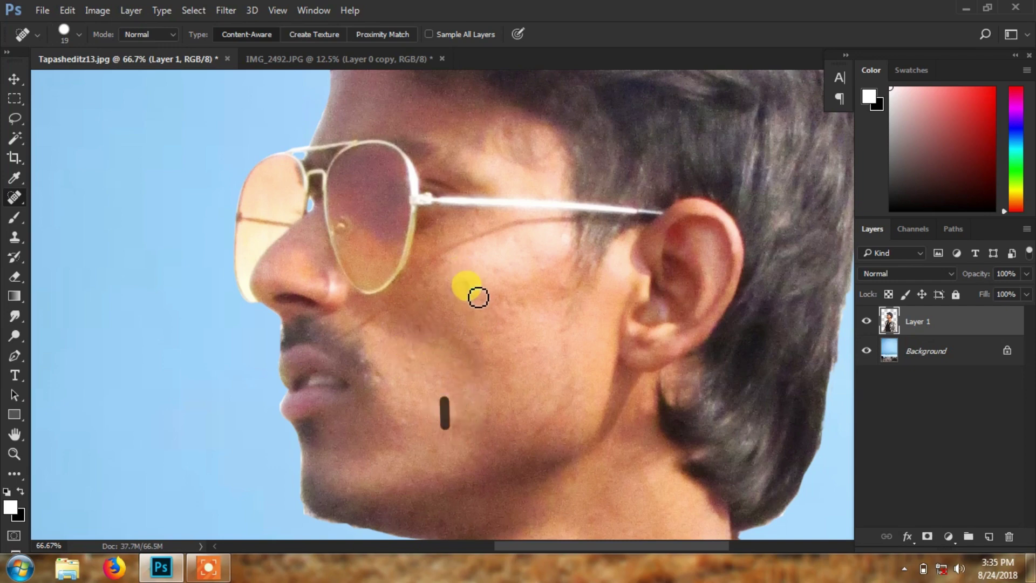
pyautogui.scroll(3, 393, 185)
pyautogui.scroll(-2, 528, 287)
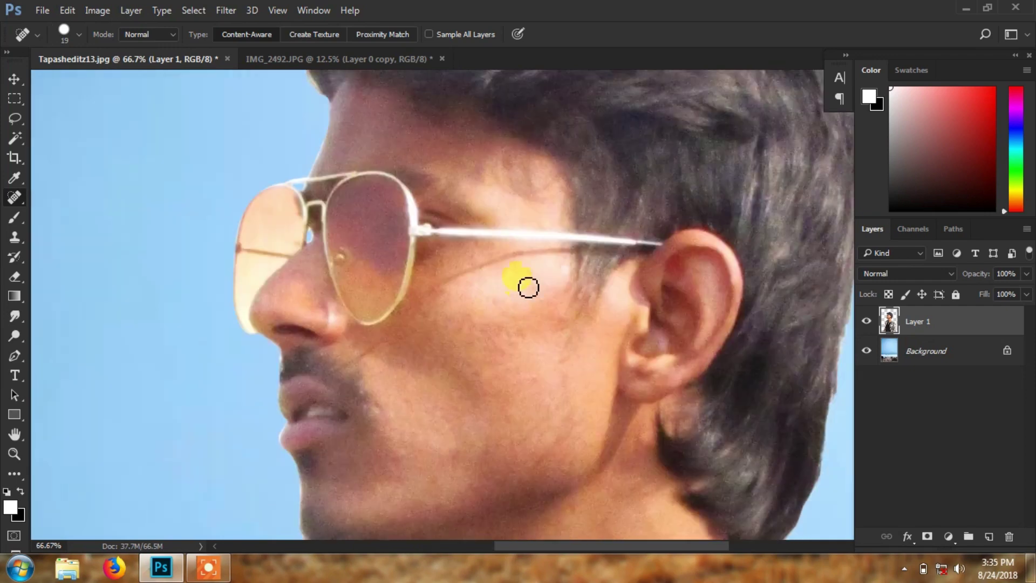
pyautogui.scroll(-4, 464, 377)
# Step: Heal the dark mark and remaining cheek blemishes, then zoom out to the head
pyautogui.click(396, 339)
pyautogui.moveTo(490, 274); pyautogui.dragTo(474, 300)
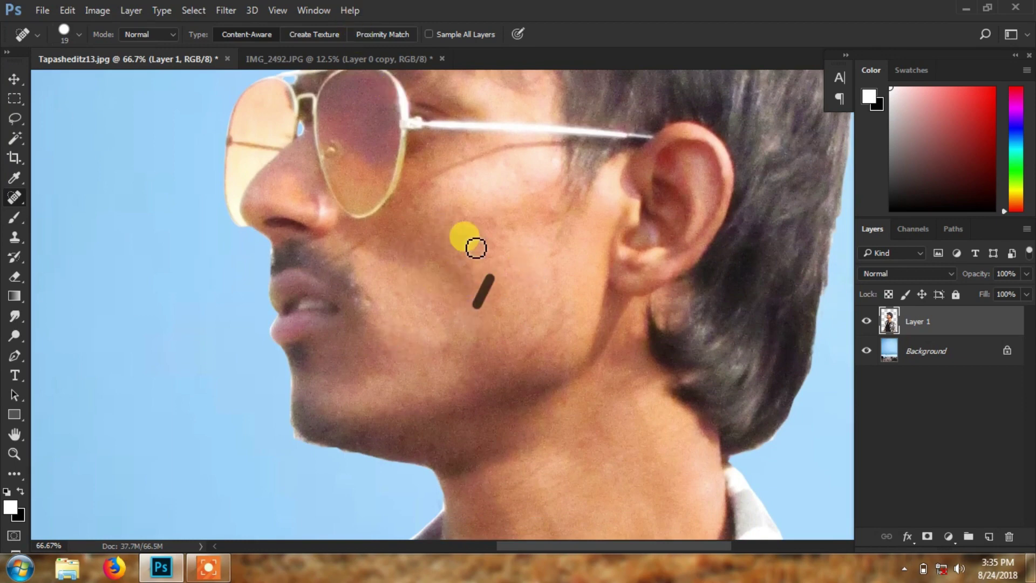
pyautogui.scroll(2, 475, 248)
pyautogui.moveTo(532, 262); pyautogui.dragTo(538, 283)
pyautogui.moveTo(506, 241); pyautogui.dragTo(525, 283)
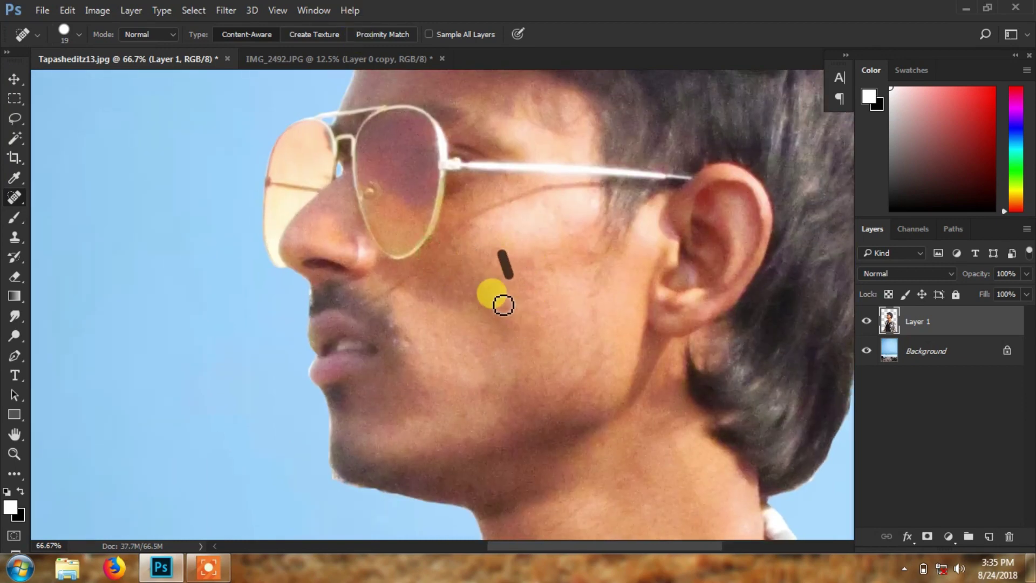
pyautogui.scroll(-2, 510, 203)
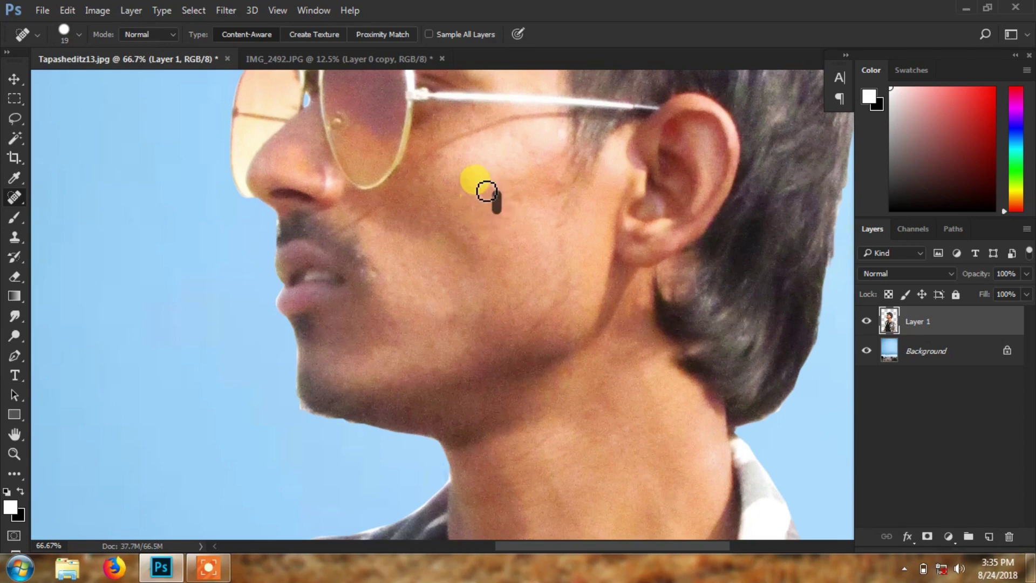
pyautogui.hotkey('ctrl', '-')
pyautogui.hotkey('ctrl', '-')
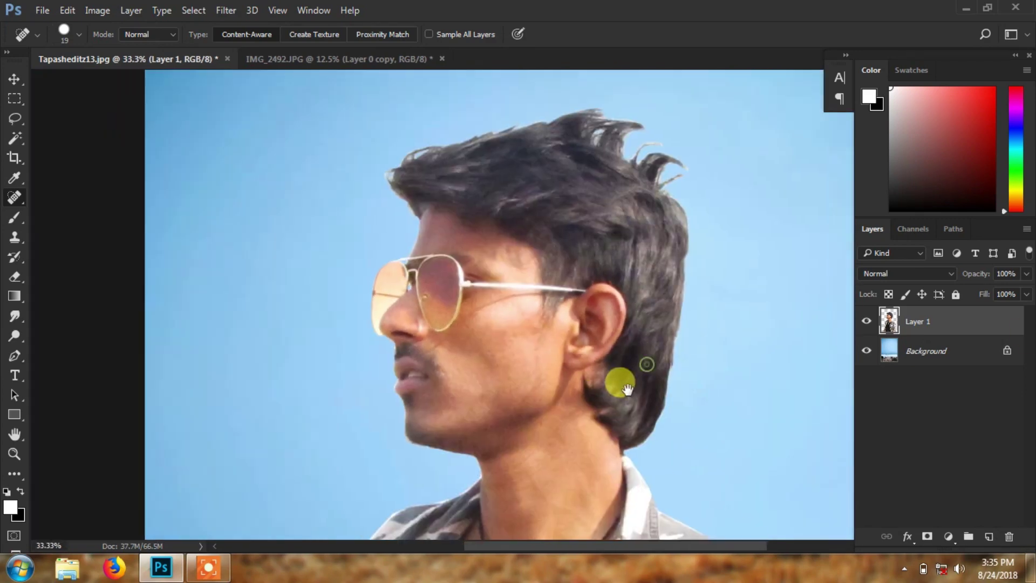
pyautogui.hotkey('ctrl', '-')
pyautogui.hotkey('ctrl', '-')
# Step: Open Color Balance and shift the midtones toward magenta
pyautogui.click(97, 10)
pyautogui.click(92, 11)
pyautogui.moveTo(120, 47)
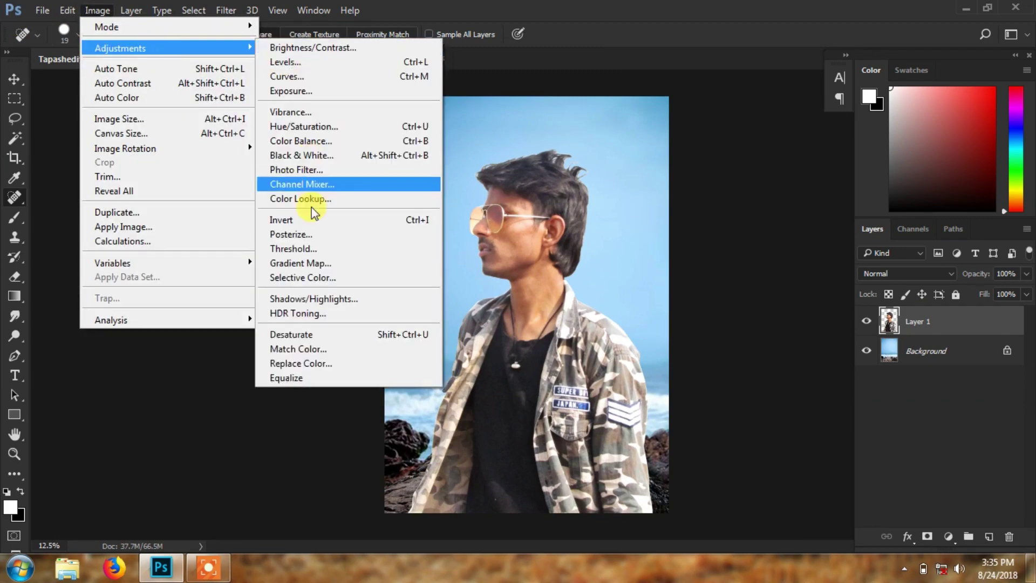
pyautogui.click(309, 141)
pyautogui.moveTo(793, 140); pyautogui.dragTo(866, 187)
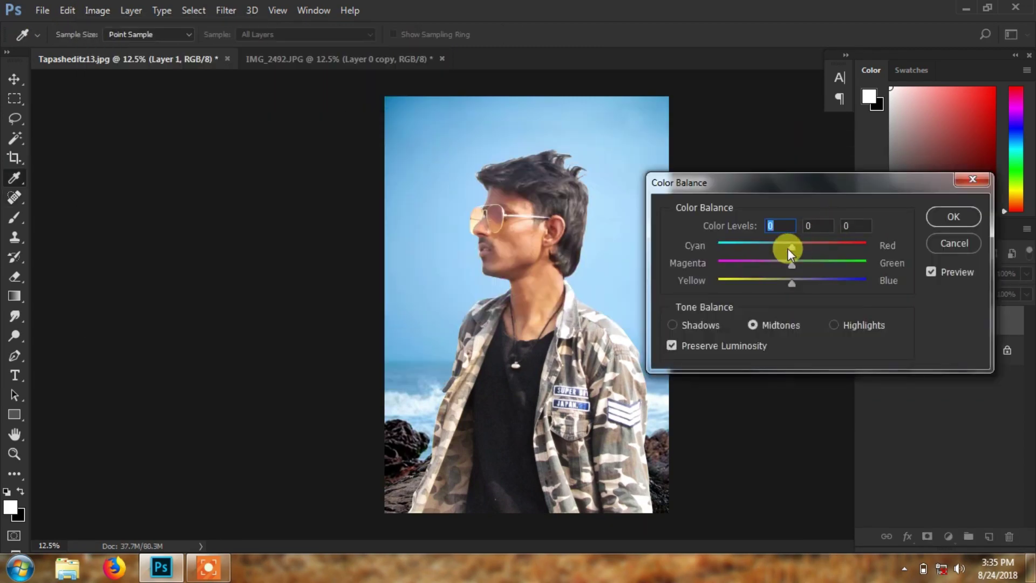
pyautogui.moveTo(814, 260)
pyautogui.mouseDown()
pyautogui.moveTo(776, 266)
pyautogui.moveTo(808, 278)
pyautogui.mouseUp()
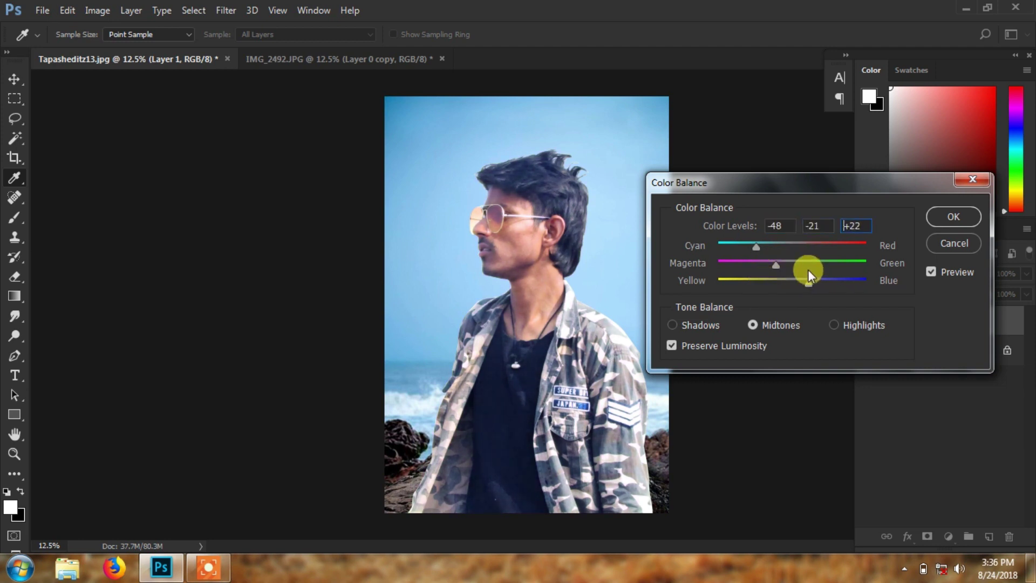
# Step: Tint the shadows toward cyan and yellow and the highlights toward cyan, then apply
pyautogui.click(687, 326)
pyautogui.moveTo(756, 244); pyautogui.dragTo(765, 245)
pyautogui.moveTo(792, 281)
pyautogui.mouseDown()
pyautogui.moveTo(814, 279)
pyautogui.moveTo(775, 281)
pyautogui.moveTo(745, 262)
pyautogui.moveTo(759, 264)
pyautogui.mouseUp()
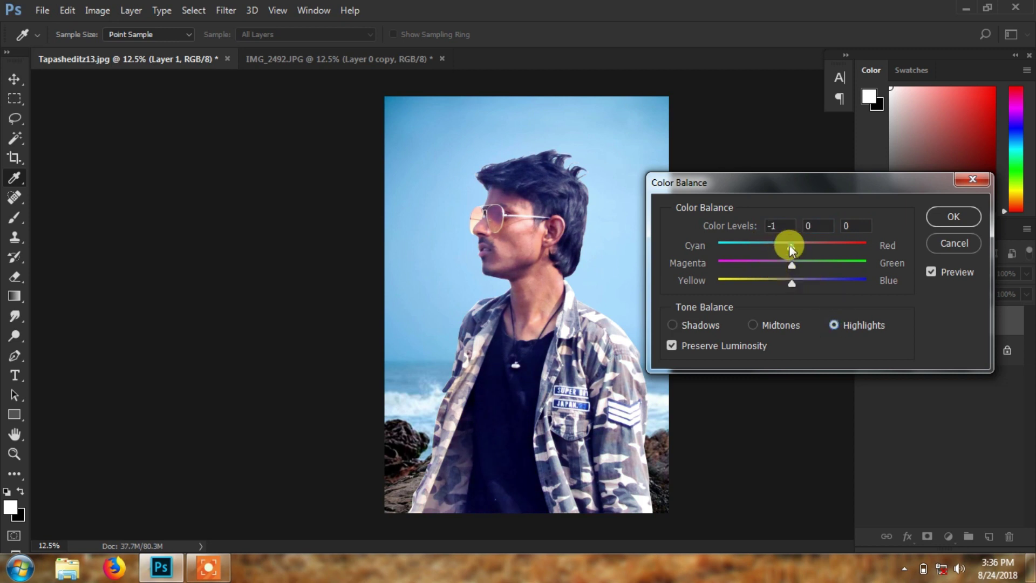
pyautogui.moveTo(789, 244)
pyautogui.mouseDown()
pyautogui.moveTo(775, 263)
pyautogui.moveTo(796, 265)
pyautogui.moveTo(791, 281)
pyautogui.mouseUp()
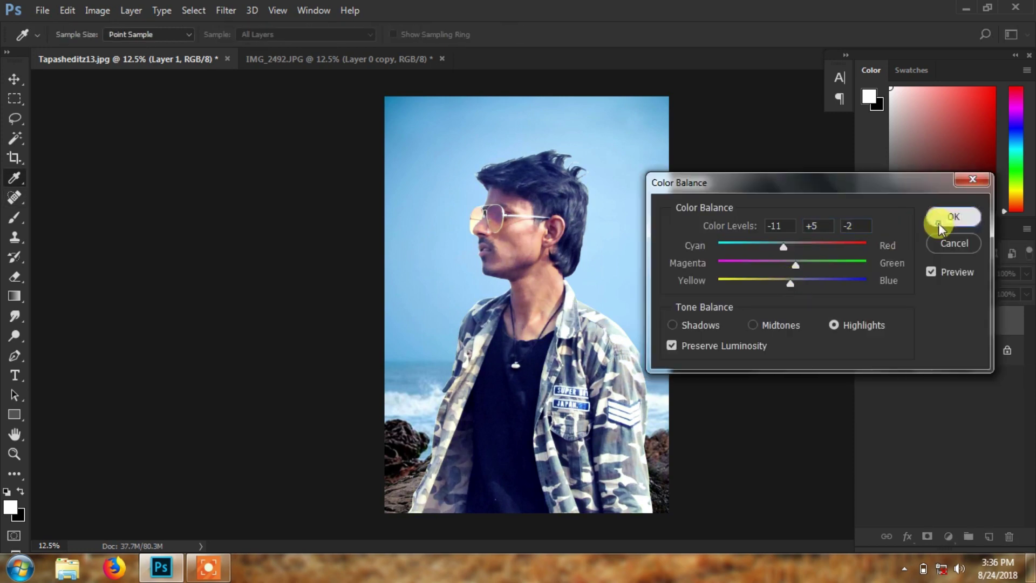
pyautogui.click(954, 217)
pyautogui.press('j')
pyautogui.hotkey('ctrl', '+')
pyautogui.hotkey('ctrl', '+')
pyautogui.hotkey('ctrl', '+')
pyautogui.moveTo(498, 317); pyautogui.dragTo(496, 360)
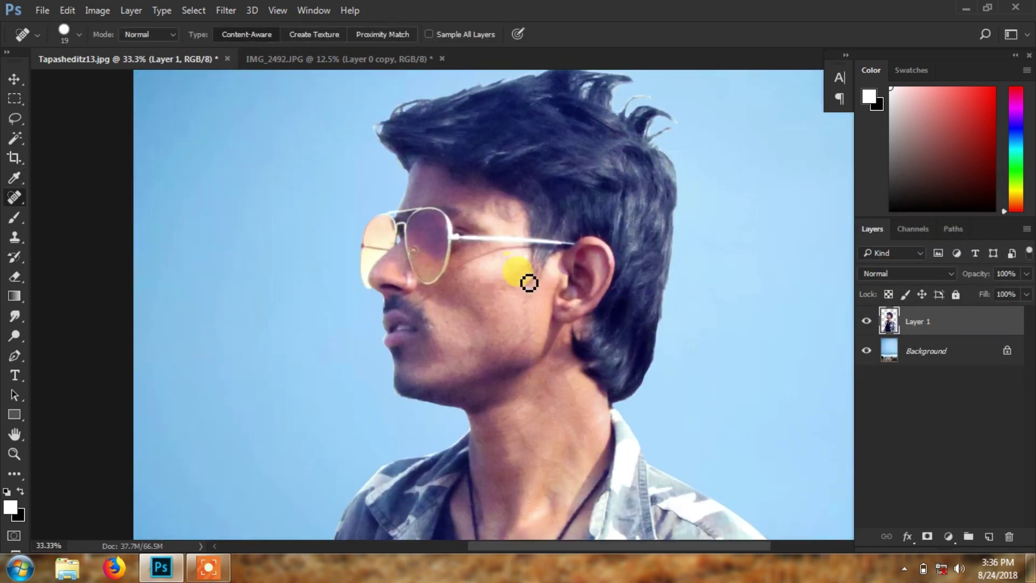
# Step: Apply a Camera Raw Filter to the Background layer with Clarity +54 and Blacks -48
pyautogui.moveTo(587, 305); pyautogui.dragTo(576, 348)
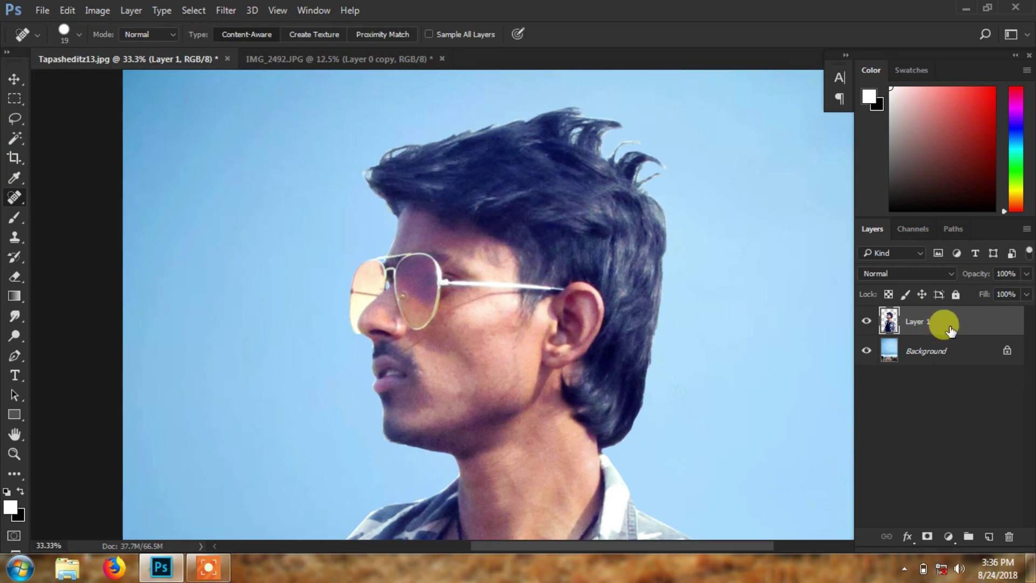
pyautogui.hotkey('ctrl', '-')
pyautogui.hotkey('ctrl', '-')
pyautogui.hotkey('ctrl', '-')
pyautogui.click(917, 351)
pyautogui.click(237, 10)
pyautogui.click(463, 223)
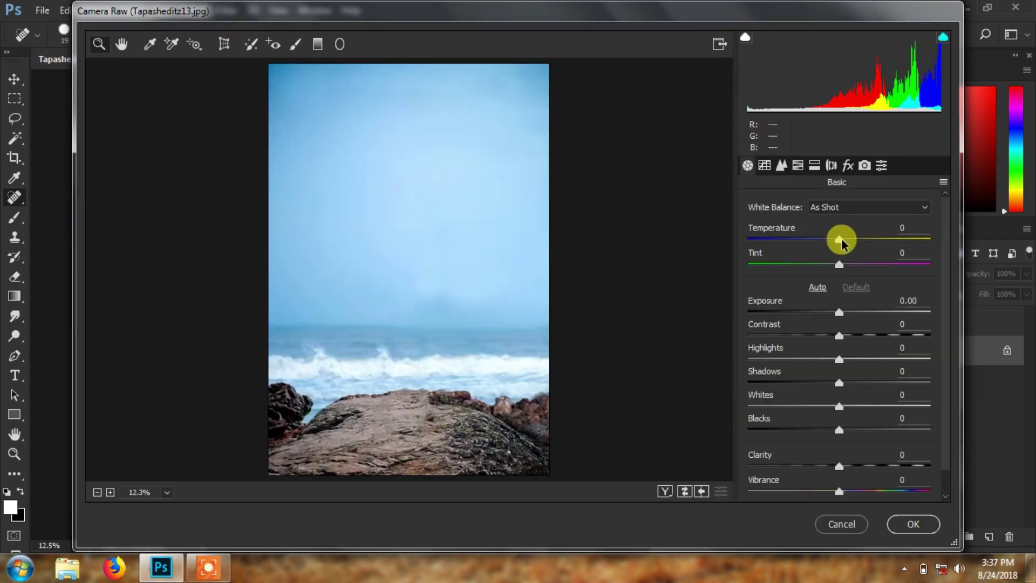
pyautogui.click(840, 238)
pyautogui.scroll(-1, 940, 372)
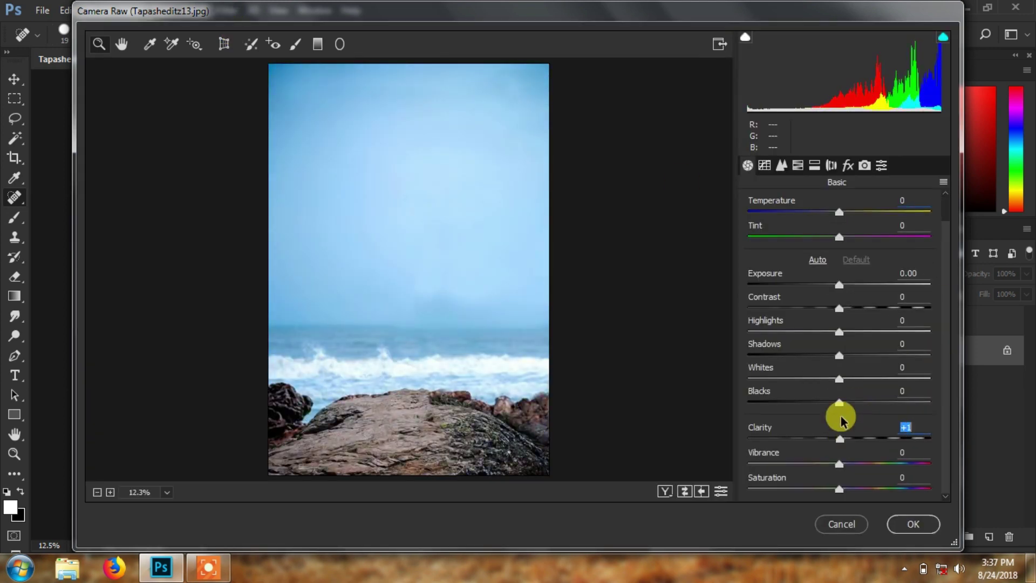
pyautogui.moveTo(842, 441); pyautogui.dragTo(890, 439)
pyautogui.moveTo(839, 402); pyautogui.dragTo(790, 393)
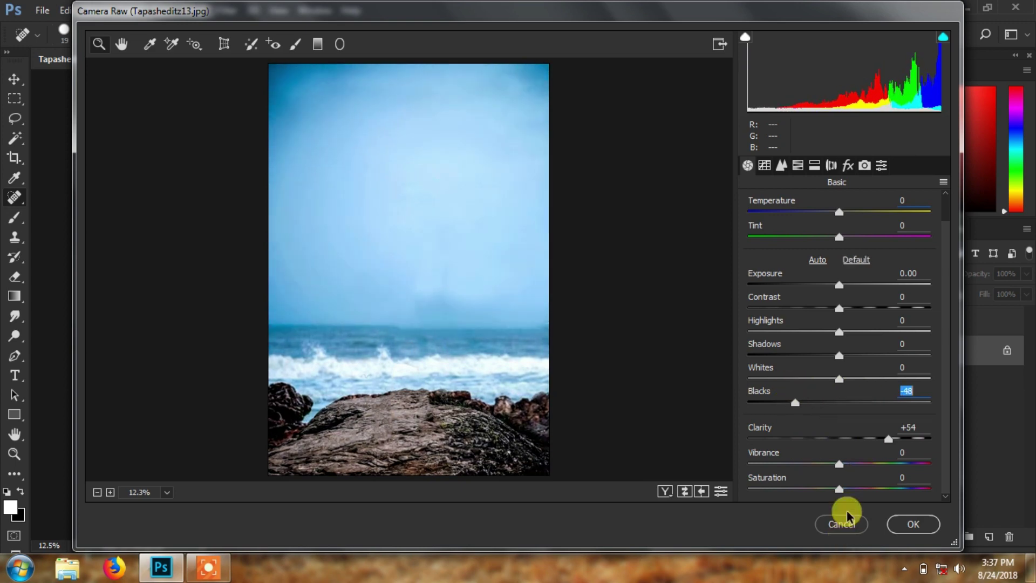
pyautogui.click(906, 524)
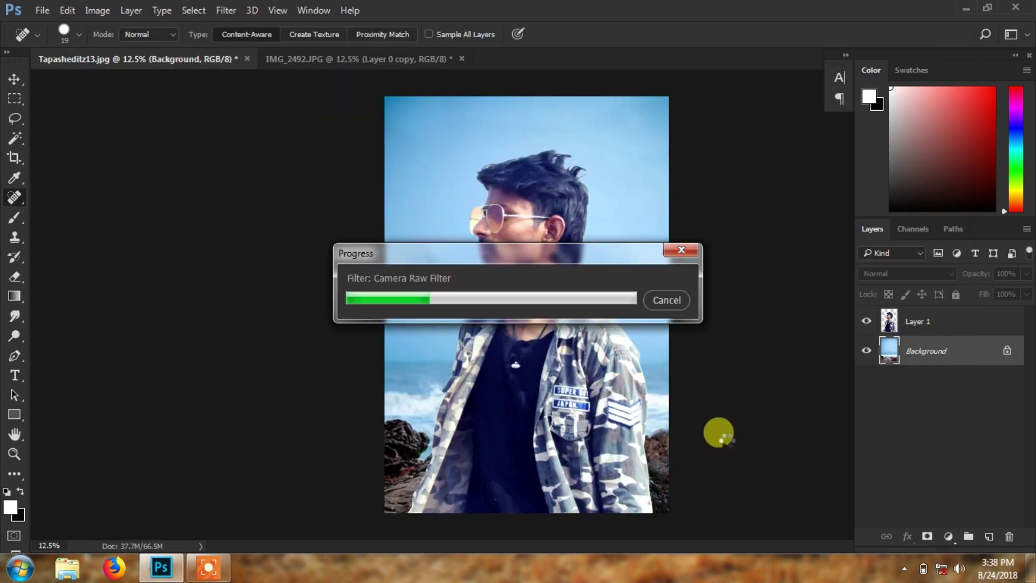
# Step: Blur the Background layer with a Gaussian Blur of about 61 pixels radius
pyautogui.click(224, 11)
pyautogui.click(456, 220)
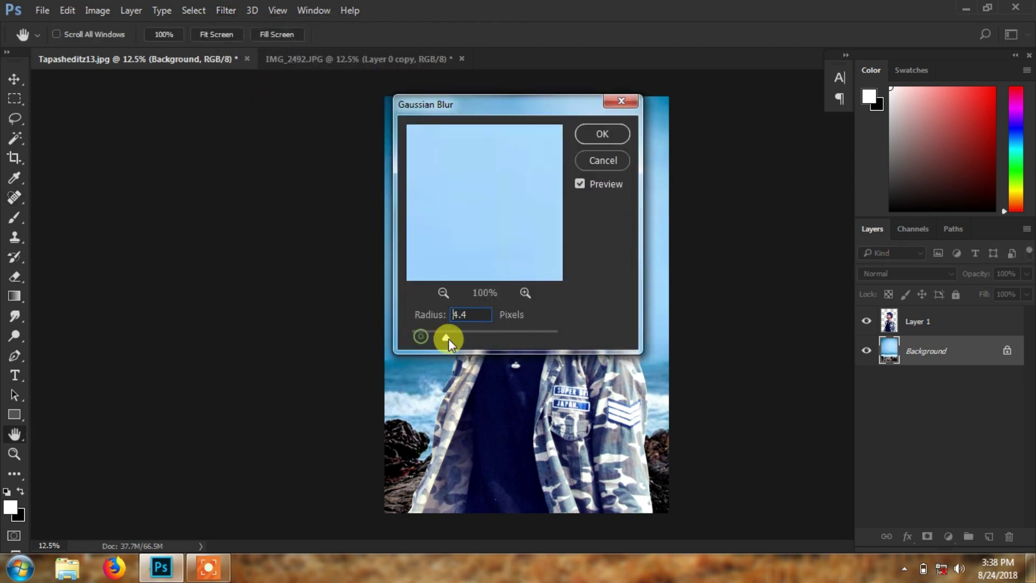
pyautogui.moveTo(461, 335)
pyautogui.mouseDown()
pyautogui.moveTo(449, 339)
pyautogui.moveTo(497, 336)
pyautogui.mouseUp()
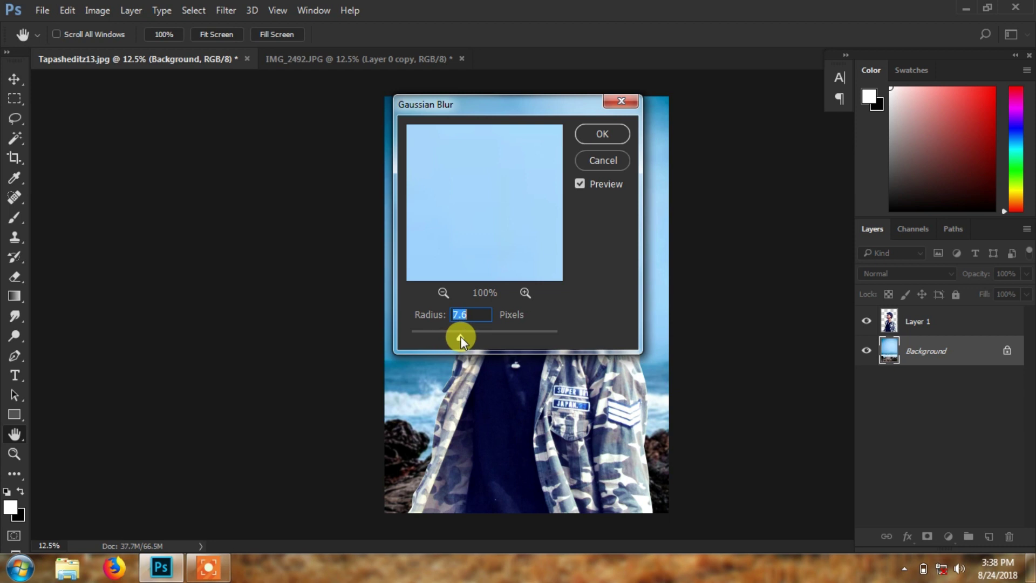
pyautogui.moveTo(521, 104); pyautogui.dragTo(842, 120)
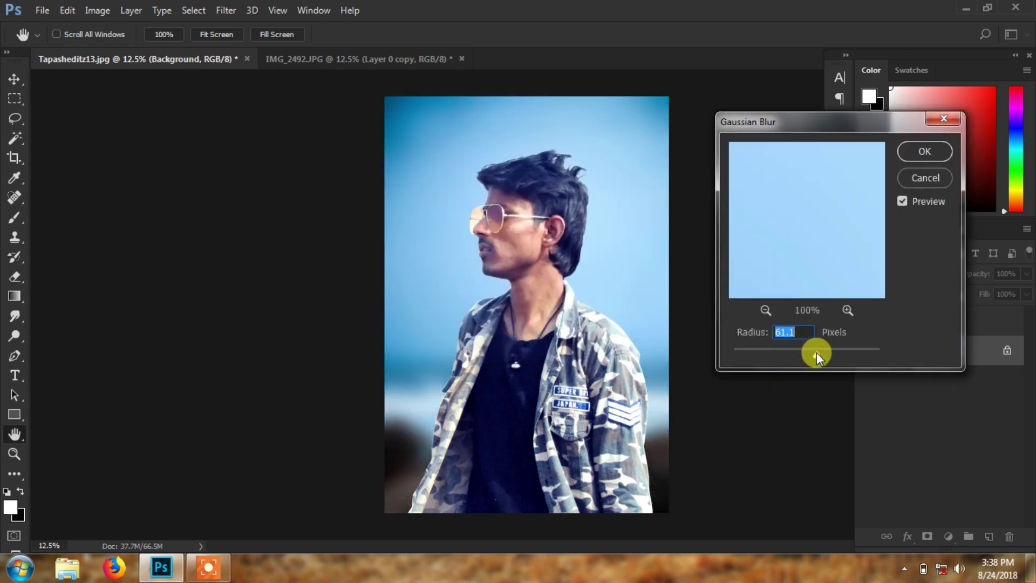
pyautogui.press('Return')
pyautogui.click(226, 10)
pyautogui.moveTo(233, 177)
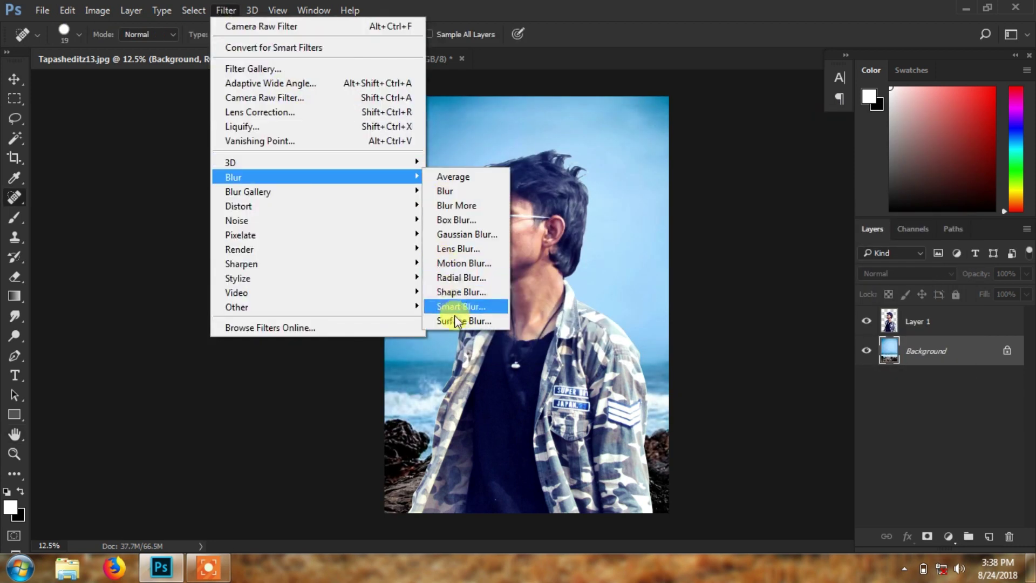
# Step: Add a 78 px Tilt-Shift blur with the focus band moved down over the rocks
pyautogui.click(461, 221)
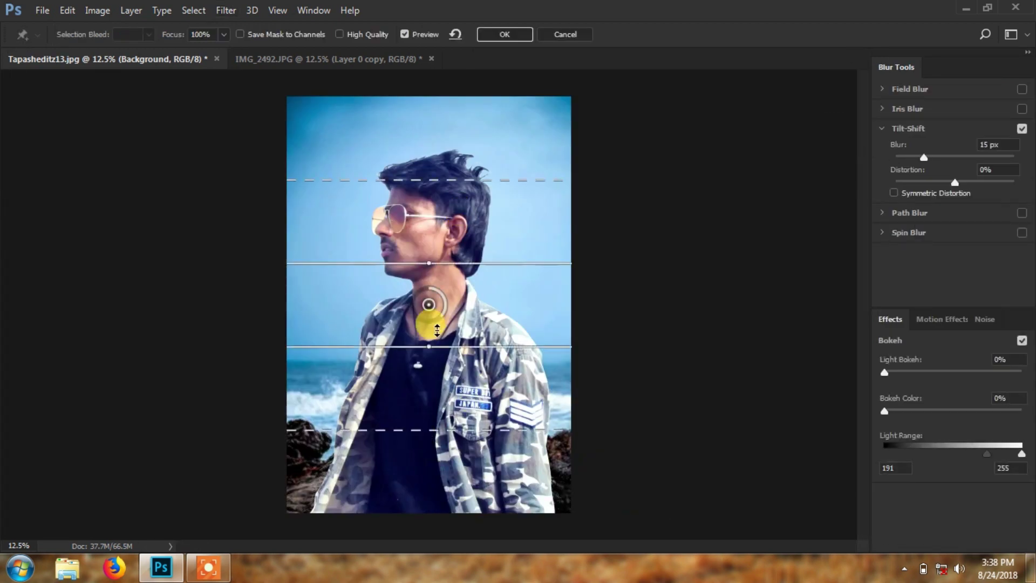
pyautogui.moveTo(437, 329); pyautogui.dragTo(428, 493)
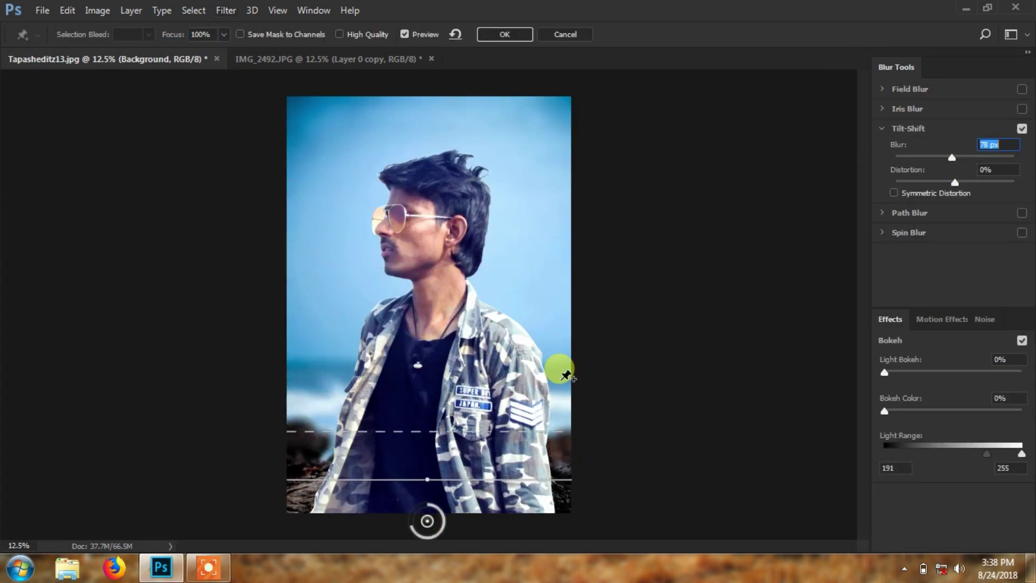
pyautogui.hotkey('ctrl', '-')
pyautogui.moveTo(426, 447); pyautogui.dragTo(428, 499)
pyautogui.moveTo(424, 438); pyautogui.dragTo(424, 413)
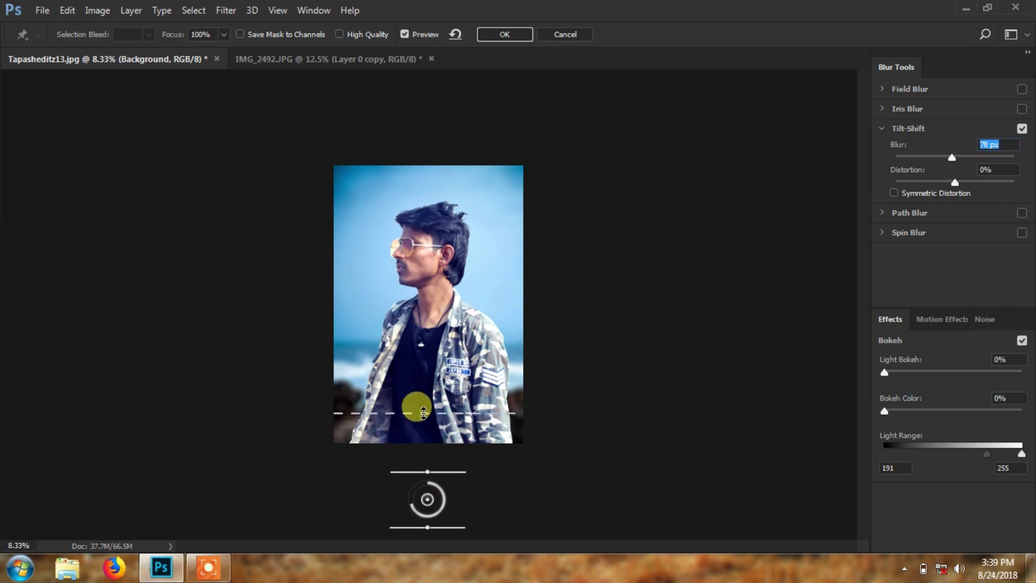
pyautogui.hotkey('ctrl', '+')
pyautogui.click(504, 34)
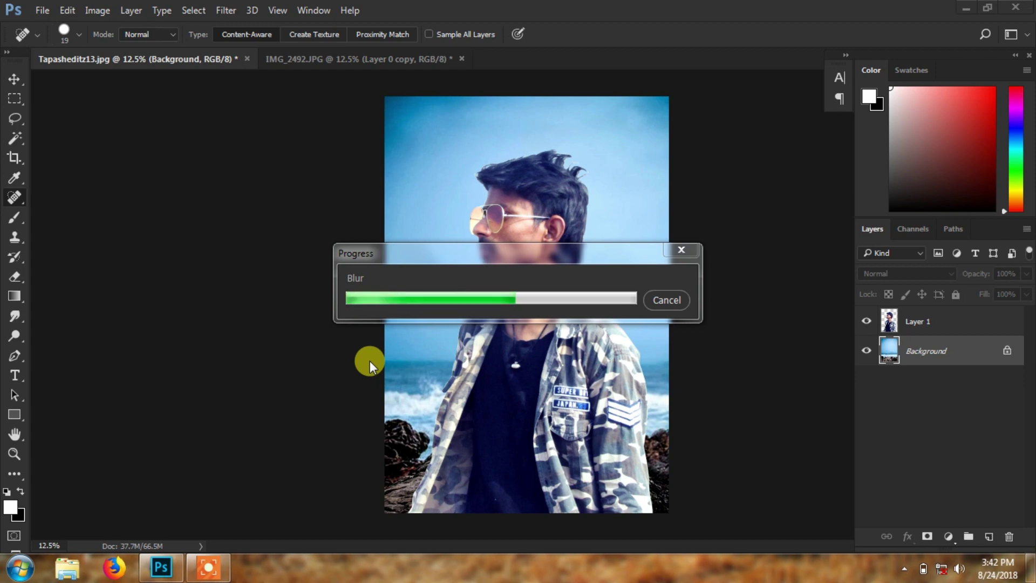
# Step: Check the brush size and hardness settings, then switch to the Move tool
pyautogui.rightClick(477, 295)
pyautogui.click(66, 107)
pyautogui.press('v')
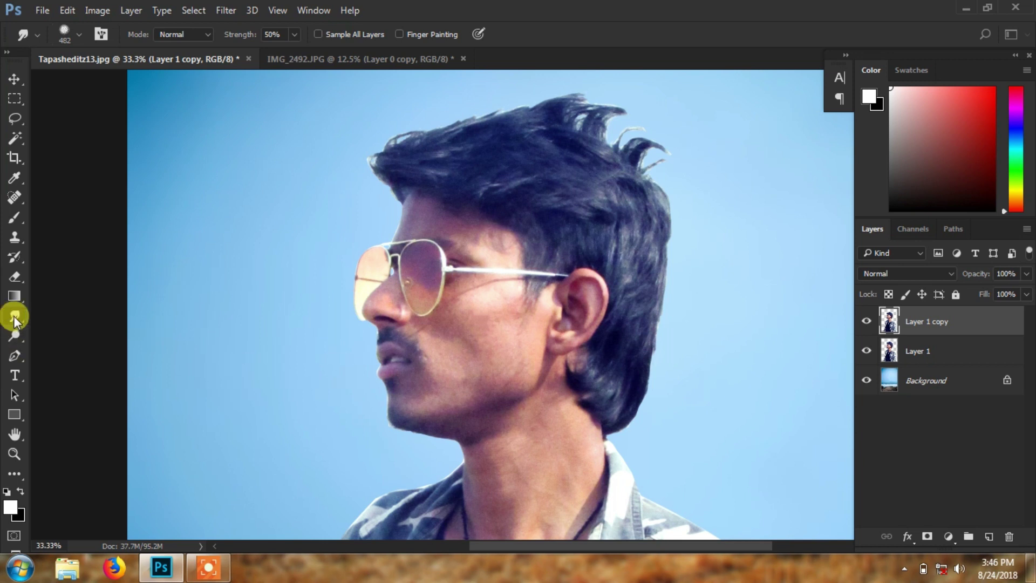
# Step: Set up the Smudge tool at 23% strength and zoom in on the face
pyautogui.rightClick(14, 320)
pyautogui.click(59, 344)
pyautogui.rightClick(450, 291)
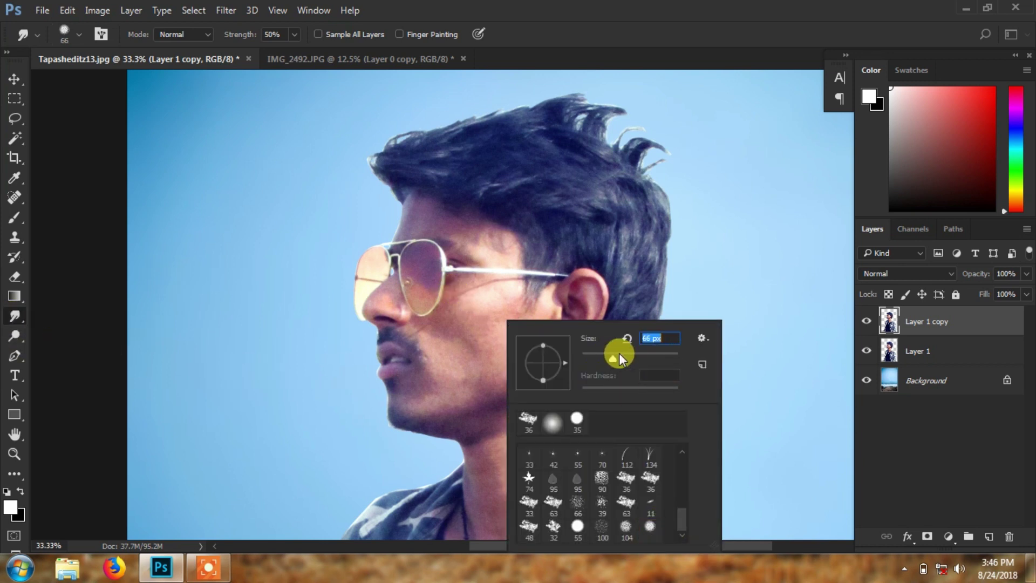
pyautogui.click(294, 34)
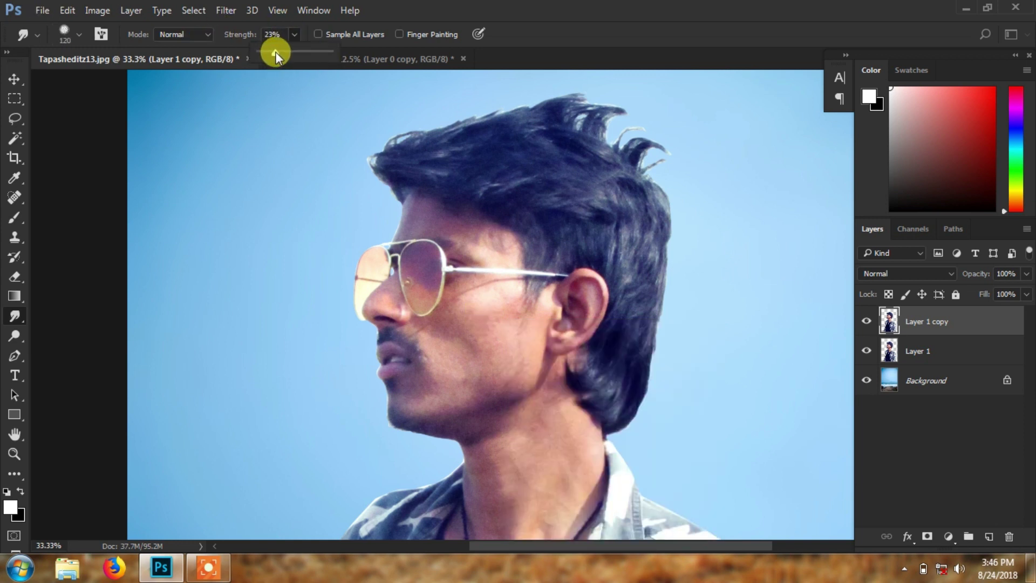
pyautogui.hotkey('ctrl', '-')
pyautogui.hotkey('ctrl', '-')
pyautogui.hotkey('ctrl', '+')
pyautogui.hotkey('ctrl', '+')
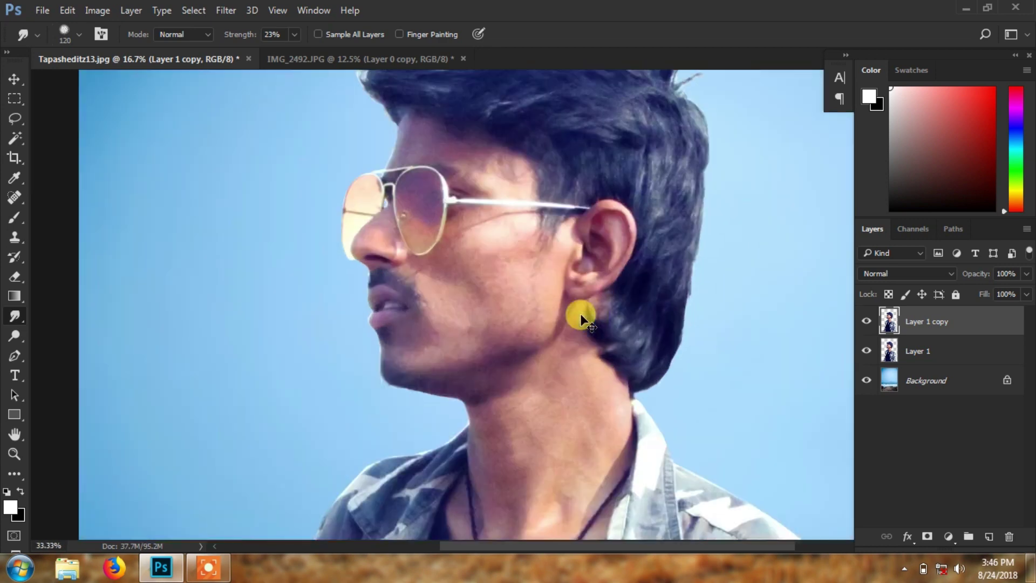
pyautogui.hotkey('ctrl', '+')
# Step: Smudge the beard and skin near the chin with a shrinking brush
pyautogui.moveTo(516, 320)
pyautogui.mouseDown()
pyautogui.moveTo(398, 398)
pyautogui.moveTo(382, 426)
pyautogui.moveTo(497, 388)
pyautogui.moveTo(386, 408)
pyautogui.moveTo(554, 389)
pyautogui.moveTo(424, 405)
pyautogui.moveTo(552, 362)
pyautogui.moveTo(569, 311)
pyautogui.moveTo(527, 377)
pyautogui.moveTo(393, 448)
pyautogui.moveTo(481, 456)
pyautogui.moveTo(452, 396)
pyautogui.moveTo(442, 458)
pyautogui.moveTo(454, 340)
pyautogui.moveTo(491, 373)
pyautogui.moveTo(540, 384)
pyautogui.moveTo(516, 319)
pyautogui.moveTo(440, 331)
pyautogui.moveTo(521, 318)
pyautogui.moveTo(590, 322)
pyautogui.moveTo(593, 383)
pyautogui.moveTo(545, 348)
pyautogui.moveTo(506, 439)
pyautogui.mouseUp()
pyautogui.scroll(-3, 506, 440)
pyautogui.moveTo(551, 395)
pyautogui.mouseDown()
pyautogui.moveTo(521, 450)
pyautogui.moveTo(444, 444)
pyautogui.moveTo(414, 417)
pyautogui.moveTo(457, 465)
pyautogui.moveTo(434, 382)
pyautogui.moveTo(524, 485)
pyautogui.moveTo(584, 462)
pyautogui.mouseUp()
pyautogui.press('[')
pyautogui.press('[')
pyautogui.press('[')
pyautogui.scroll(4, 533, 417)
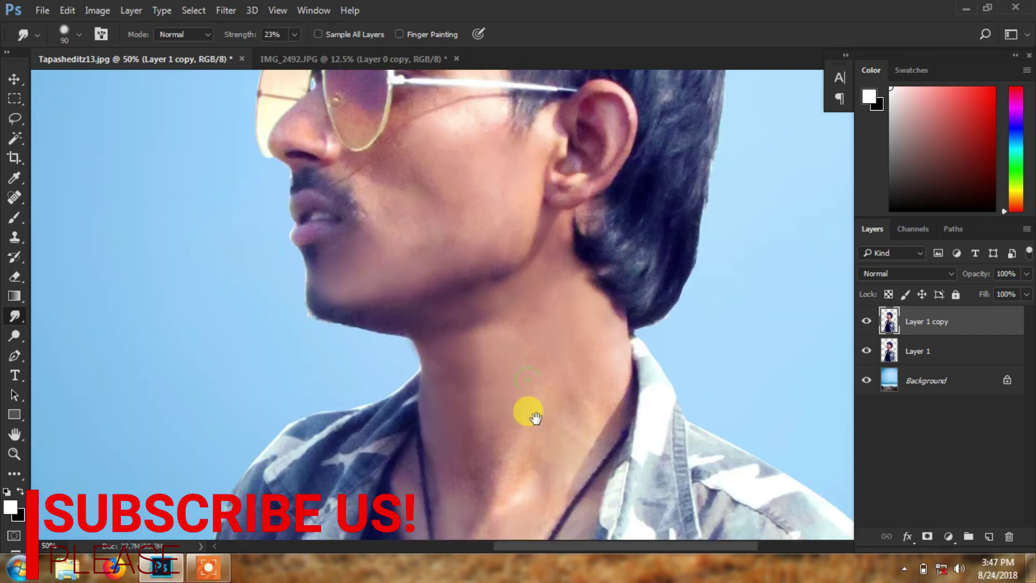
pyautogui.scroll(4, 393, 340)
pyautogui.scroll(3, 427, 360)
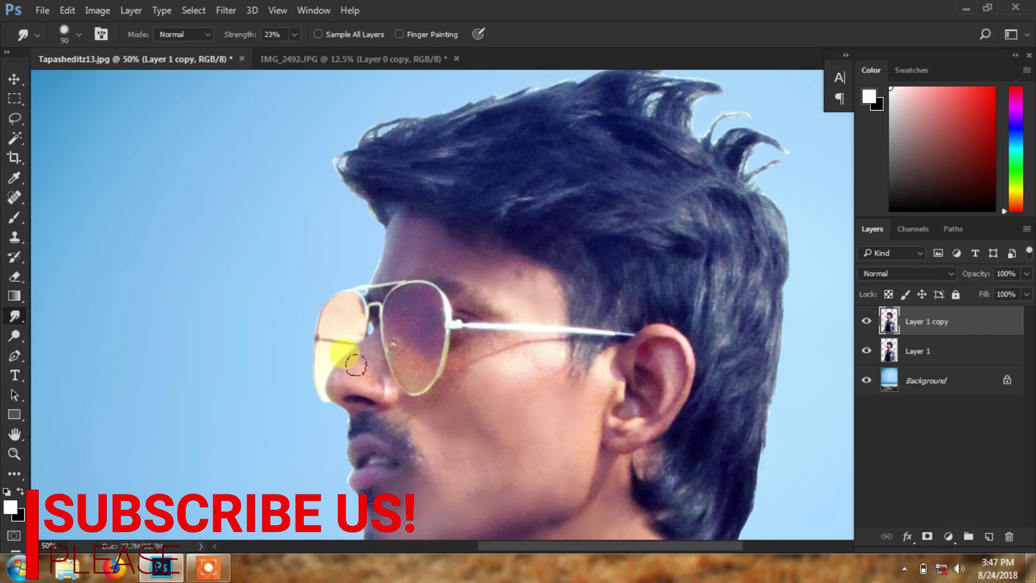
pyautogui.scroll(1, 378, 356)
pyautogui.scroll(1, 513, 277)
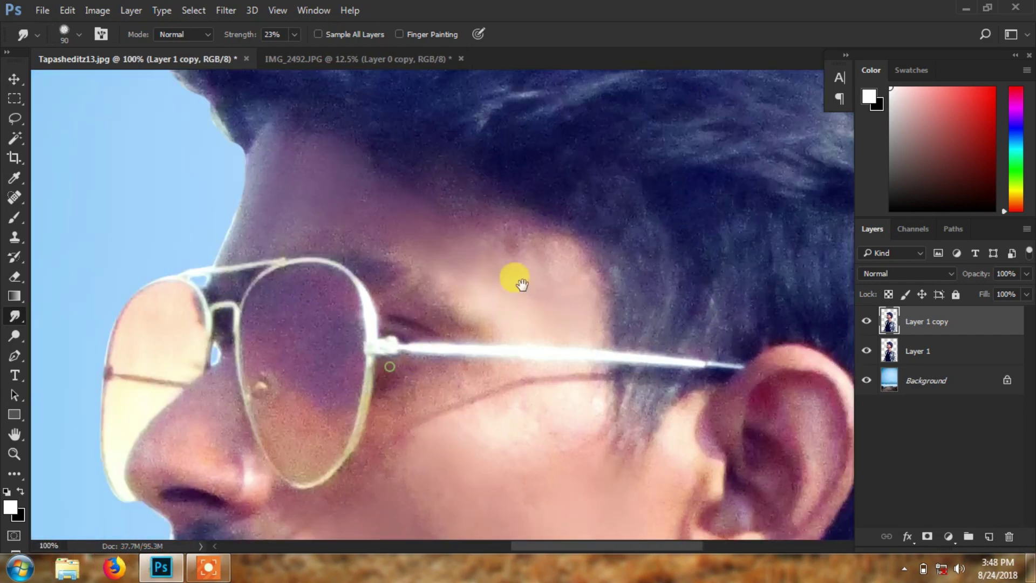
pyautogui.press('[')
pyautogui.press('[')
pyautogui.press('[')
pyautogui.press('[')
# Step: Smooth the cheek skin, then send Layer 1 copy below Layer 1
pyautogui.moveTo(296, 343)
pyautogui.mouseDown()
pyautogui.moveTo(370, 289)
pyautogui.moveTo(446, 284)
pyautogui.mouseUp()
pyautogui.moveTo(376, 323)
pyautogui.mouseDown()
pyautogui.moveTo(522, 319)
pyautogui.moveTo(490, 383)
pyautogui.moveTo(648, 302)
pyautogui.moveTo(538, 319)
pyautogui.moveTo(381, 254)
pyautogui.moveTo(319, 272)
pyautogui.moveTo(425, 240)
pyautogui.moveTo(637, 277)
pyautogui.moveTo(527, 329)
pyautogui.moveTo(342, 341)
pyautogui.moveTo(328, 373)
pyautogui.mouseUp()
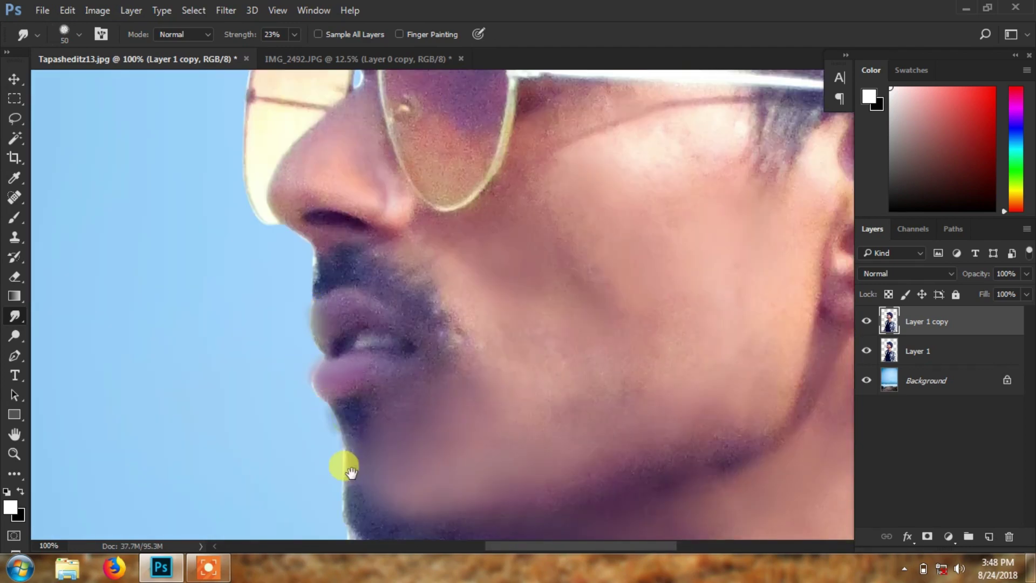
pyautogui.moveTo(351, 473); pyautogui.dragTo(355, 426)
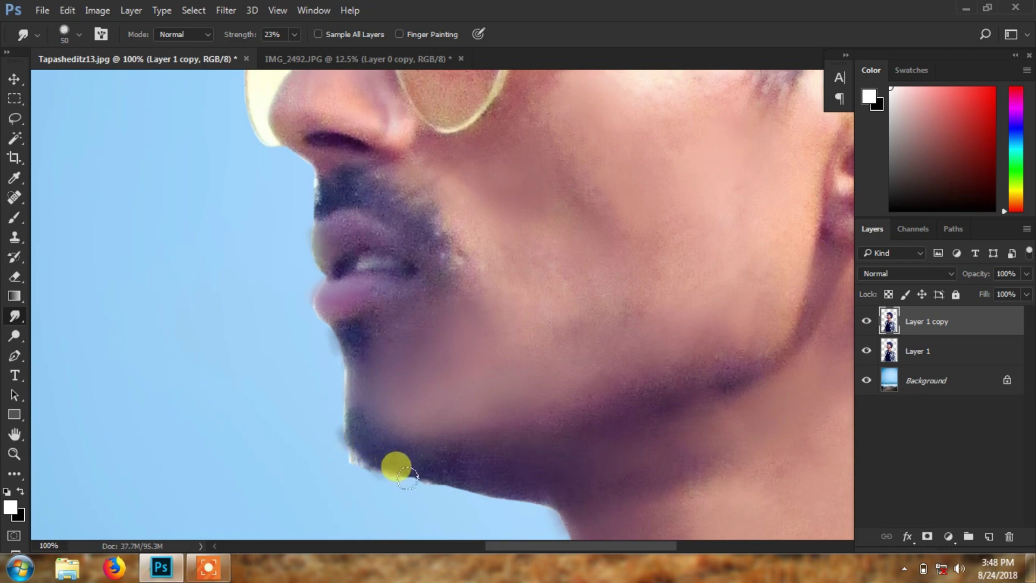
pyautogui.scroll(5, 378, 367)
pyautogui.scroll(5, 389, 334)
pyautogui.scroll(6, 423, 323)
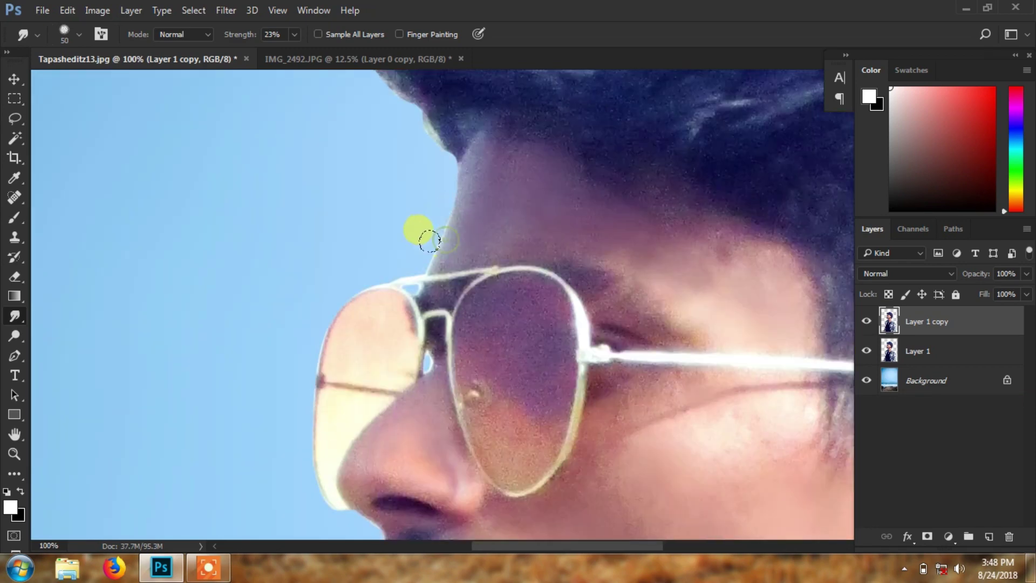
pyautogui.scroll(3, 432, 248)
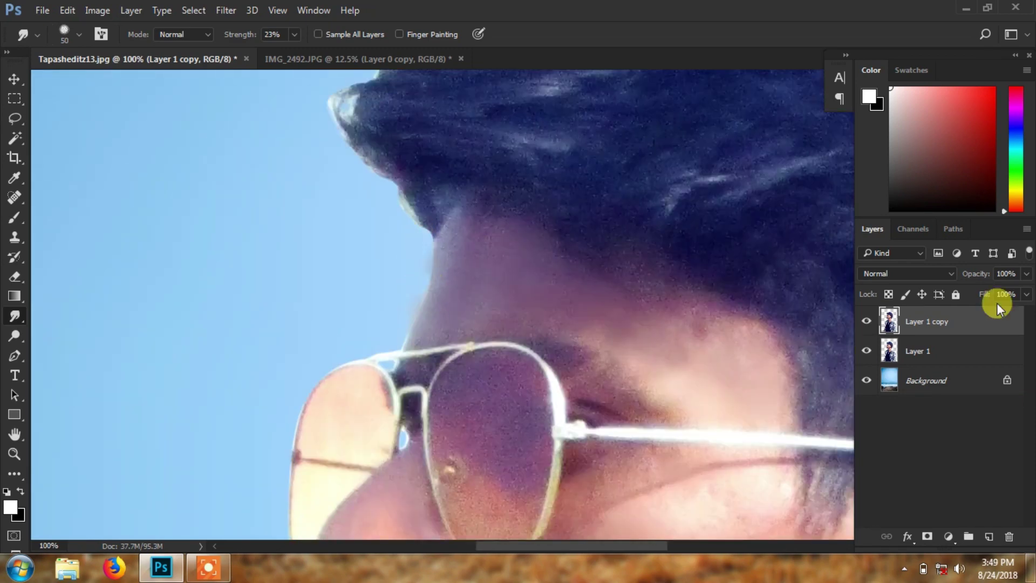
pyautogui.hotkey('ctrl', '-')
pyautogui.hotkey('ctrl', '-')
pyautogui.hotkey('ctrl', '-')
pyautogui.hotkey('ctrl', '-')
pyautogui.hotkey('ctrl', '[')
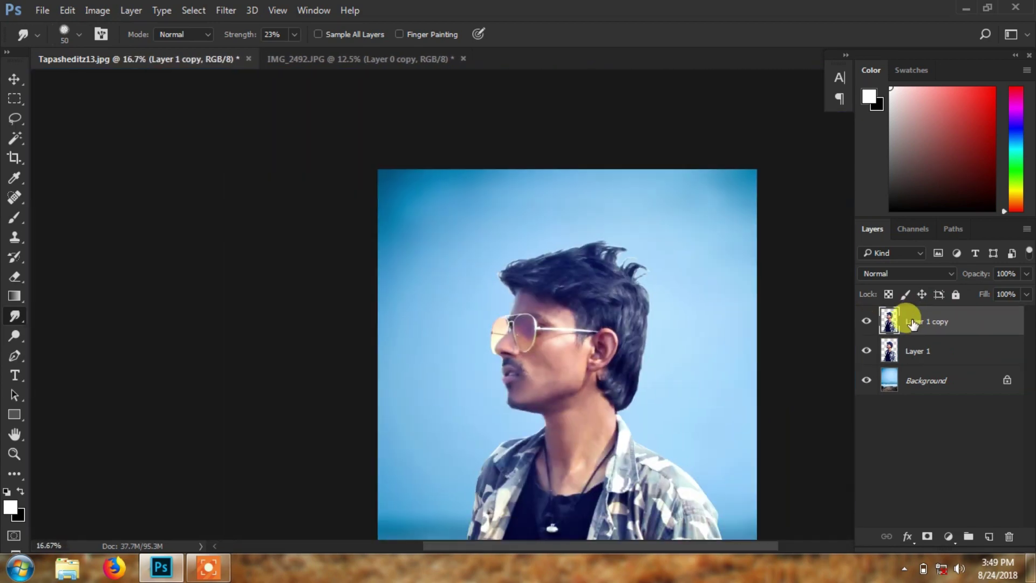
# Step: Compare the smoothed copy by toggling Layer 1, then trial a merge and undo it
pyautogui.click(867, 322)
pyautogui.click(867, 322)
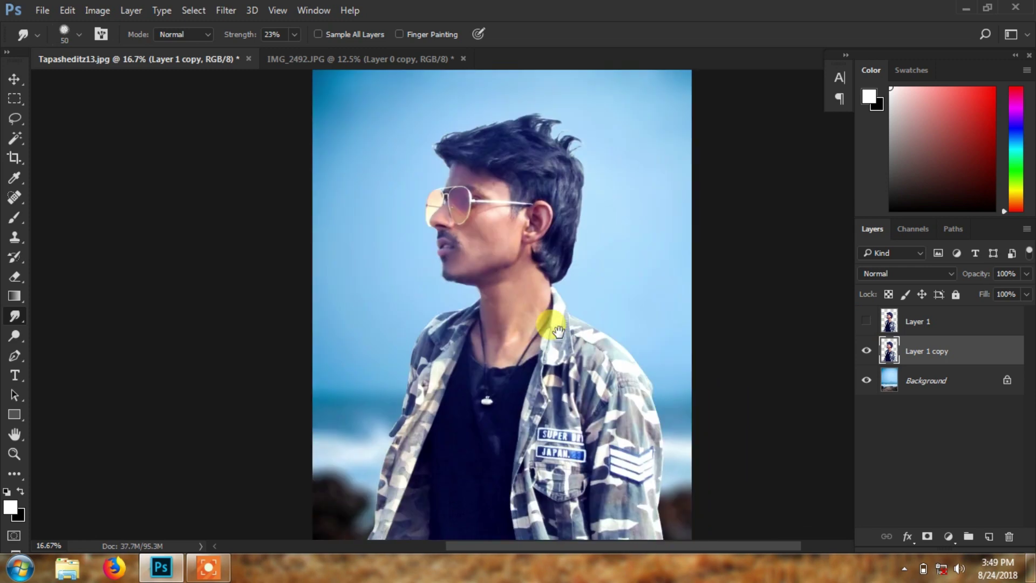
pyautogui.hotkey('ctrl', '-')
pyautogui.click(917, 321)
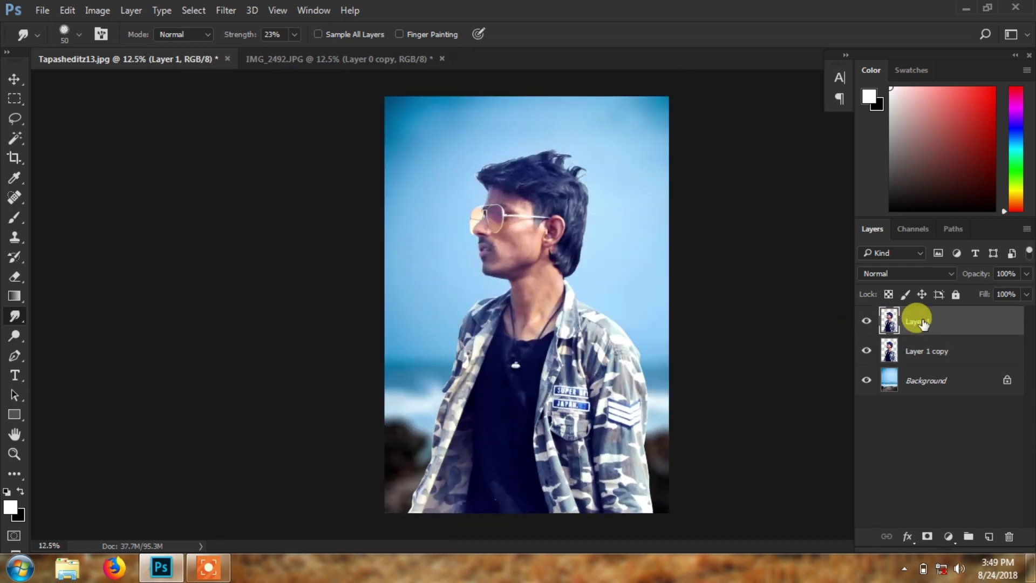
pyautogui.keyDown('ctrl'); pyautogui.click(952, 345); pyautogui.keyUp('ctrl')
pyautogui.rightClick(953, 345)
pyautogui.click(659, 511)
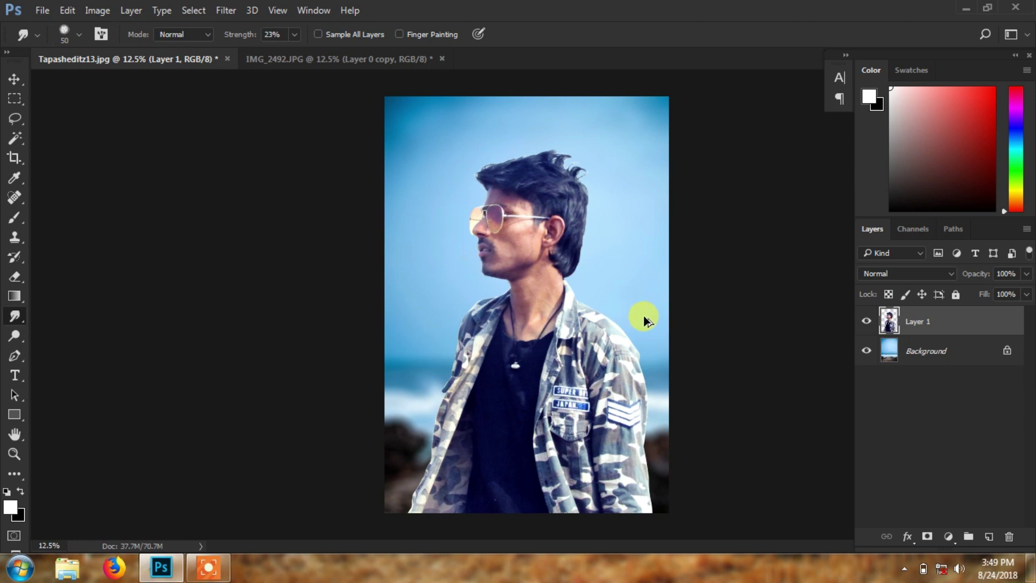
pyautogui.hotkey('ctrl', 'z')
# Step: Move Layer 1 copy above Layer 1, merge them, and duplicate as Layer 1 copy 2
pyautogui.moveTo(921, 360); pyautogui.dragTo(921, 330)
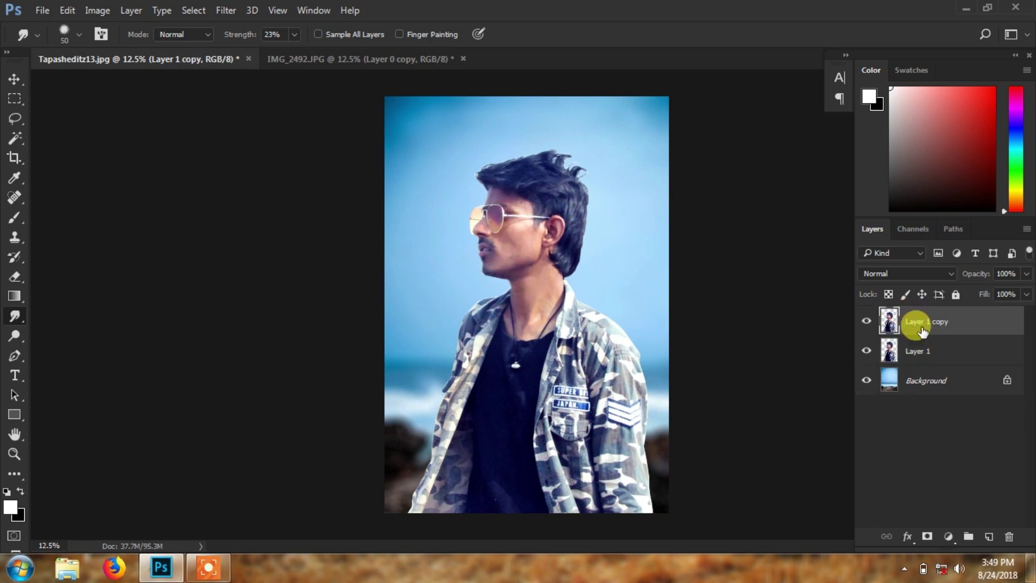
pyautogui.keyDown('ctrl'); pyautogui.click(926, 346); pyautogui.keyUp('ctrl')
pyautogui.rightClick(926, 345)
pyautogui.click(659, 511)
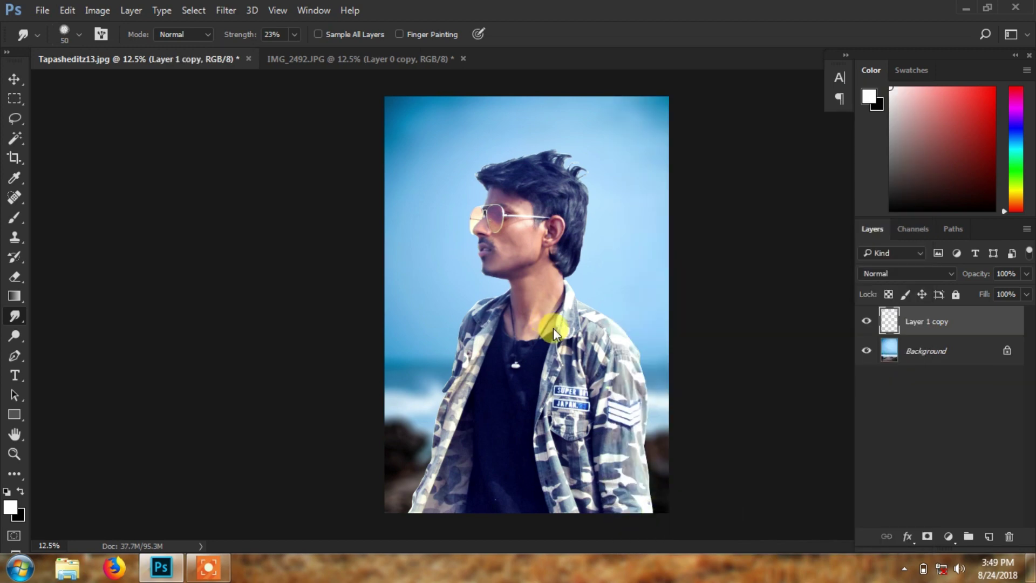
pyautogui.scroll(1, 549, 325)
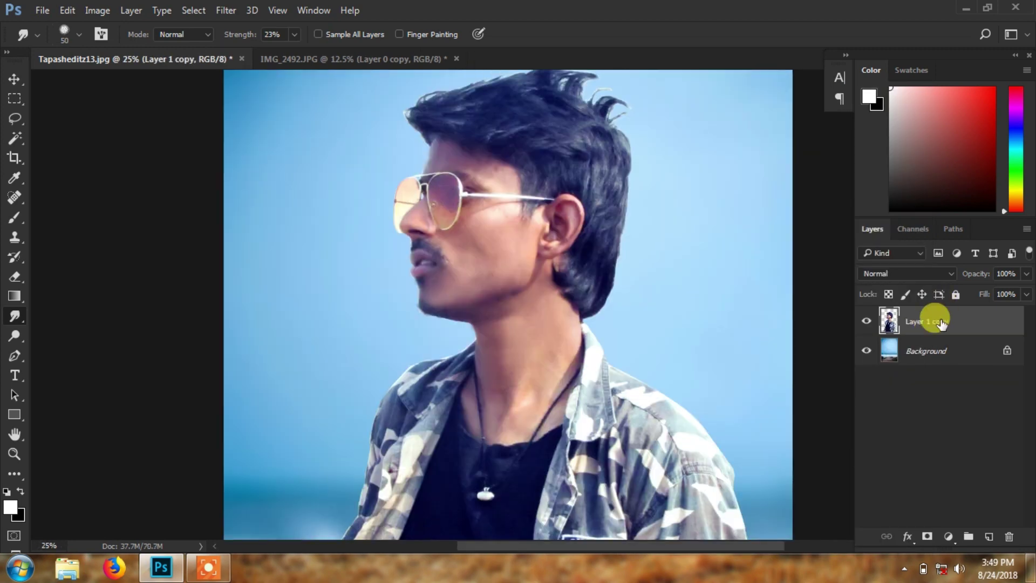
pyautogui.hotkey('ctrl', 'j')
pyautogui.moveTo(446, 281); pyautogui.dragTo(447, 376)
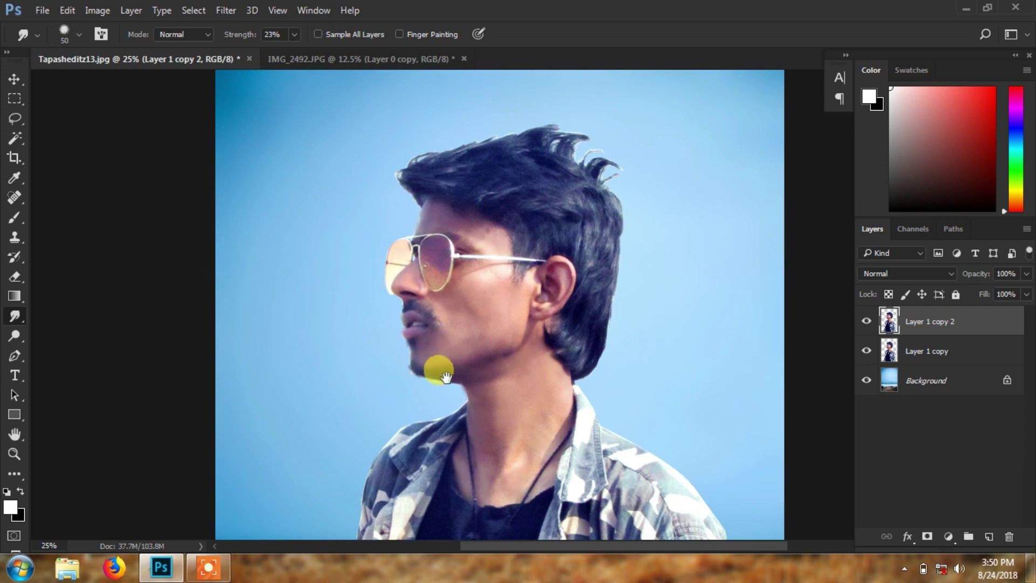
pyautogui.click(14, 346)
# Step: Dodge the face, cheek, chin, forehead and nose at 14% exposure
pyautogui.moveTo(274, 52); pyautogui.dragTo(267, 51)
pyautogui.click(461, 304)
pyautogui.hotkey('ctrl', '+')
pyautogui.moveTo(432, 351)
pyautogui.mouseDown()
pyautogui.moveTo(399, 426)
pyautogui.moveTo(465, 404)
pyautogui.mouseUp()
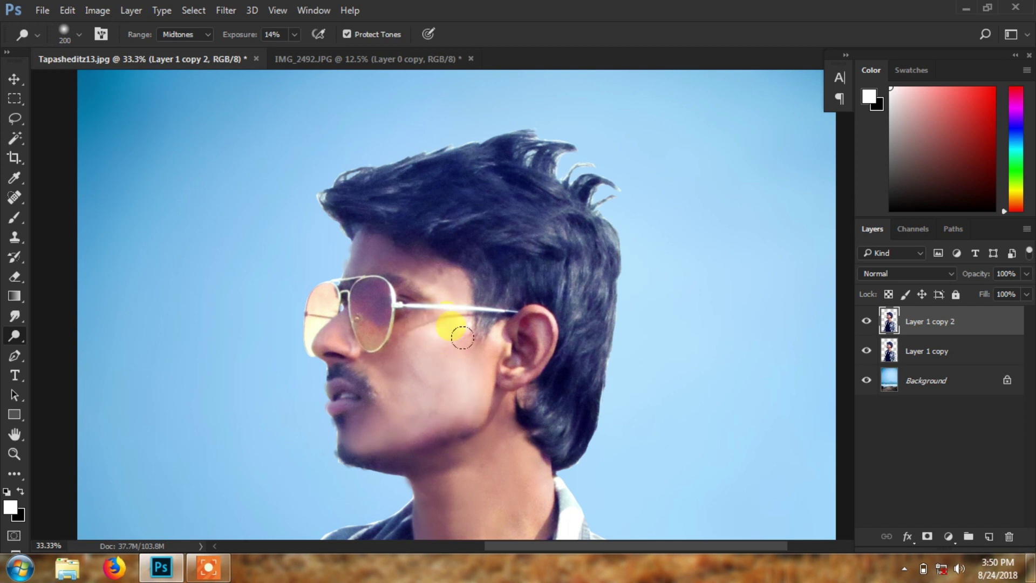
pyautogui.moveTo(380, 257); pyautogui.dragTo(346, 252)
pyautogui.hotkey('ctrl', '+')
pyautogui.press('[')
pyautogui.press('[')
pyautogui.press('[')
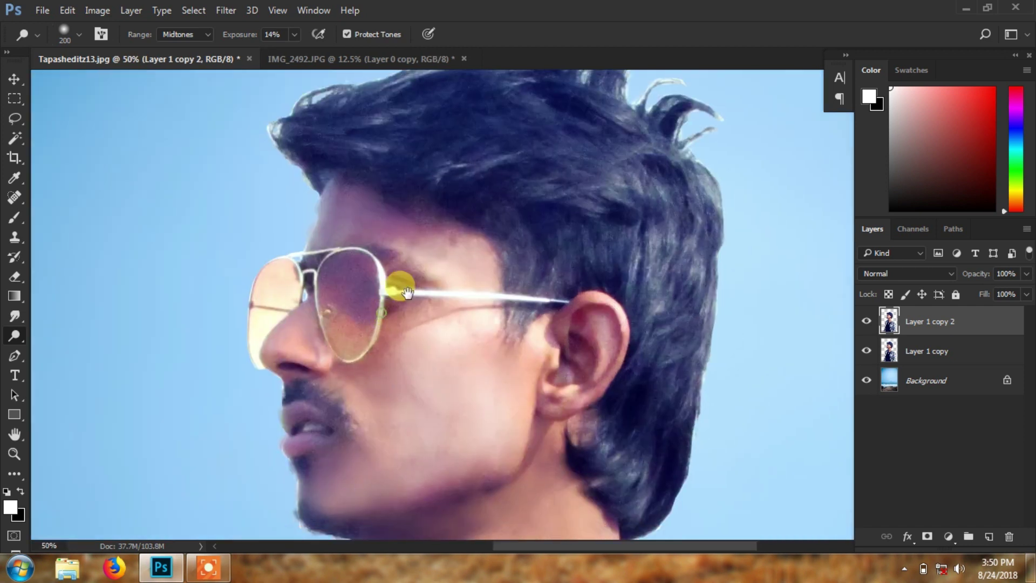
pyautogui.moveTo(306, 339)
pyautogui.mouseDown()
pyautogui.moveTo(360, 322)
pyautogui.moveTo(370, 347)
pyautogui.moveTo(354, 478)
pyautogui.mouseUp()
pyautogui.press('[')
pyautogui.press('[')
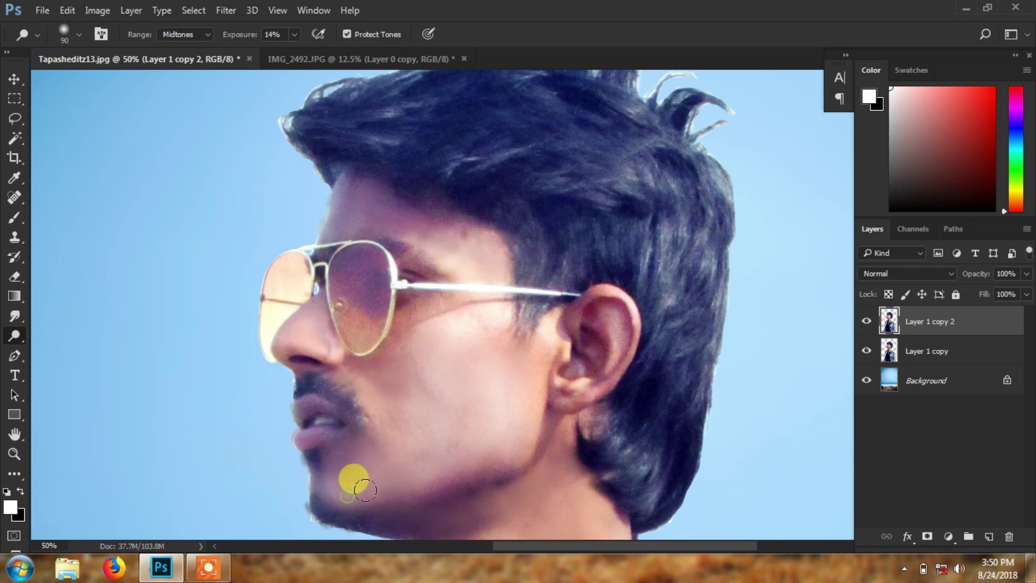
# Step: Brighten the jaw below the ear, the neck and the forehead edge
pyautogui.scroll(-1, 353, 478)
pyautogui.moveTo(507, 372)
pyautogui.mouseDown()
pyautogui.moveTo(550, 406)
pyautogui.moveTo(347, 412)
pyautogui.moveTo(424, 400)
pyautogui.moveTo(428, 463)
pyautogui.moveTo(432, 380)
pyautogui.moveTo(403, 335)
pyautogui.moveTo(486, 370)
pyautogui.moveTo(440, 386)
pyautogui.moveTo(470, 260)
pyautogui.moveTo(456, 285)
pyautogui.moveTo(501, 282)
pyautogui.moveTo(347, 262)
pyautogui.mouseUp()
pyautogui.scroll(-1, 347, 412)
pyautogui.scroll(-1, 428, 463)
pyautogui.press(']')
pyautogui.press(']')
pyautogui.scroll(1, 435, 381)
pyautogui.scroll(1, 431, 355)
pyautogui.scroll(1, 470, 260)
pyautogui.scroll(-1, 417, 278)
pyautogui.scroll(-1, 347, 262)
pyautogui.hscroll(1, 378, 288)
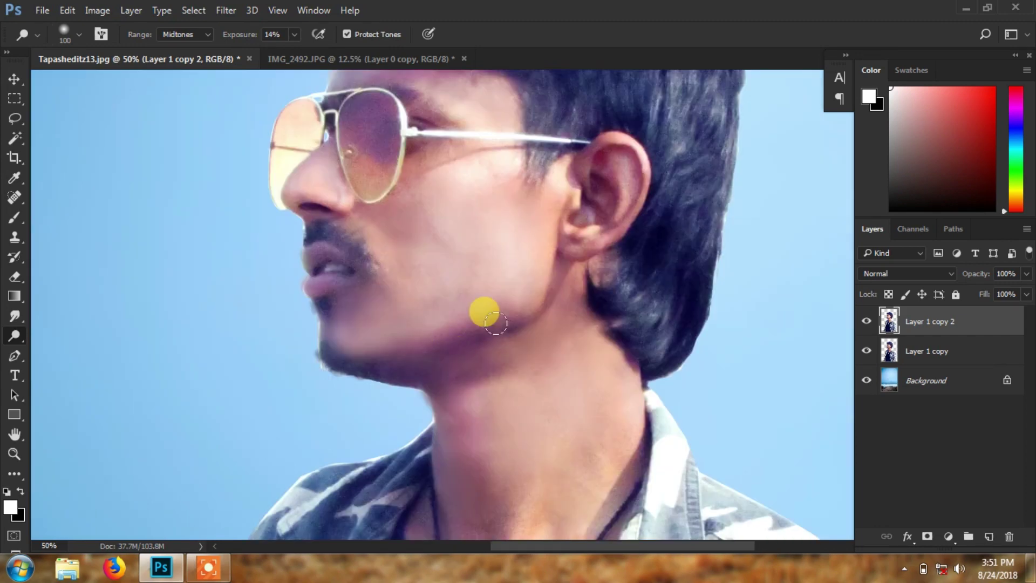
pyautogui.scroll(-1, 426, 394)
pyautogui.hscroll(1, 426, 394)
pyautogui.scroll(-1, 394, 408)
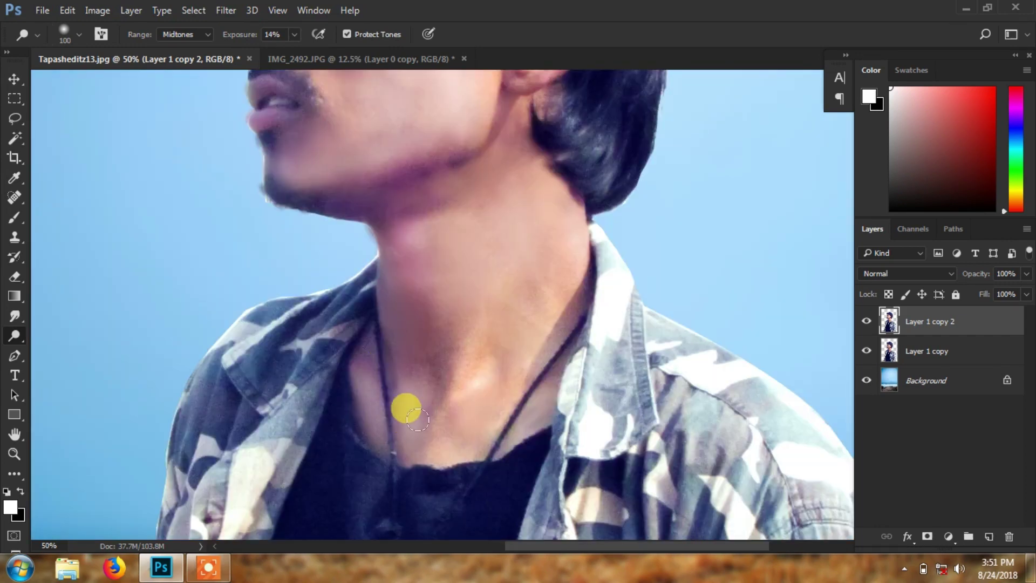
pyautogui.moveTo(558, 274); pyautogui.dragTo(531, 322)
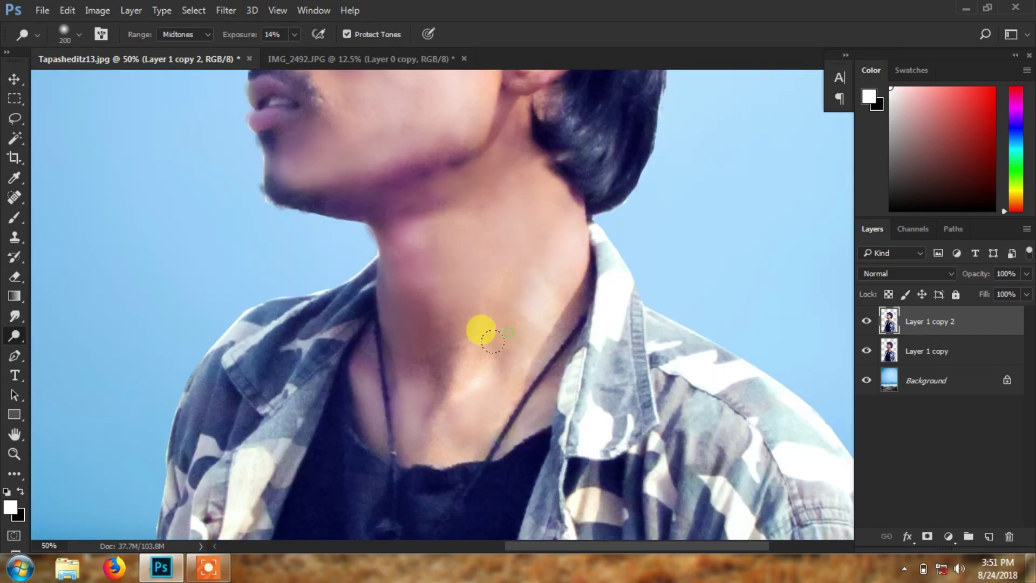
pyautogui.scroll(2, 480, 388)
pyautogui.scroll(4, 433, 301)
pyautogui.moveTo(340, 292); pyautogui.dragTo(152, 236)
# Step: Smudge the skin around the ear and brighten the skin in front of it
pyautogui.click(15, 316)
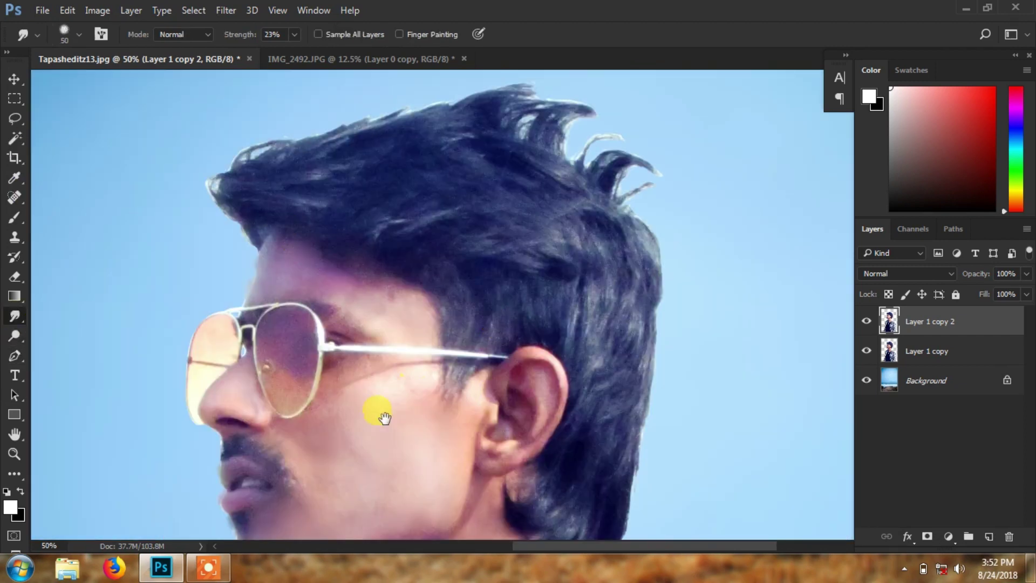
pyautogui.scroll(-1, 377, 412)
pyautogui.moveTo(514, 296)
pyautogui.mouseDown()
pyautogui.moveTo(532, 361)
pyautogui.moveTo(513, 340)
pyautogui.moveTo(455, 347)
pyautogui.mouseUp()
pyautogui.click(15, 237)
pyautogui.click(15, 336)
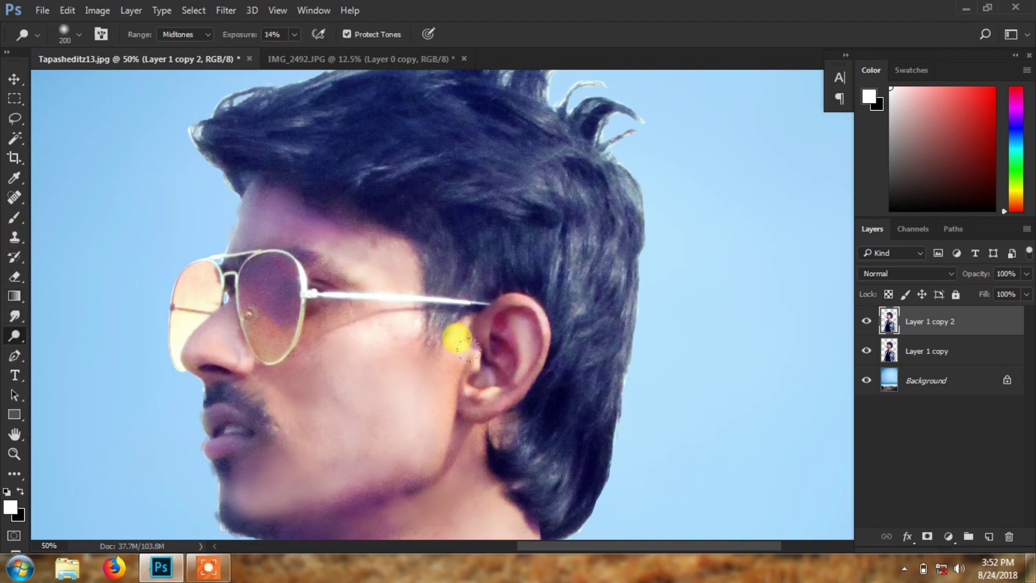
pyautogui.moveTo(430, 440); pyautogui.dragTo(439, 275)
pyautogui.scroll(-4, 505, 405)
pyautogui.scroll(2, 411, 440)
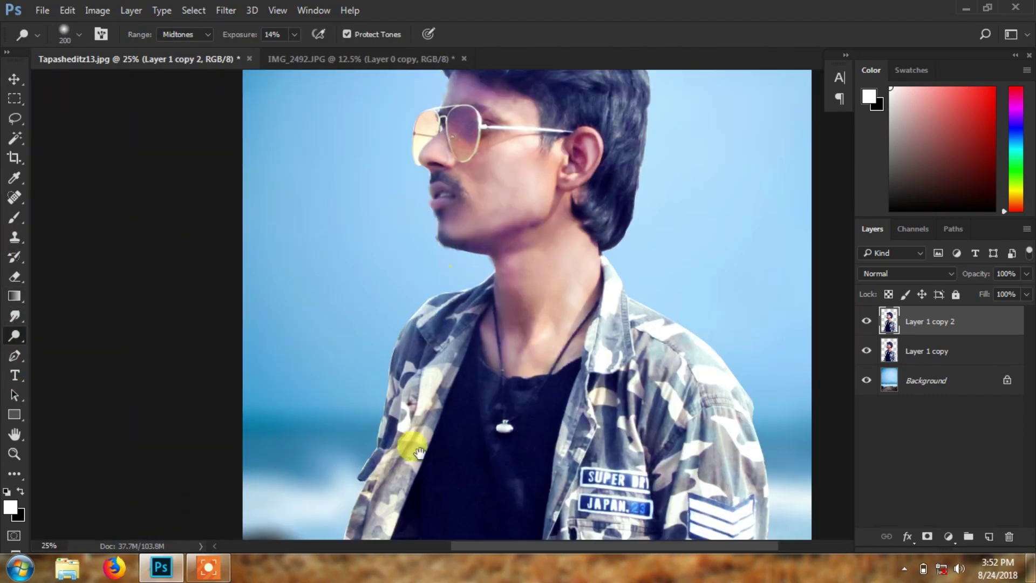
pyautogui.scroll(2, 514, 285)
pyautogui.moveTo(516, 277); pyautogui.dragTo(510, 308)
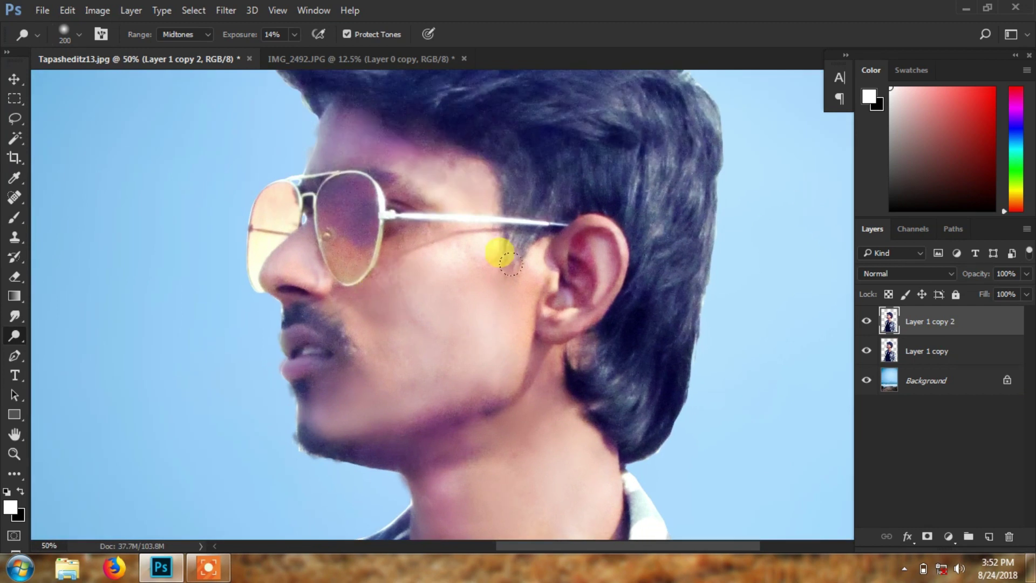
# Step: Smooth the cheek skin with a larger Smudge brush
pyautogui.click(15, 316)
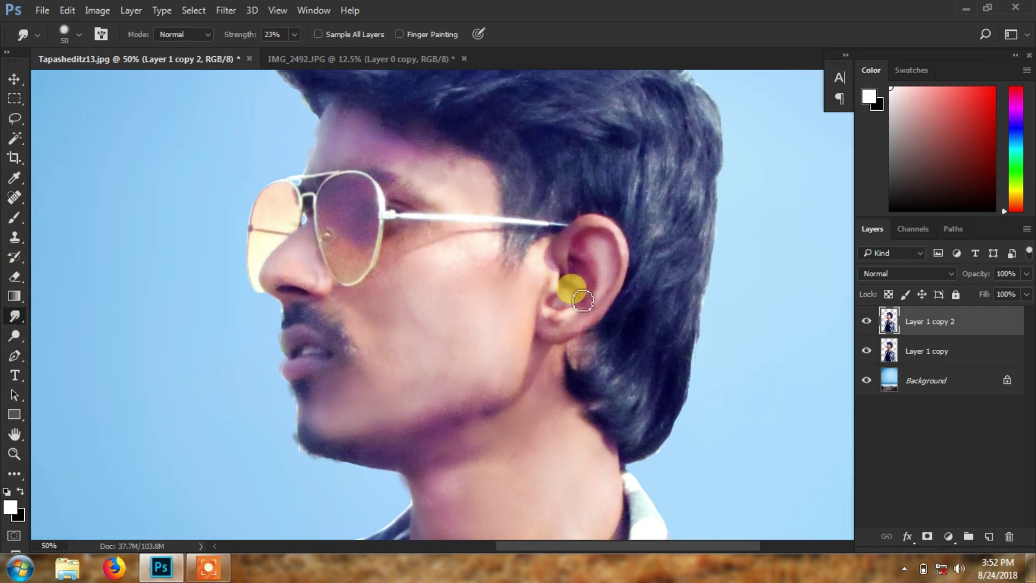
pyautogui.press(']')
pyautogui.moveTo(410, 313)
pyautogui.mouseDown()
pyautogui.moveTo(448, 385)
pyautogui.moveTo(423, 457)
pyautogui.mouseUp()
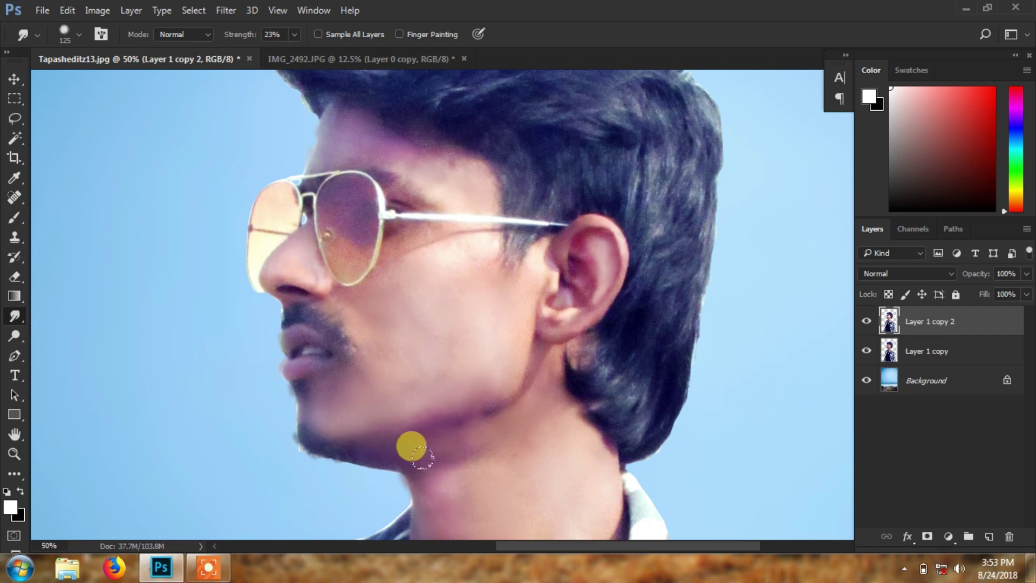
pyautogui.scroll(1, 404, 178)
pyautogui.scroll(1, 330, 187)
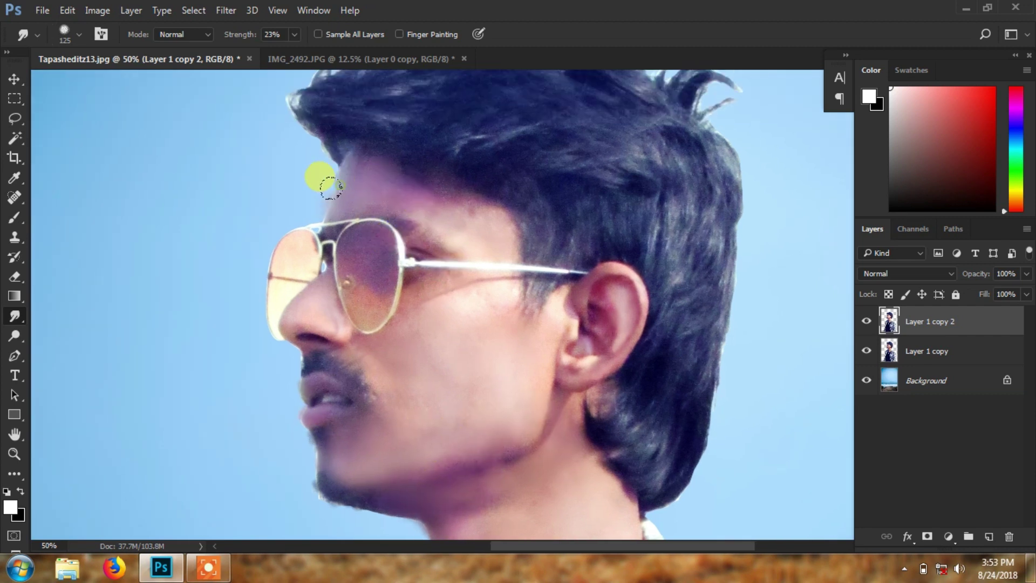
pyautogui.press('e')
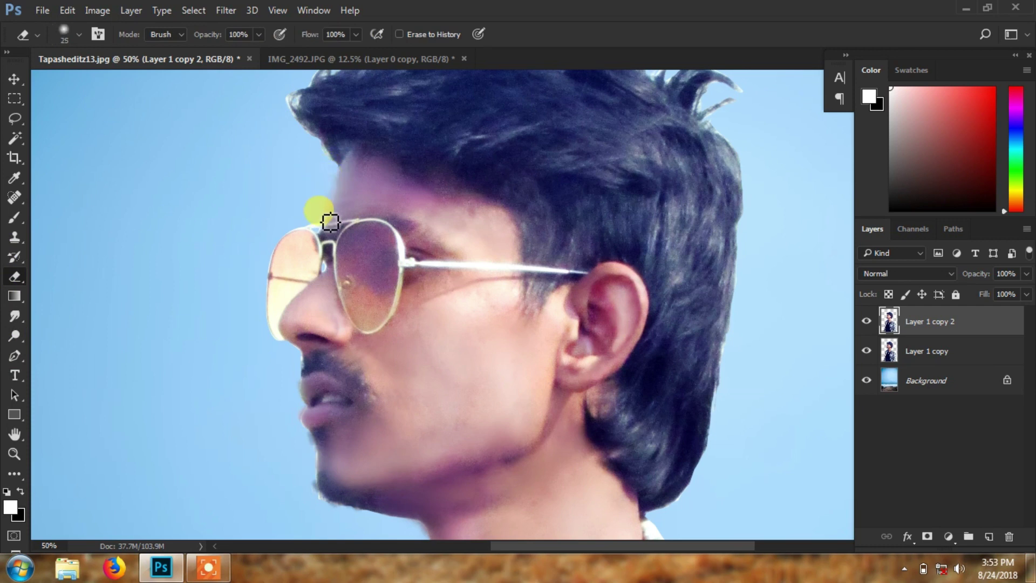
# Step: Delete the old Layer 1 copy and duplicate Layer 1 copy 2 as Layer 1 copy 3
pyautogui.click(866, 351)
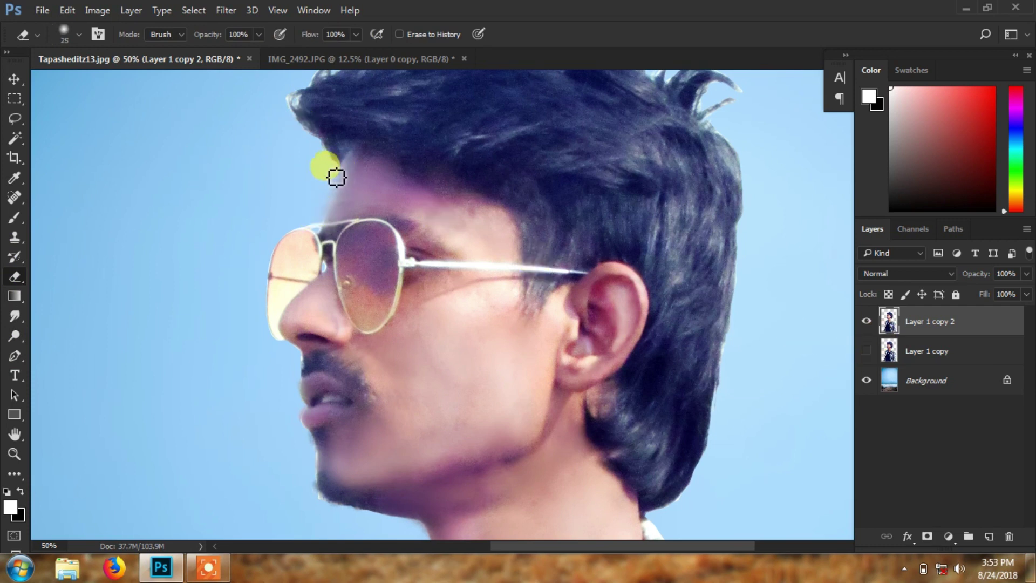
pyautogui.scroll(-3, 621, 259)
pyautogui.click(867, 352)
pyautogui.click(882, 353)
pyautogui.press('Delete')
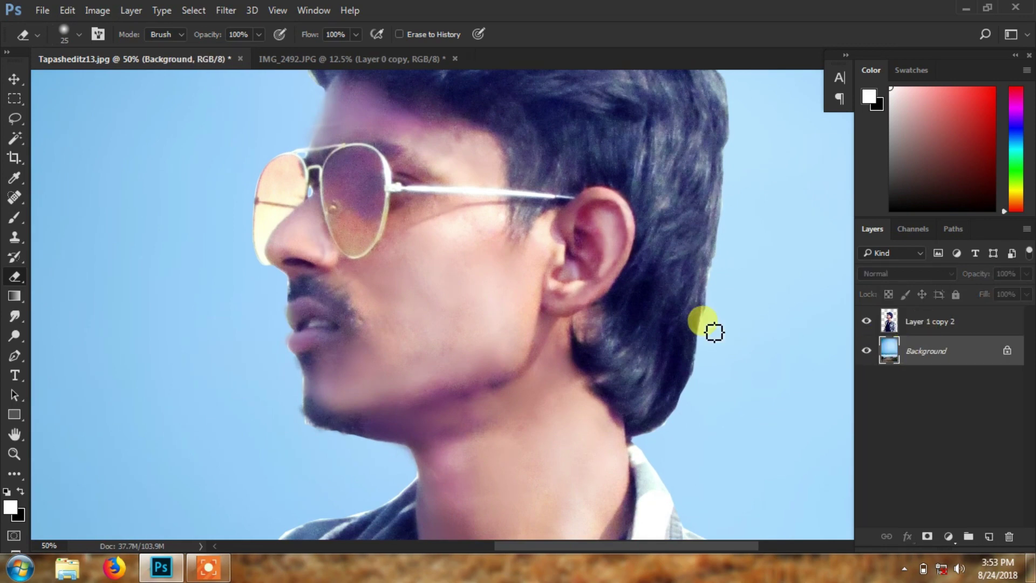
pyautogui.hotkey('ctrl', '-')
pyautogui.hotkey('ctrl', '-')
pyautogui.hotkey('ctrl', '-')
pyautogui.click(916, 324)
pyautogui.hotkey('ctrl', 'j')
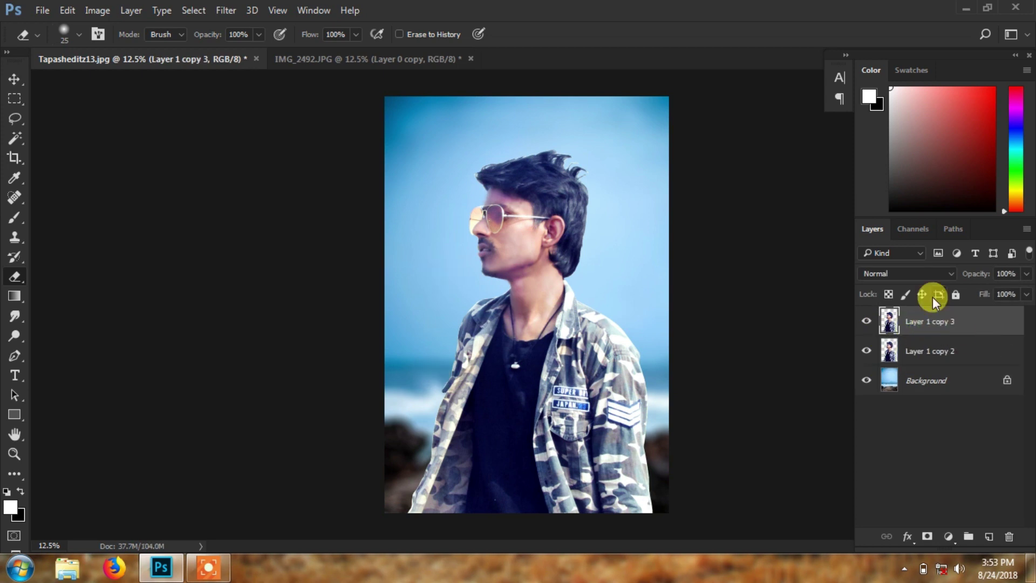
# Step: Delete Layer 1 copy 3 and duplicate the retouched portrait layer again
pyautogui.hotkey('ctrl', '+')
pyautogui.scroll(3, 636, 374)
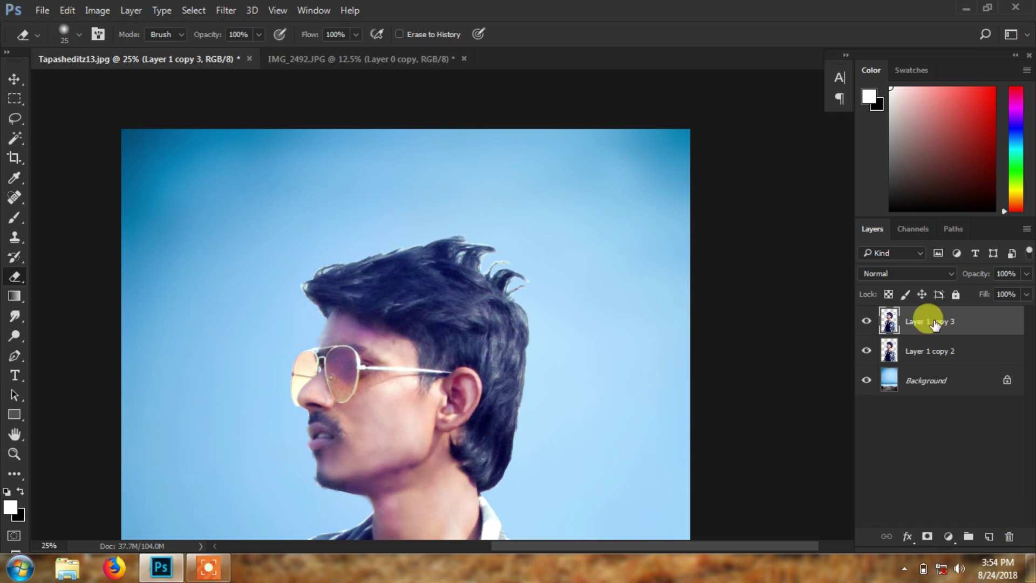
pyautogui.press('Delete')
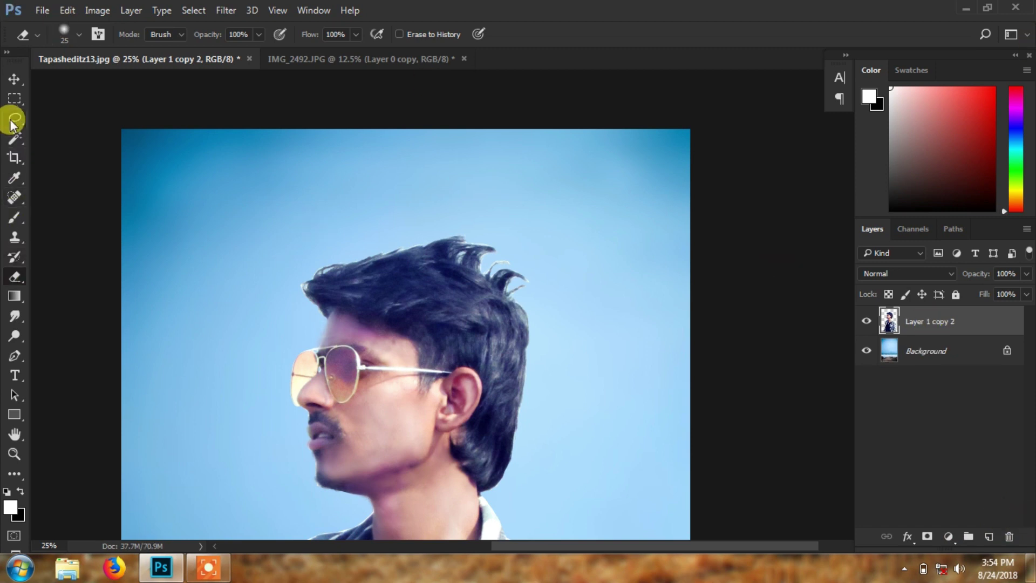
pyautogui.click(14, 119)
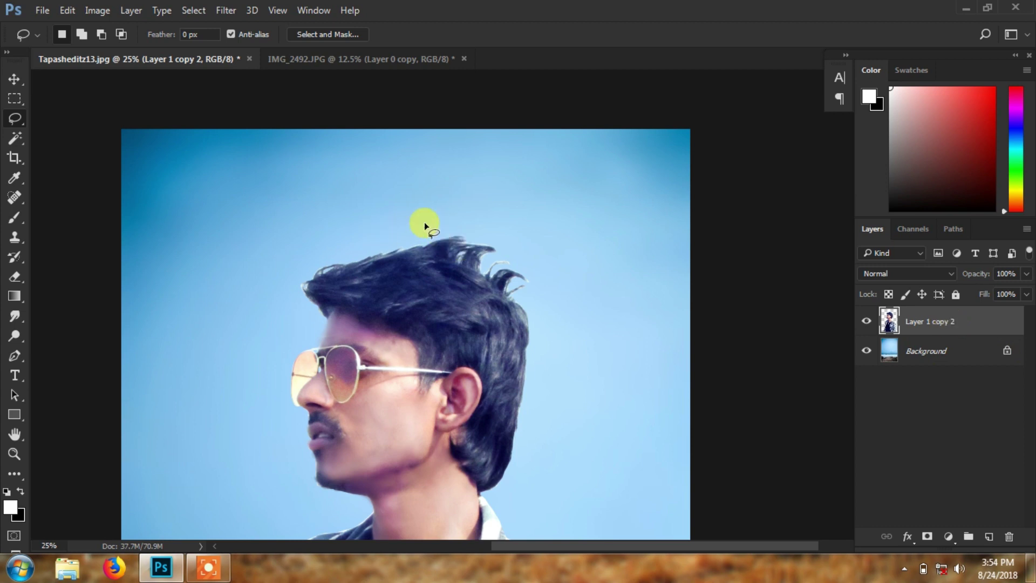
pyautogui.hotkey('ctrl', 'j')
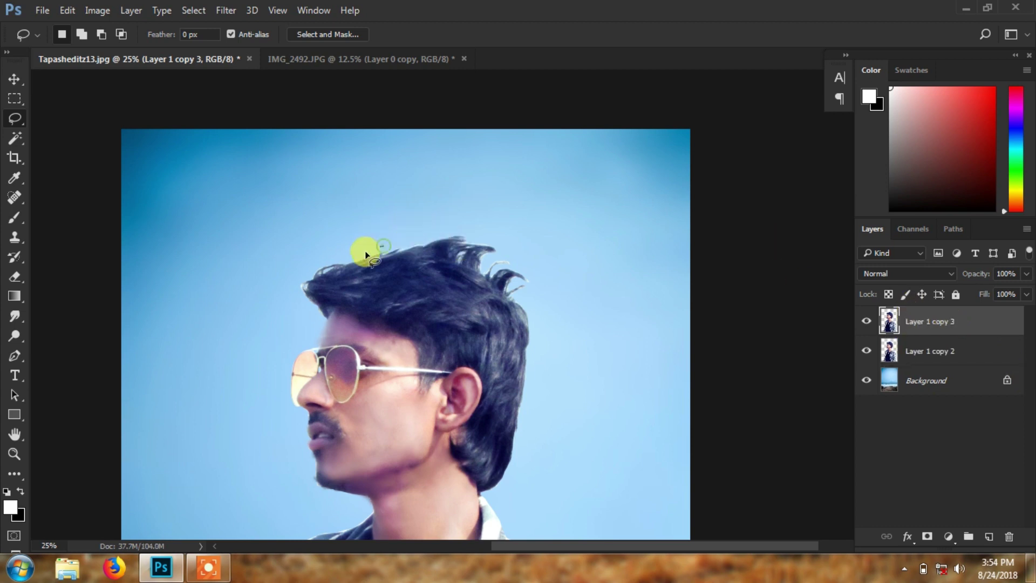
pyautogui.press('Return')
pyautogui.rightClick(15, 119)
pyautogui.click(54, 115)
# Step: Lasso-select the hair and back of the head and copy it into a new layer
pyautogui.scroll(2, 371, 382)
pyautogui.moveTo(267, 125); pyautogui.dragTo(256, 214)
pyautogui.moveTo(536, 497); pyautogui.dragTo(384, 394)
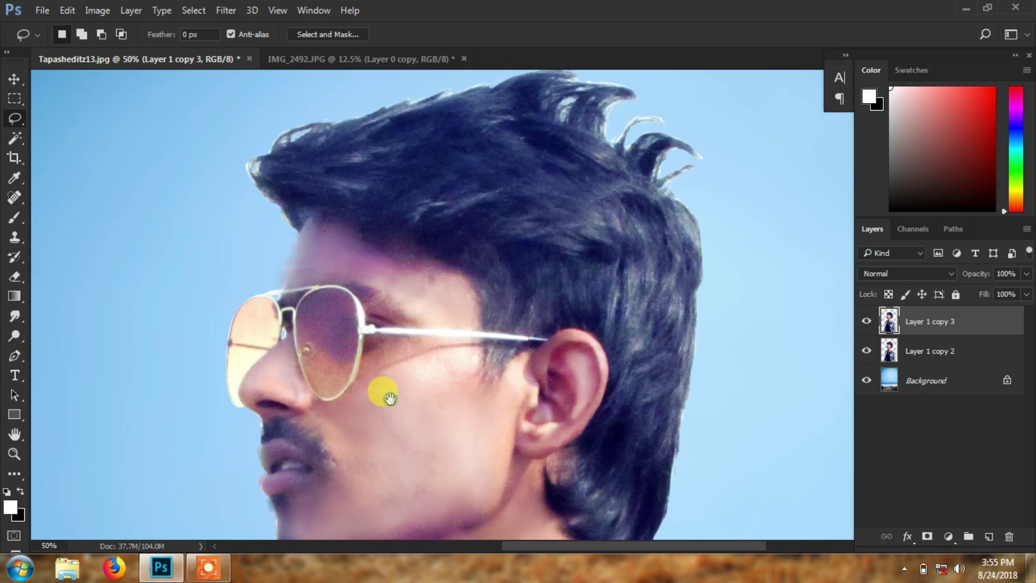
pyautogui.scroll(-1, 383, 394)
pyautogui.moveTo(342, 232); pyautogui.dragTo(351, 259)
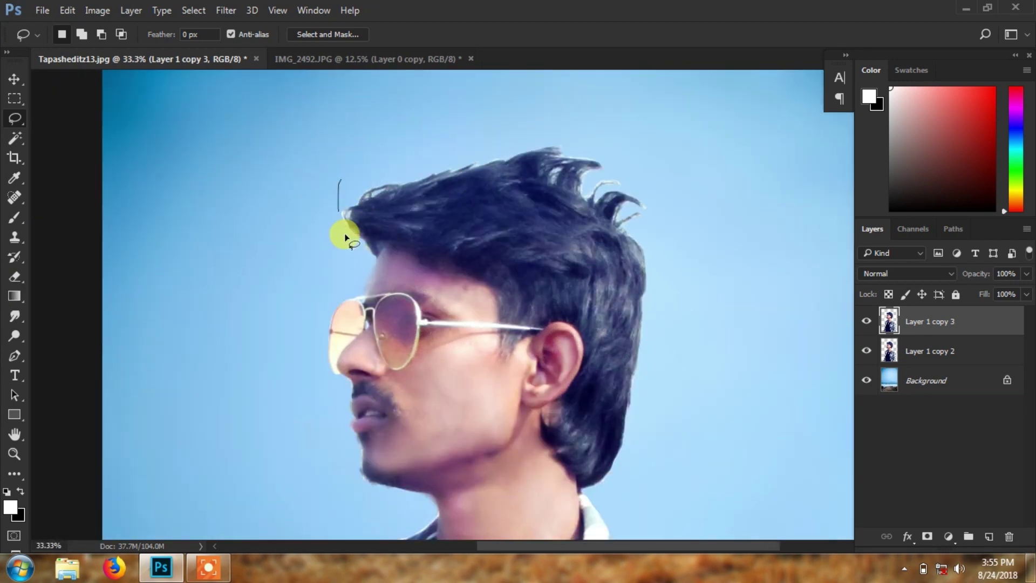
pyautogui.press('Return')
pyautogui.moveTo(390, 156); pyautogui.dragTo(433, 156)
pyautogui.moveTo(657, 323); pyautogui.dragTo(423, 185)
pyautogui.scroll(-1, 423, 185)
pyautogui.rightClick(553, 259)
pyautogui.click(667, 352)
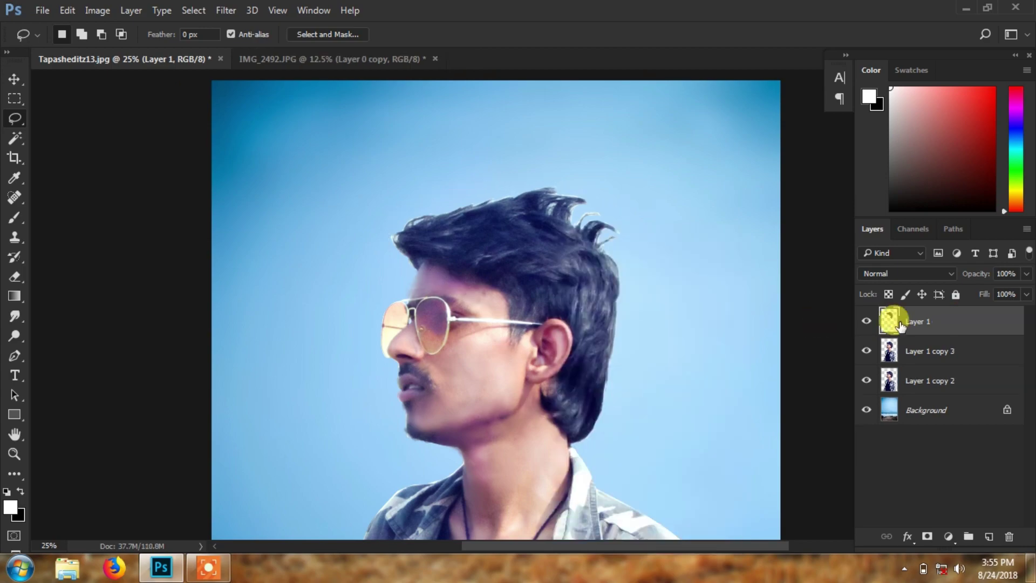
# Step: Apply a Camera Raw filter to the copied hair layer: exposure -1.05, blacks -34, clarity +48, vibrance +20, saturation -28
pyautogui.click(226, 11)
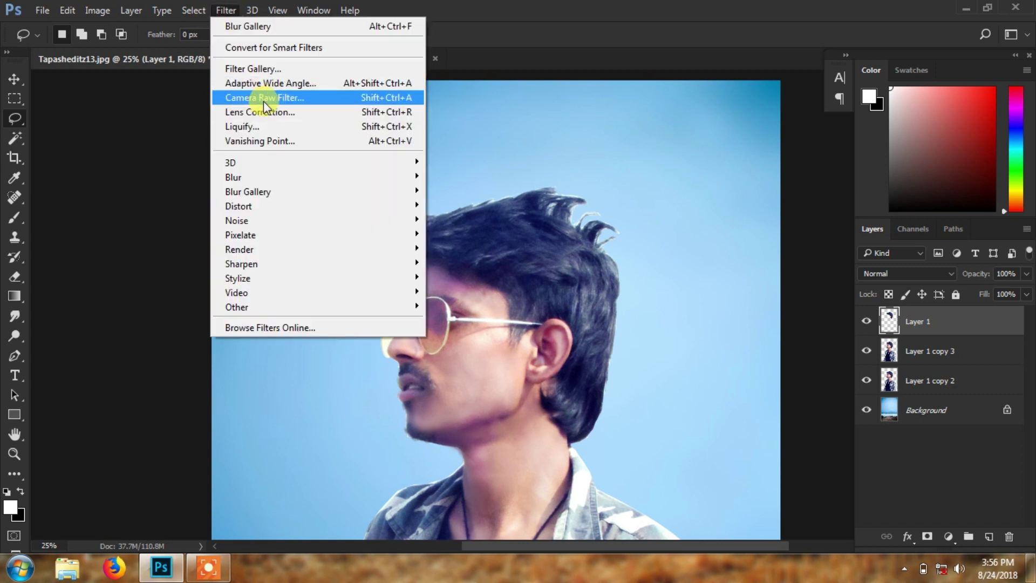
pyautogui.click(231, 100)
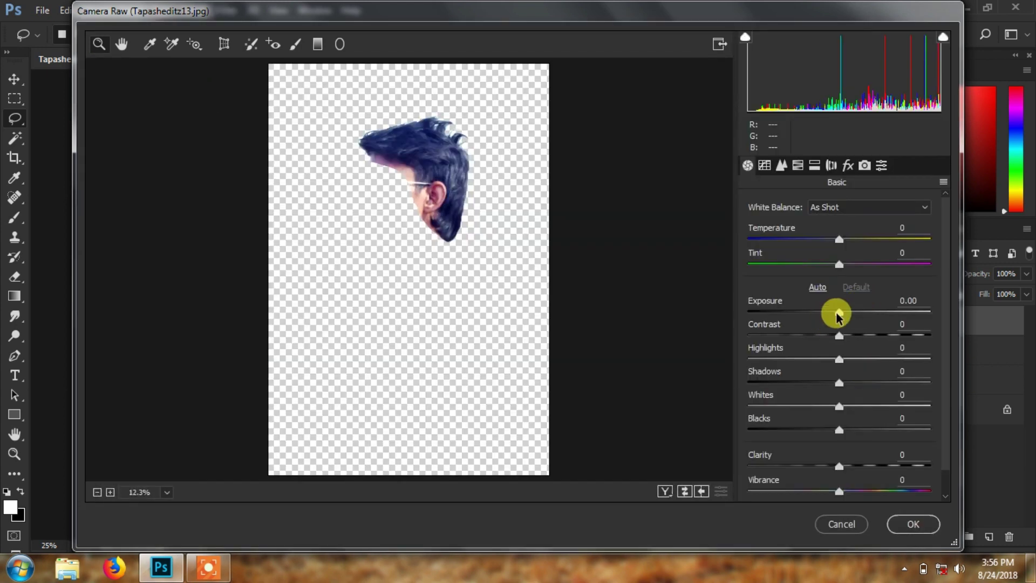
pyautogui.moveTo(839, 312); pyautogui.dragTo(820, 312)
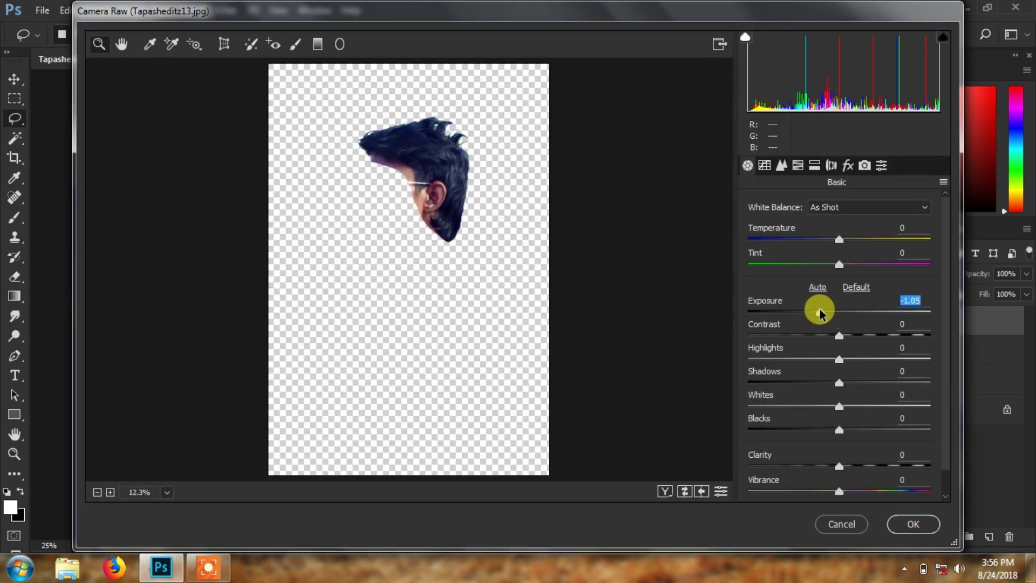
pyautogui.moveTo(839, 430); pyautogui.dragTo(808, 430)
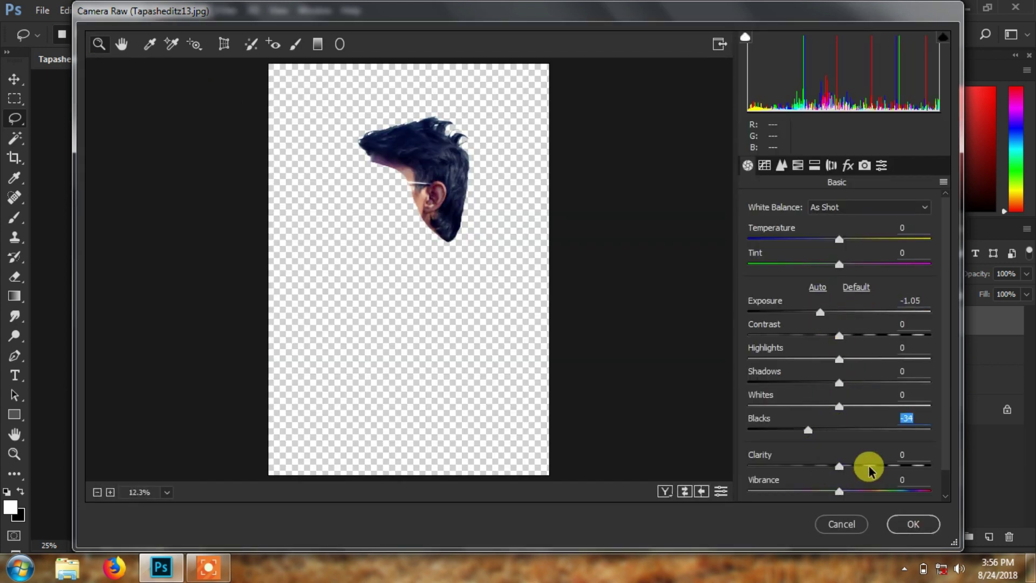
pyautogui.moveTo(839, 465); pyautogui.dragTo(866, 466)
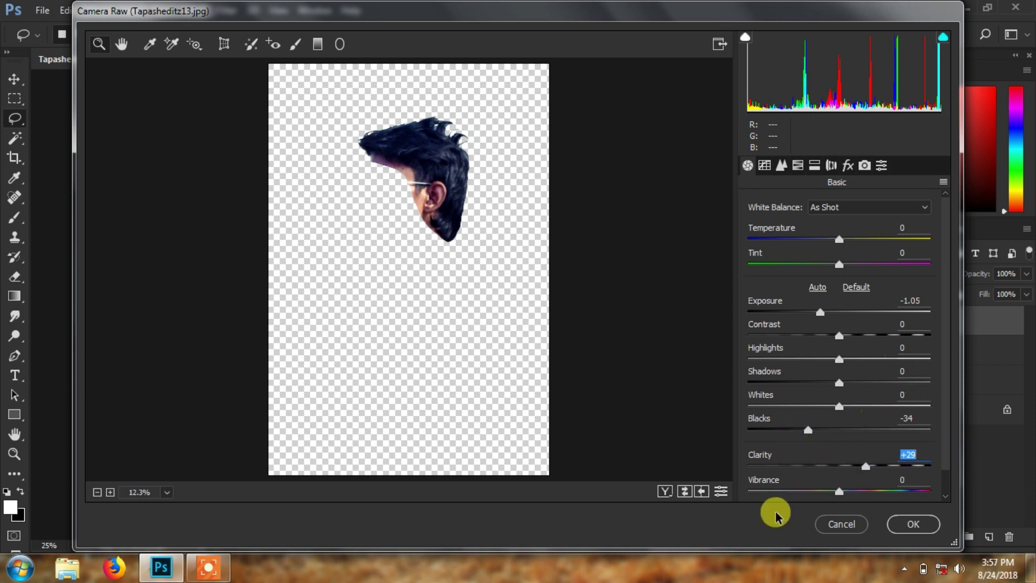
pyautogui.click(882, 466)
pyautogui.click(857, 491)
pyautogui.click(945, 495)
pyautogui.click(812, 491)
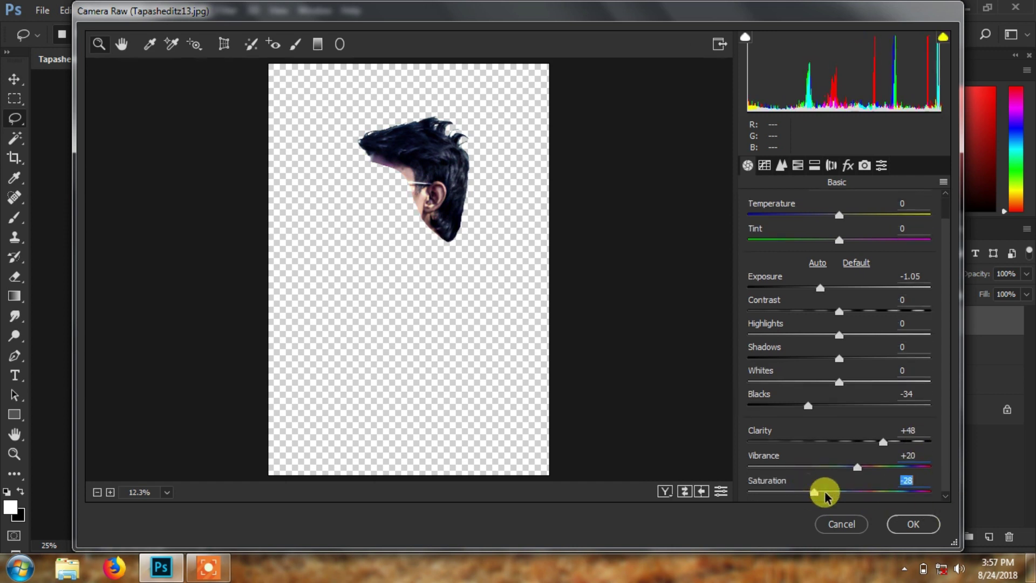
pyautogui.click(907, 523)
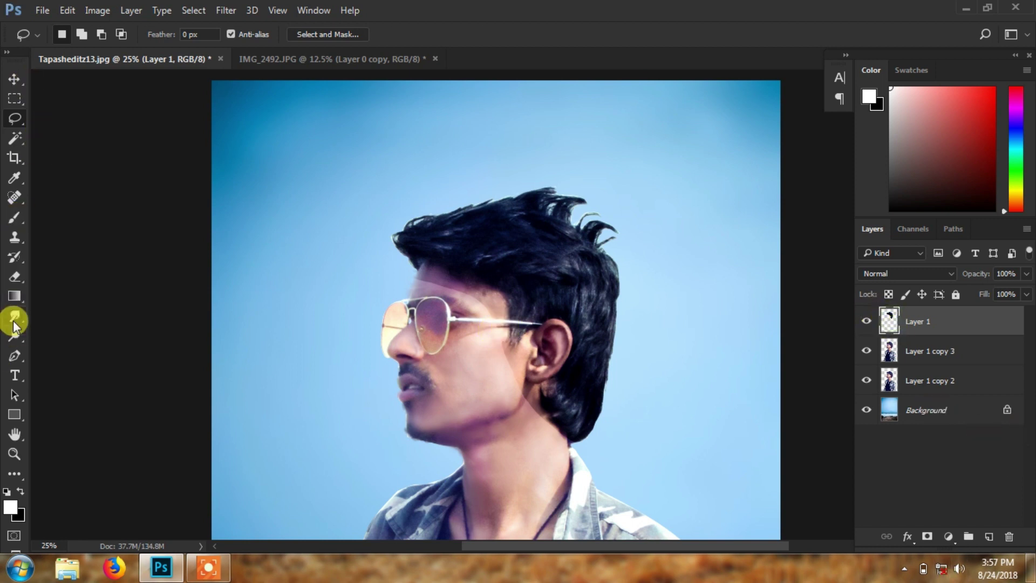
# Step: Set up a soft 60 px Eraser with lowered opacity and 79% flow
pyautogui.click(14, 276)
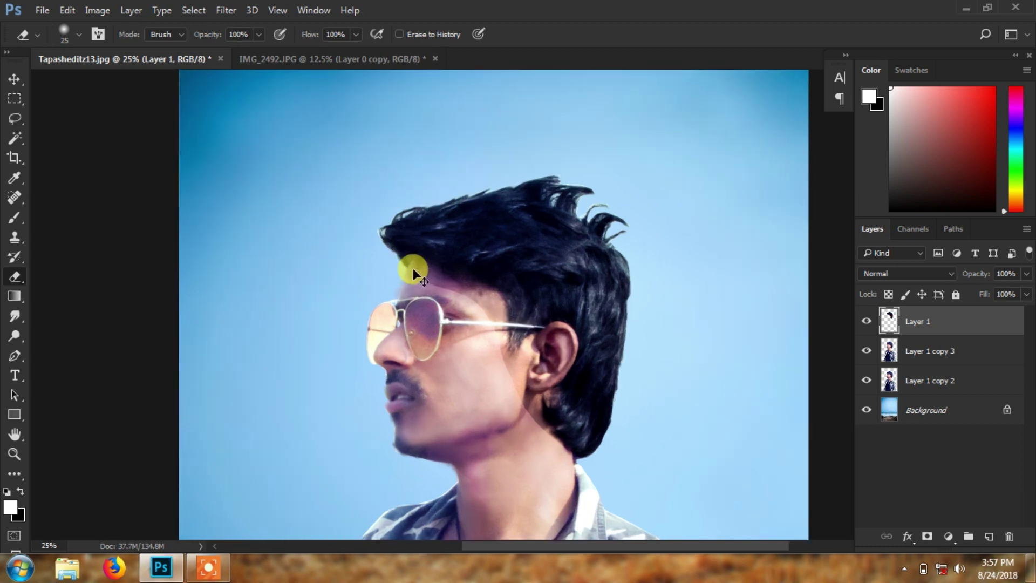
pyautogui.scroll(1, 416, 272)
pyautogui.scroll(1, 405, 264)
pyautogui.rightClick(345, 269)
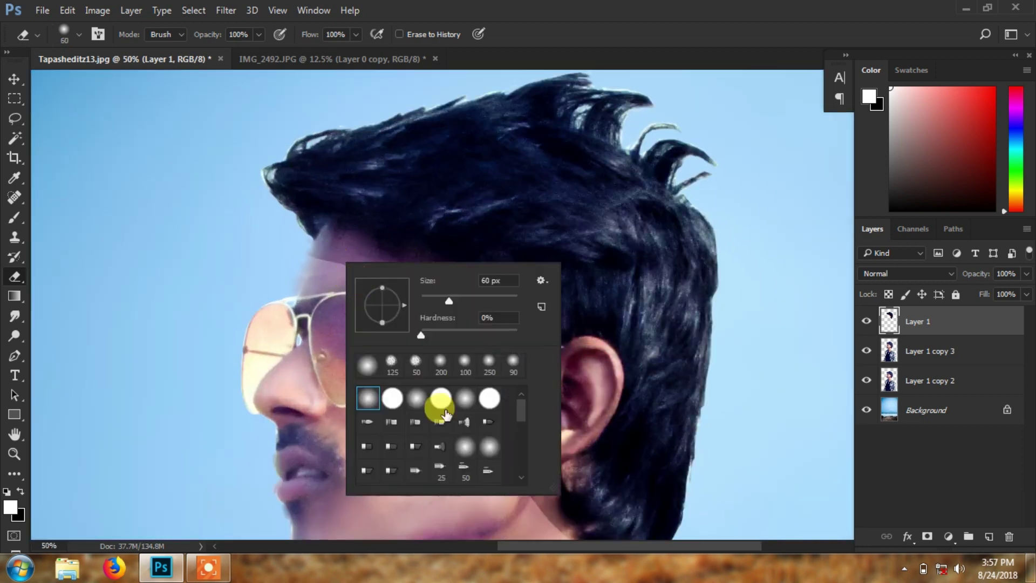
pyautogui.click(259, 34)
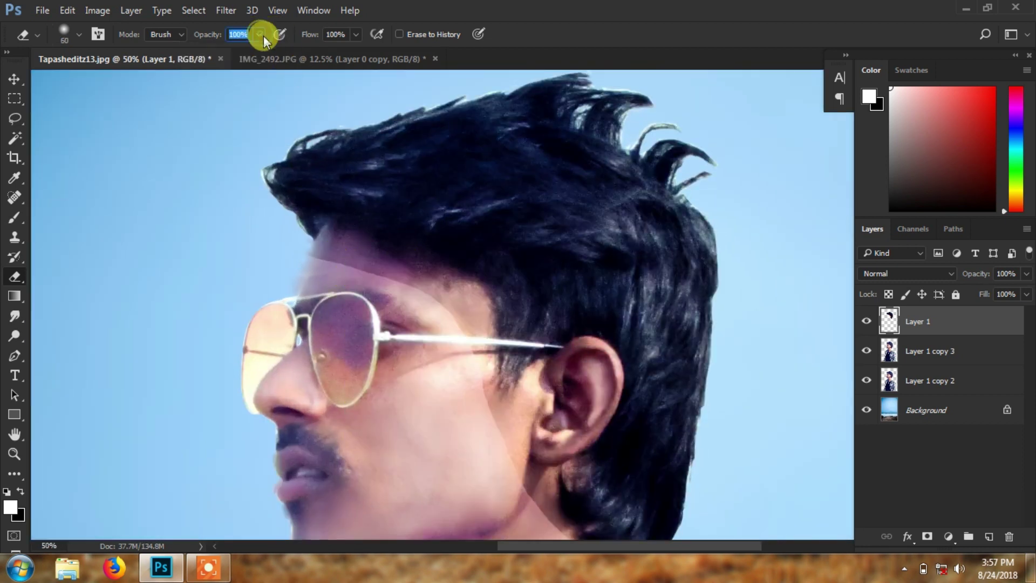
pyautogui.moveTo(253, 53); pyautogui.dragTo(254, 53)
pyautogui.click(356, 34)
pyautogui.moveTo(351, 47); pyautogui.dragTo(339, 48)
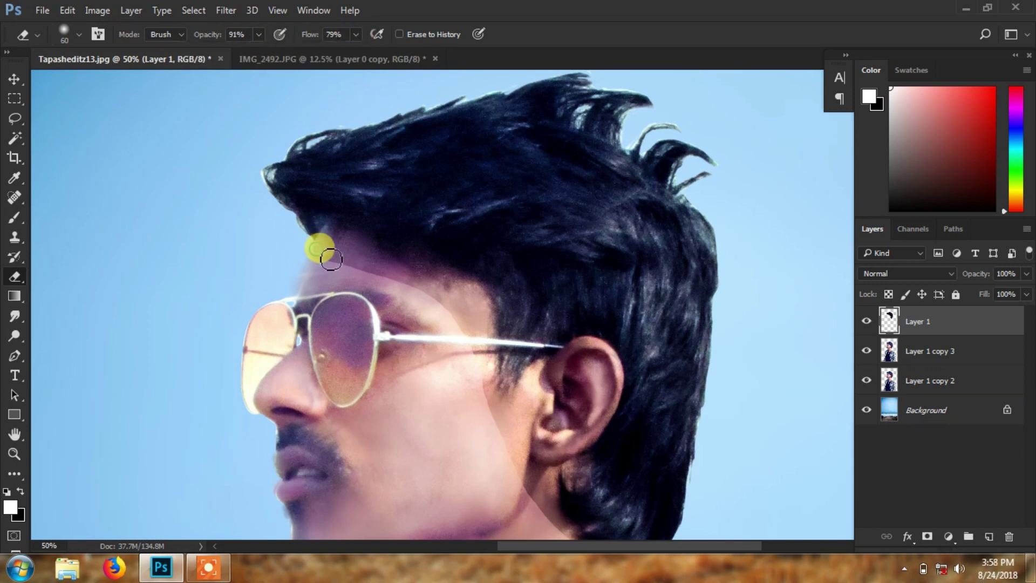
# Step: Erase the darkened overlay from the forehead, hairline and around the ear
pyautogui.moveTo(336, 244)
pyautogui.mouseDown()
pyautogui.moveTo(342, 261)
pyautogui.moveTo(400, 261)
pyautogui.moveTo(460, 300)
pyautogui.moveTo(484, 362)
pyautogui.moveTo(567, 347)
pyautogui.moveTo(538, 397)
pyautogui.mouseUp()
pyautogui.moveTo(476, 407); pyautogui.dragTo(416, 326)
pyautogui.click(259, 35)
pyautogui.click(253, 175)
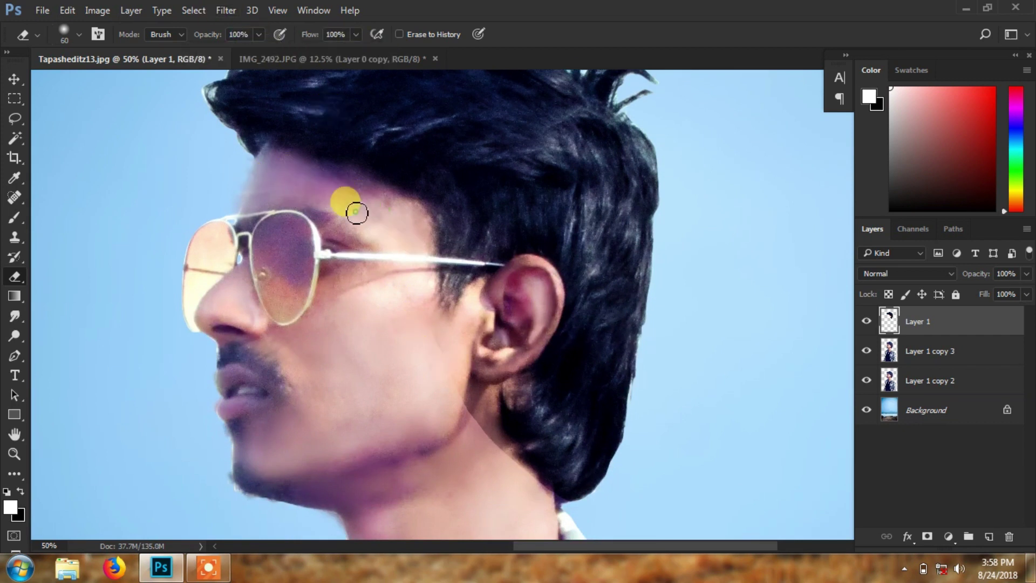
pyautogui.moveTo(485, 384)
pyautogui.mouseDown()
pyautogui.moveTo(486, 289)
pyautogui.moveTo(499, 311)
pyautogui.moveTo(528, 285)
pyautogui.moveTo(469, 365)
pyautogui.moveTo(555, 497)
pyautogui.moveTo(504, 450)
pyautogui.moveTo(540, 501)
pyautogui.mouseUp()
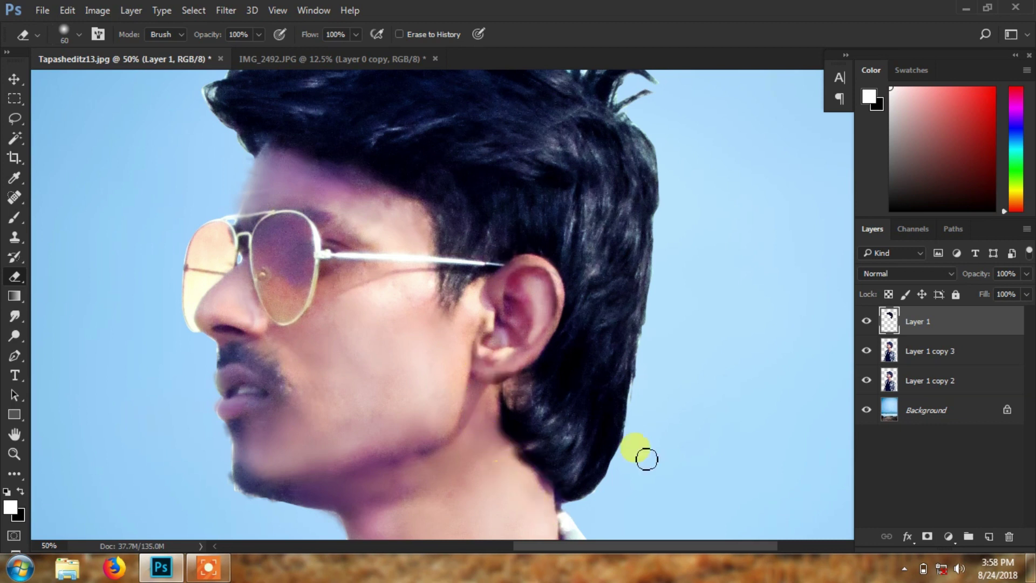
pyautogui.scroll(2, 496, 312)
pyautogui.scroll(2, 432, 358)
pyautogui.scroll(2, 335, 296)
pyautogui.moveTo(323, 315)
pyautogui.mouseDown()
pyautogui.moveTo(378, 329)
pyautogui.moveTo(273, 300)
pyautogui.moveTo(337, 284)
pyautogui.moveTo(432, 343)
pyautogui.mouseUp()
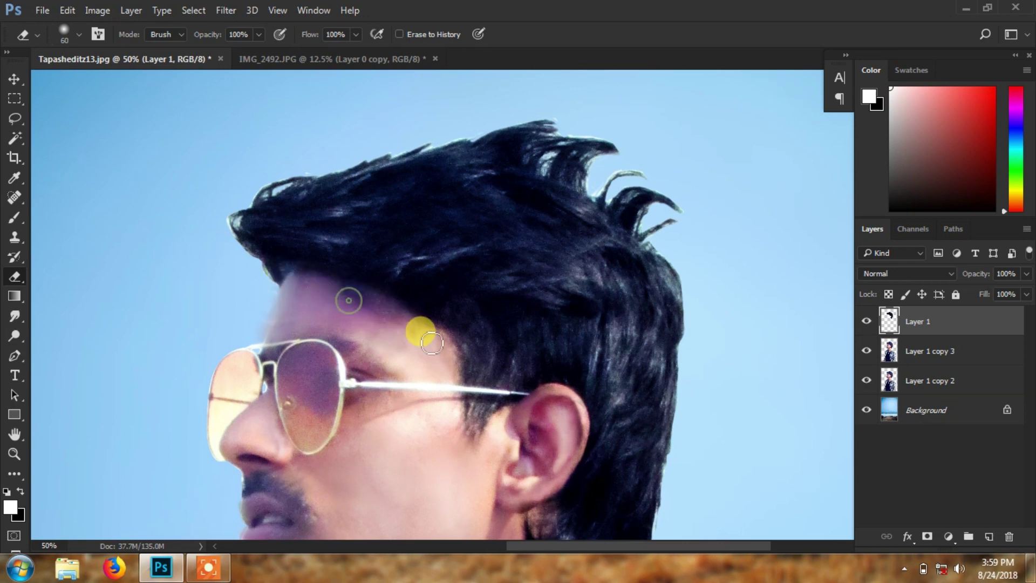
pyautogui.scroll(-2, 405, 338)
pyautogui.scroll(2, 463, 313)
# Step: Merge the hair layer down, then merge both portrait copies into one layer
pyautogui.rightClick(944, 321)
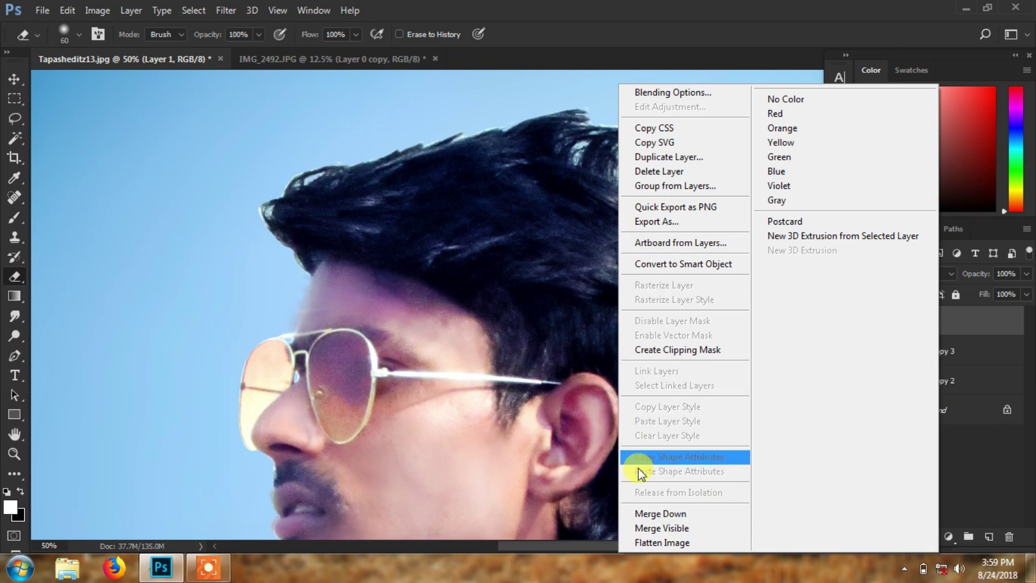
pyautogui.click(663, 514)
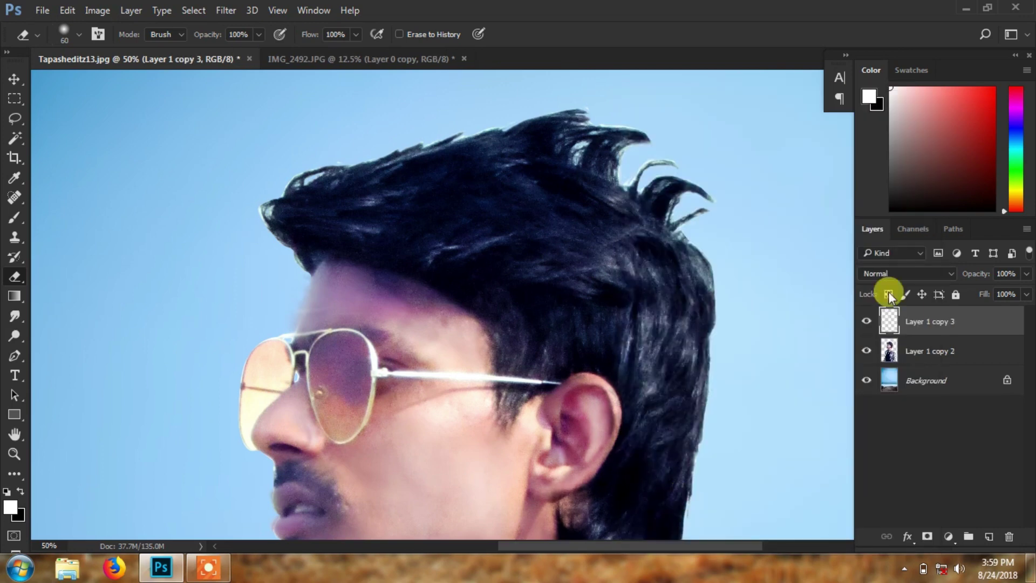
pyautogui.keyDown('ctrl'); pyautogui.click(914, 352); pyautogui.keyUp('ctrl')
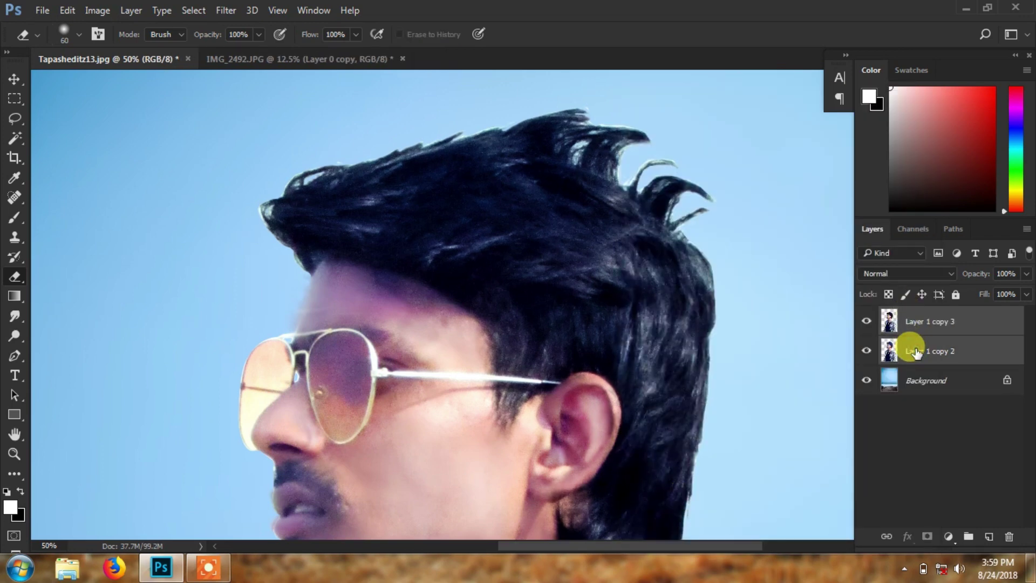
pyautogui.rightClick(914, 352)
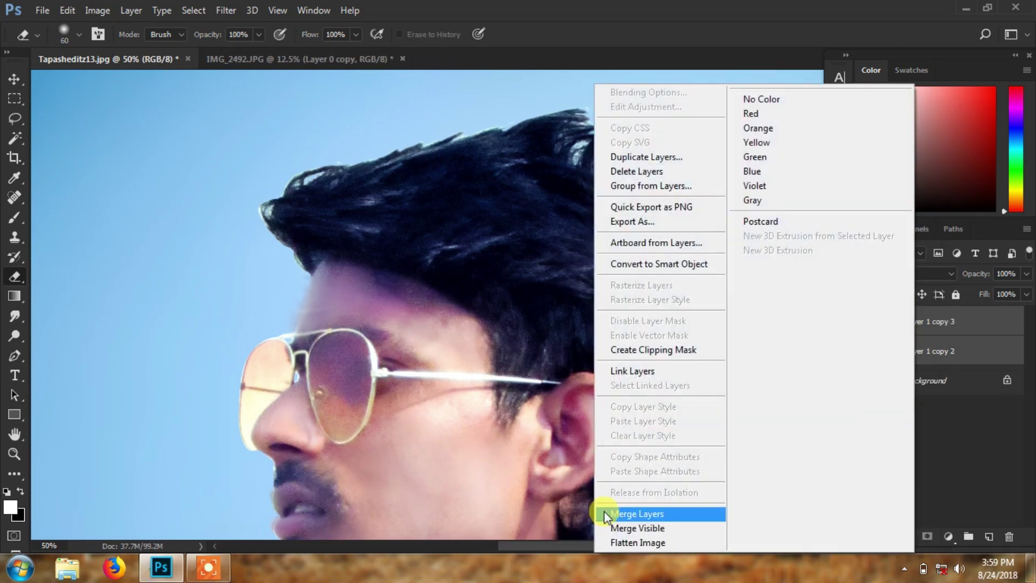
pyautogui.click(647, 513)
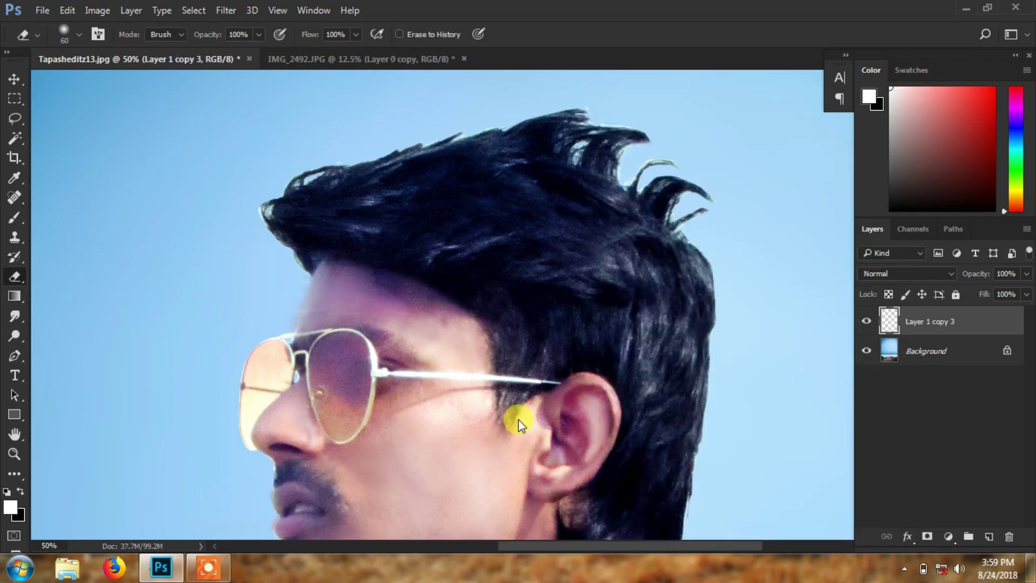
# Step: Smudge the forehead edge into the sky and smooth the cheek tones toward the nose
pyautogui.click(15, 316)
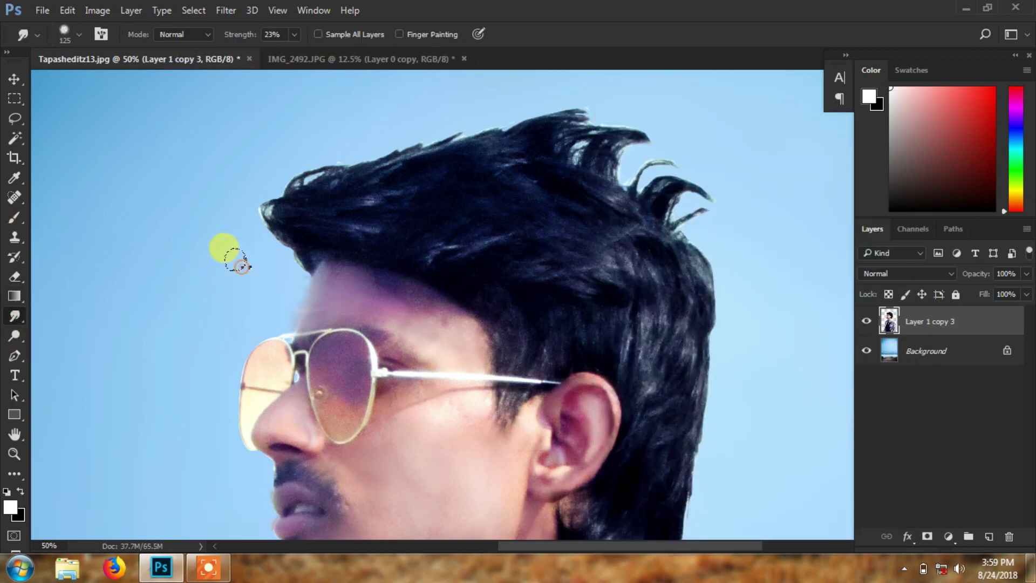
pyautogui.rightClick(412, 297)
pyautogui.click(345, 266)
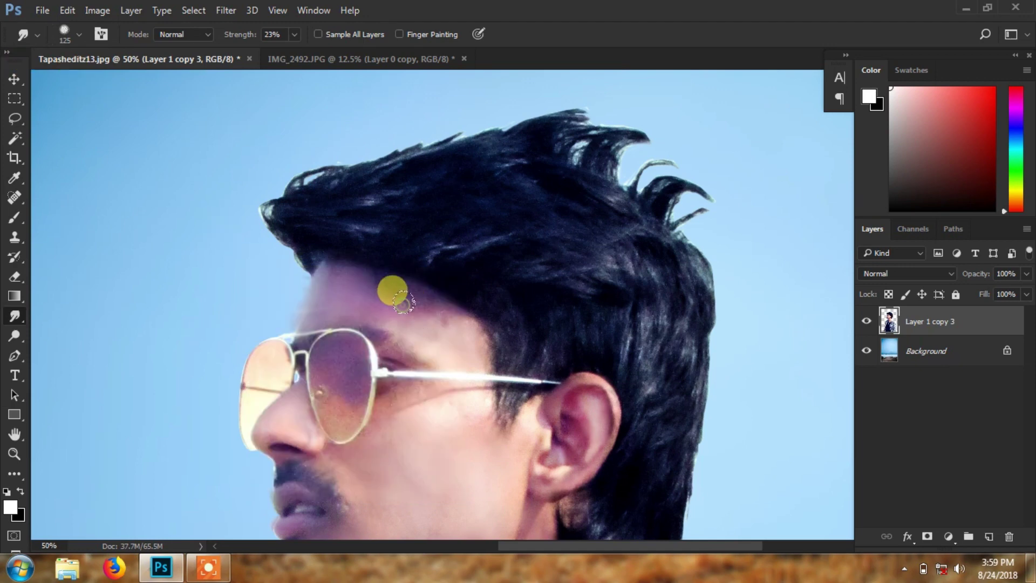
pyautogui.moveTo(299, 294); pyautogui.dragTo(329, 298)
pyautogui.moveTo(483, 442)
pyautogui.mouseDown()
pyautogui.moveTo(405, 342)
pyautogui.moveTo(439, 351)
pyautogui.moveTo(405, 435)
pyautogui.moveTo(335, 456)
pyautogui.mouseUp()
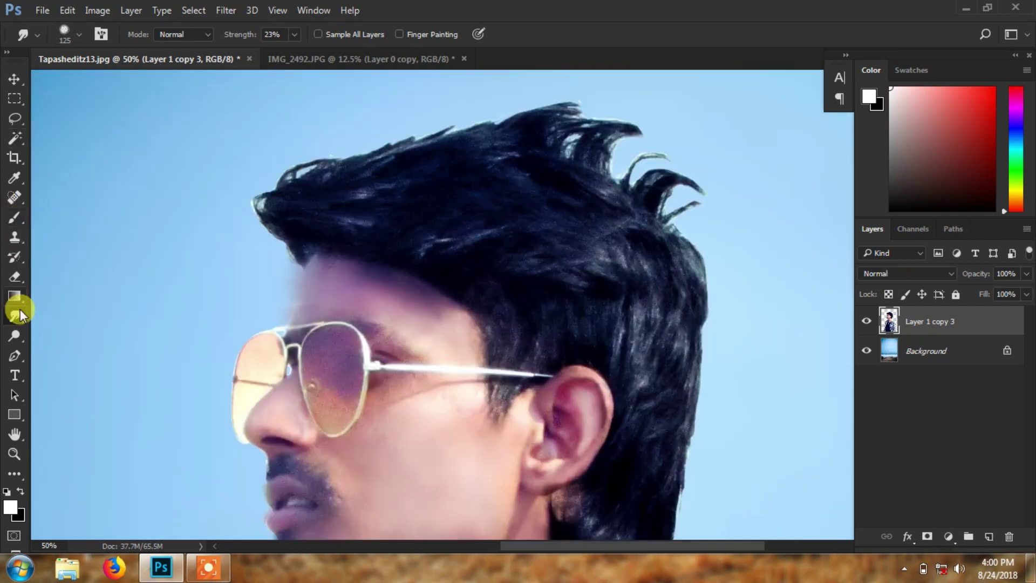
# Step: Erase the purple smear along the hair edge and neck, then rename the merged layer
pyautogui.press('e')
pyautogui.scroll(3, 172, 281)
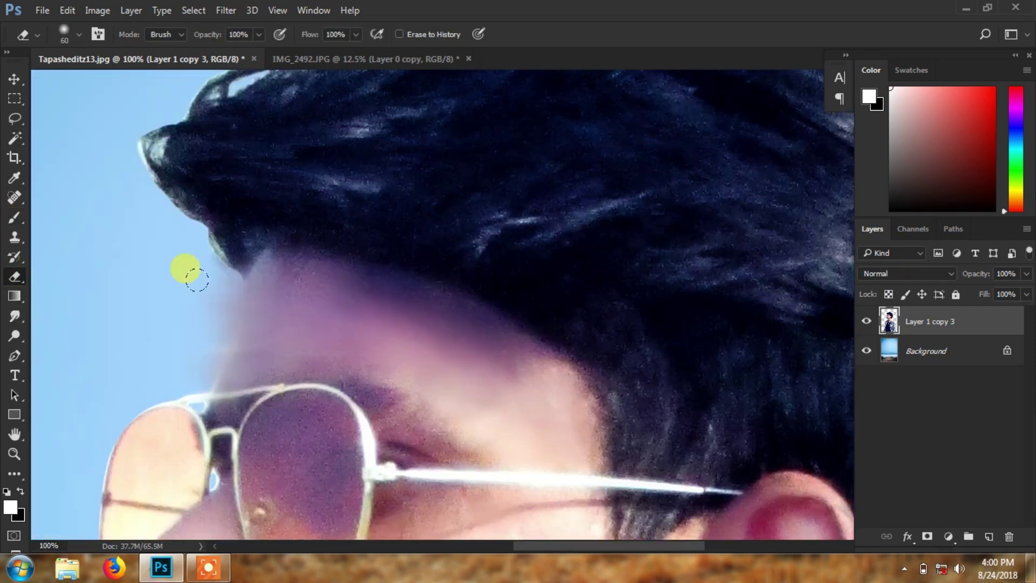
pyautogui.moveTo(197, 279); pyautogui.dragTo(211, 275)
pyautogui.moveTo(194, 324); pyautogui.dragTo(207, 257)
pyautogui.moveTo(188, 314); pyautogui.dragTo(182, 357)
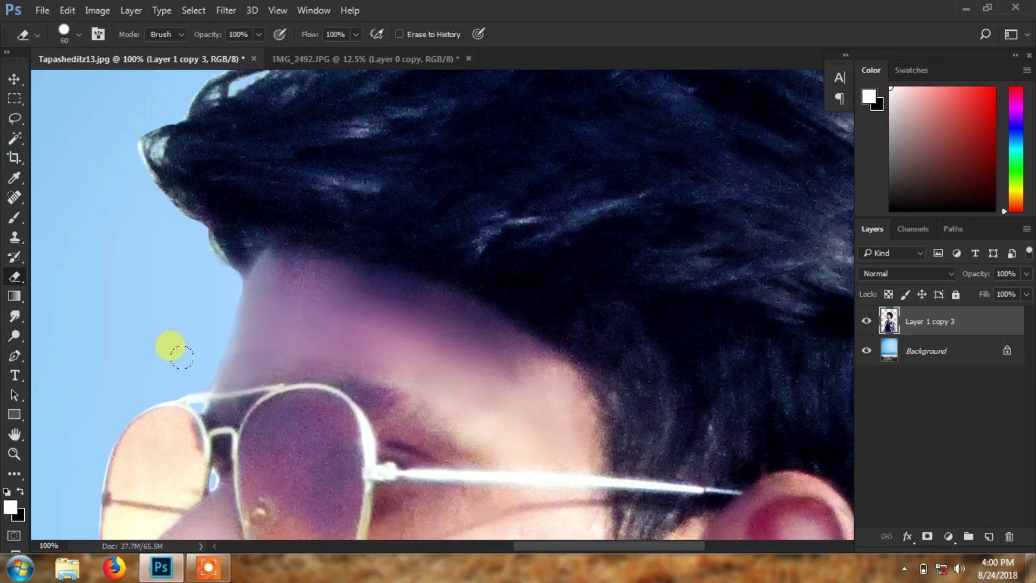
pyautogui.hotkey('ctrl', '-')
pyautogui.hotkey('ctrl', '-')
pyautogui.hotkey('ctrl', '-')
pyautogui.doubleClick(912, 321)
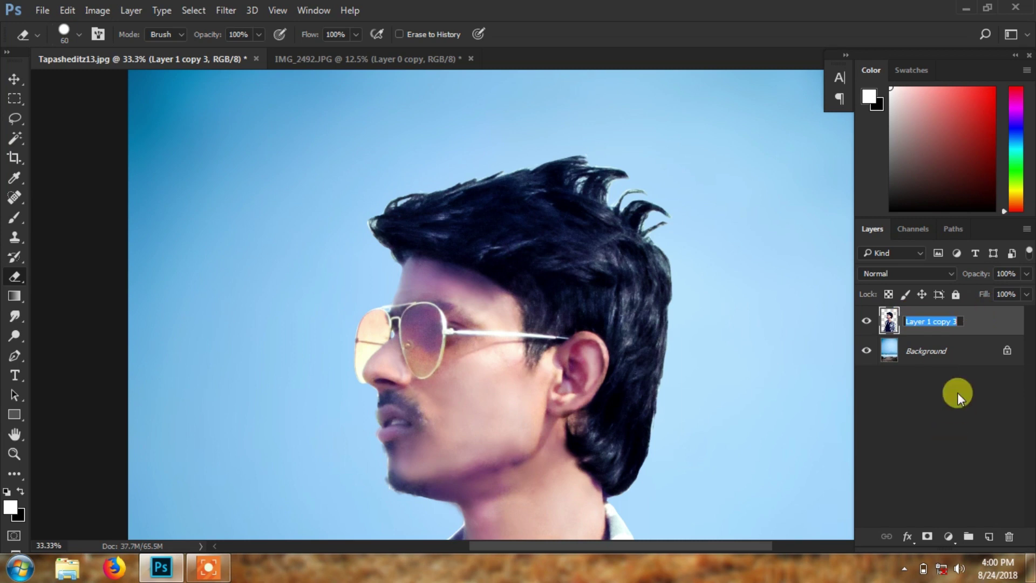
pyautogui.press('Return')
# Step: Duplicate the merged portrait and smudge the top hair and hairline at 76% strength
pyautogui.hotkey('ctrl', 'j')
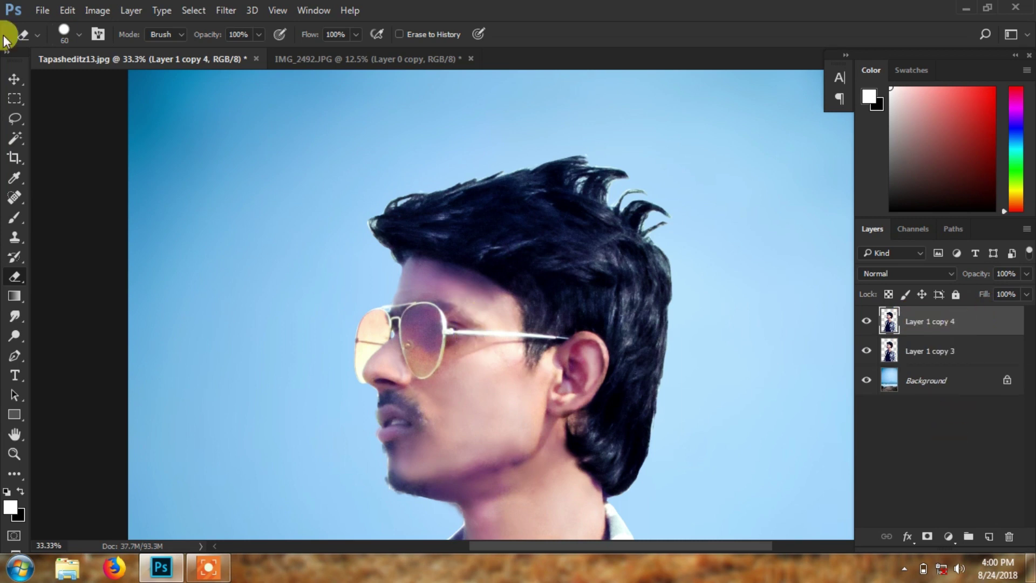
pyautogui.click(15, 315)
pyautogui.rightClick(485, 465)
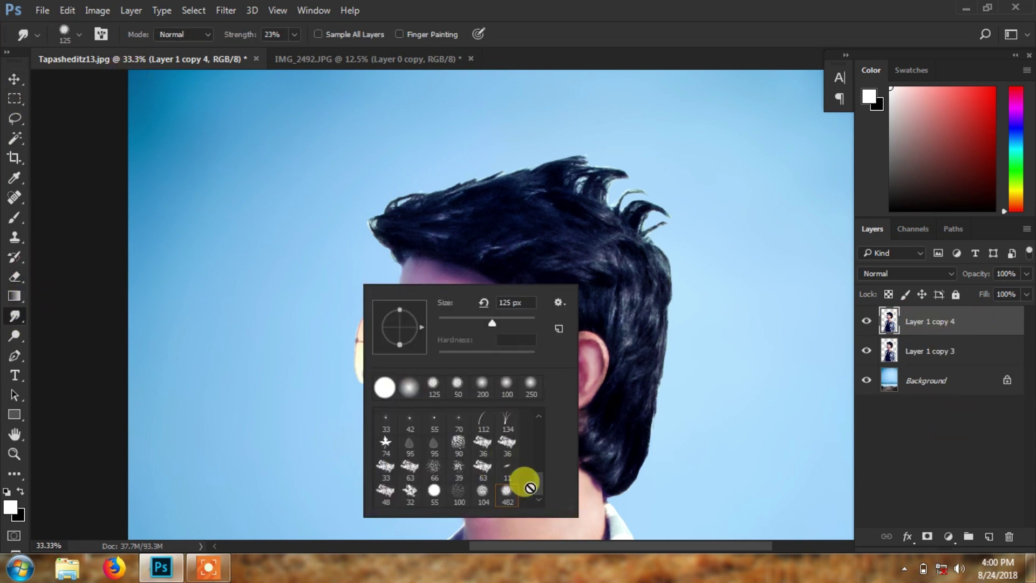
pyautogui.scroll(3, 538, 475)
pyautogui.scroll(3, 539, 461)
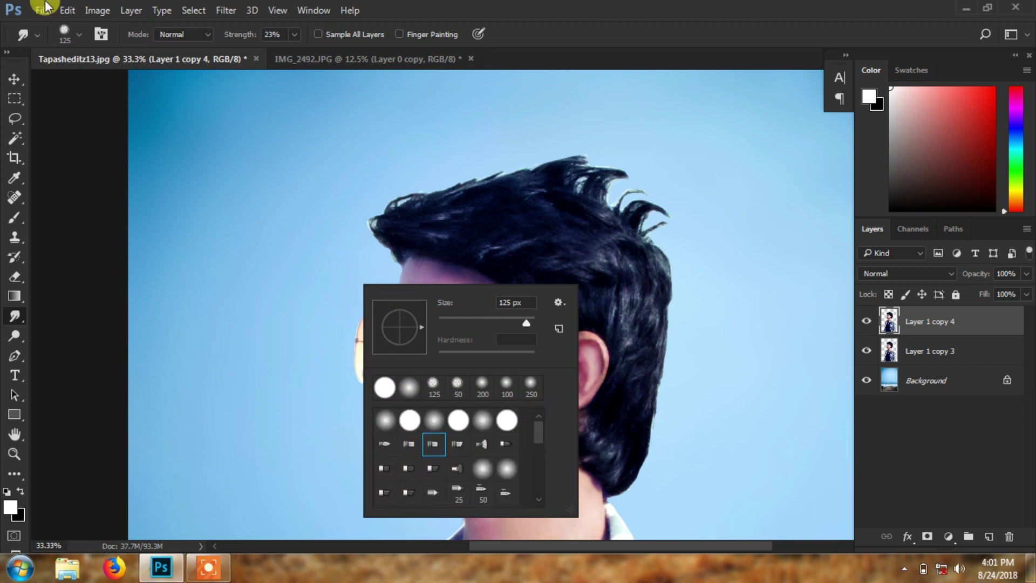
pyautogui.click(98, 41)
pyautogui.click(293, 34)
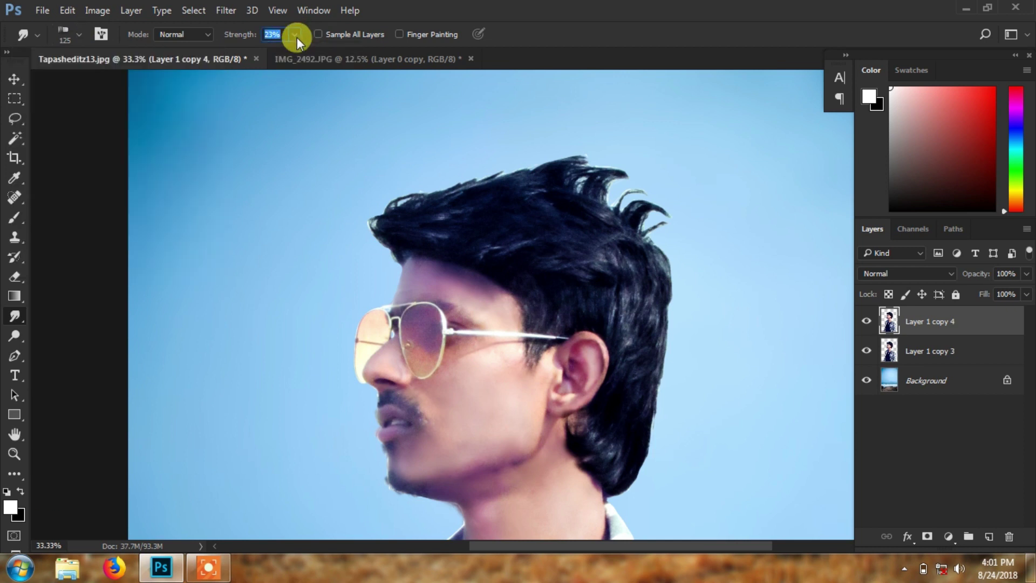
pyautogui.moveTo(297, 37); pyautogui.dragTo(331, 53)
pyautogui.moveTo(424, 225)
pyautogui.mouseDown()
pyautogui.moveTo(462, 248)
pyautogui.moveTo(326, 266)
pyautogui.moveTo(443, 257)
pyautogui.mouseUp()
pyautogui.moveTo(361, 251)
pyautogui.mouseDown()
pyautogui.moveTo(470, 278)
pyautogui.moveTo(447, 248)
pyautogui.moveTo(475, 317)
pyautogui.moveTo(365, 273)
pyautogui.moveTo(539, 319)
pyautogui.moveTo(572, 316)
pyautogui.mouseUp()
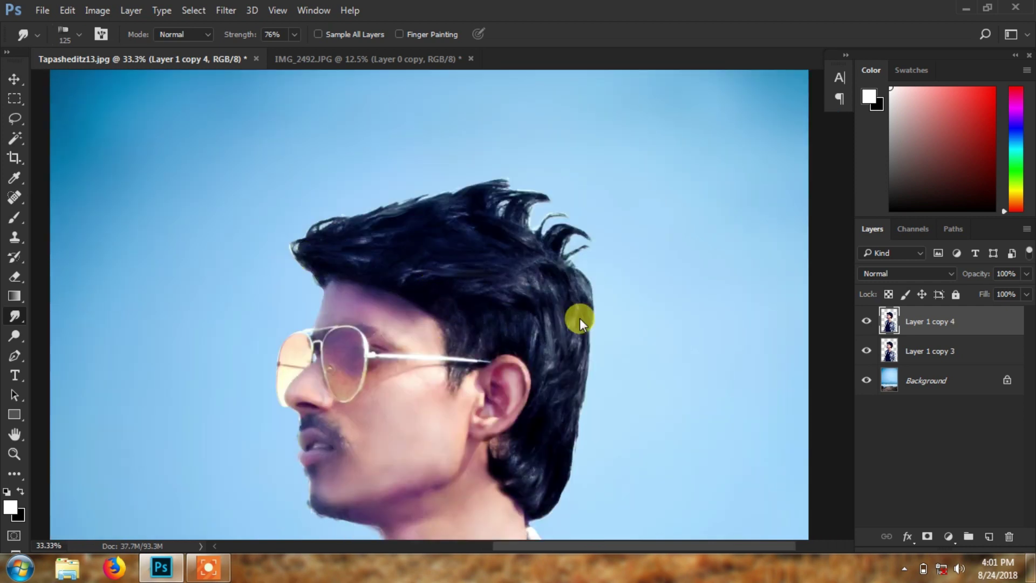
# Step: Switch brush preset, shrink it to 81 px, and smudge the back, top and right hair edges
pyautogui.rightClick(572, 316)
pyautogui.click(637, 471)
pyautogui.click(557, 326)
pyautogui.moveTo(558, 326)
pyautogui.mouseDown()
pyautogui.moveTo(556, 389)
pyautogui.moveTo(284, 69)
pyautogui.moveTo(287, 50)
pyautogui.mouseUp()
pyautogui.moveTo(451, 155); pyautogui.dragTo(465, 151)
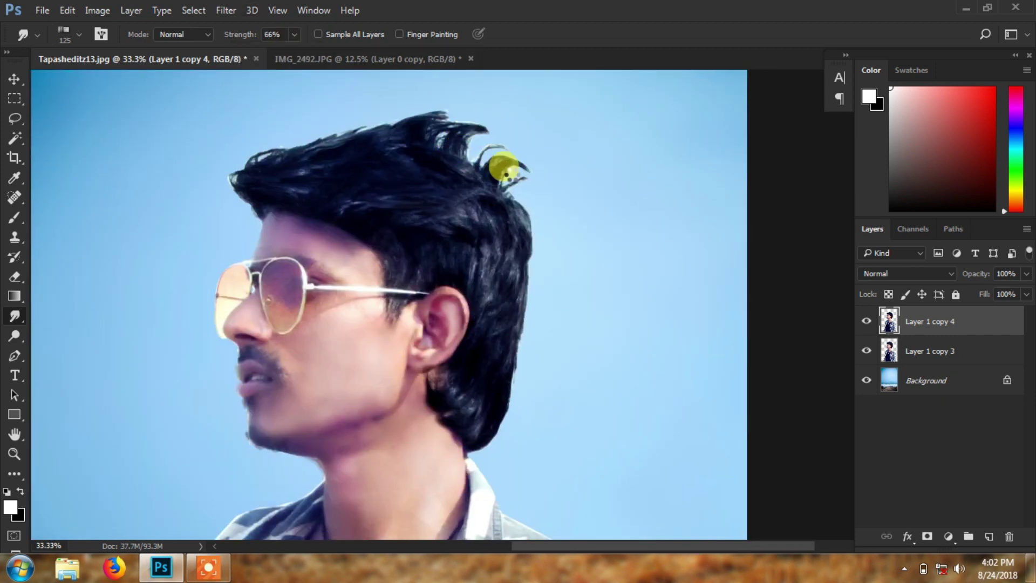
pyautogui.rightClick(496, 157)
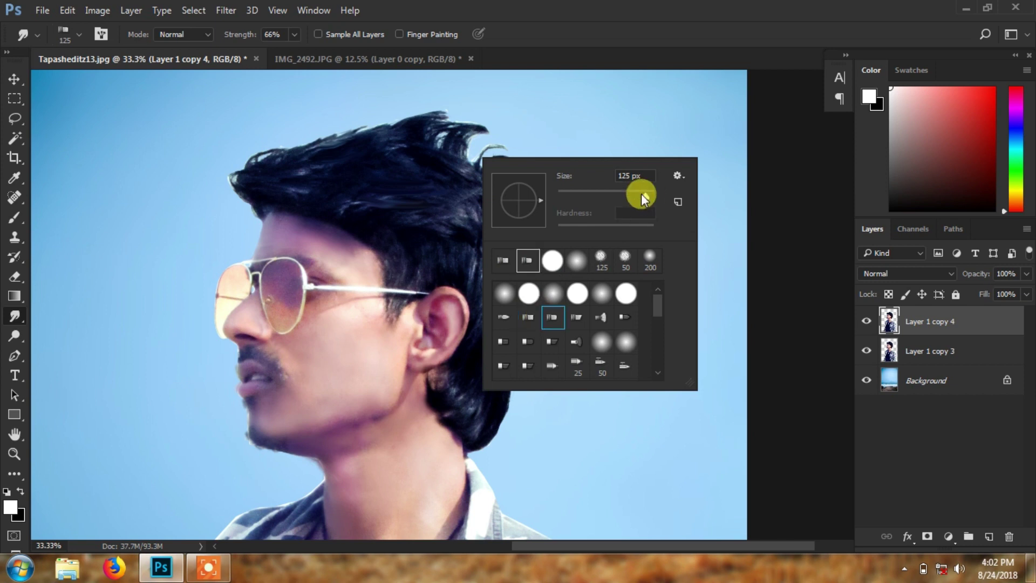
pyautogui.moveTo(641, 193); pyautogui.dragTo(629, 192)
pyautogui.moveTo(460, 168)
pyautogui.mouseDown()
pyautogui.moveTo(504, 200)
pyautogui.moveTo(480, 201)
pyautogui.mouseUp()
pyautogui.moveTo(535, 180)
pyautogui.mouseDown()
pyautogui.moveTo(513, 220)
pyautogui.moveTo(430, 224)
pyautogui.moveTo(474, 329)
pyautogui.moveTo(495, 347)
pyautogui.moveTo(480, 233)
pyautogui.moveTo(280, 139)
pyautogui.moveTo(394, 247)
pyautogui.moveTo(503, 279)
pyautogui.moveTo(477, 335)
pyautogui.moveTo(477, 238)
pyautogui.moveTo(493, 261)
pyautogui.moveTo(515, 264)
pyautogui.moveTo(494, 358)
pyautogui.mouseUp()
# Step: Merge the smudged top layer into Layer 1 copy 3, duplicate it, and open Camera Raw
pyautogui.hotkey('ctrl', '-')
pyautogui.hotkey('ctrl', '-')
pyautogui.hotkey('ctrl', '-')
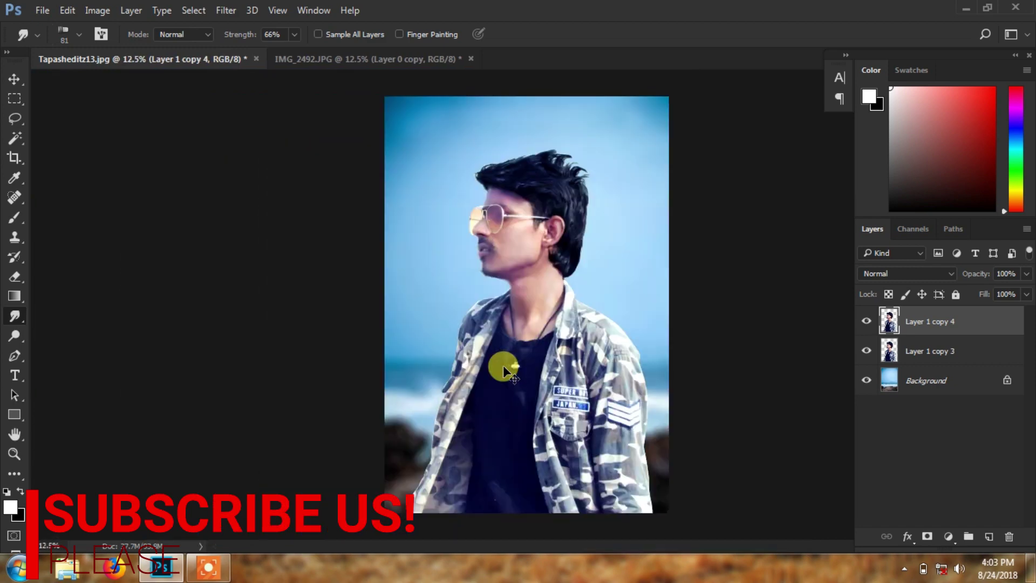
pyautogui.rightClick(934, 324)
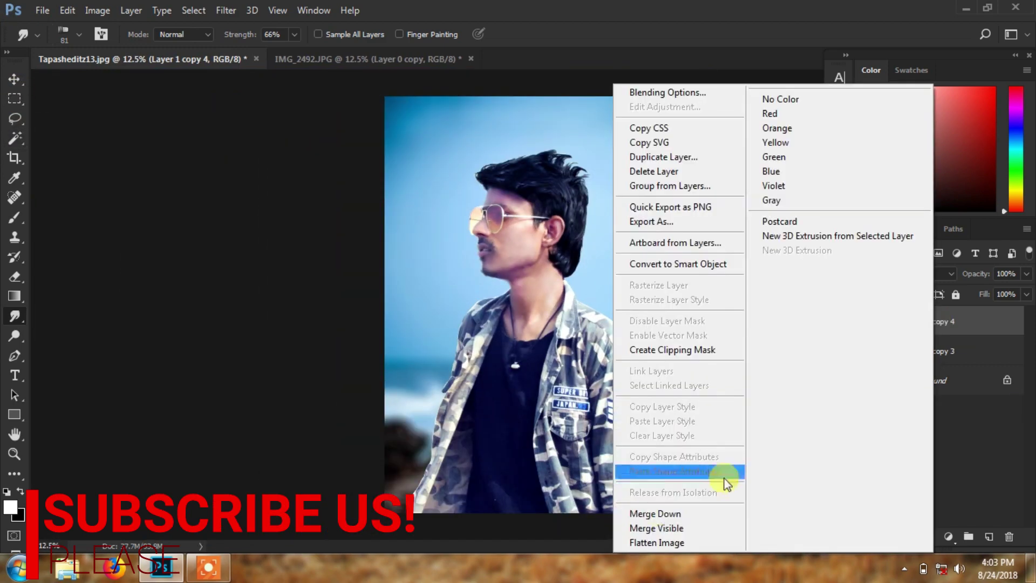
pyautogui.click(690, 513)
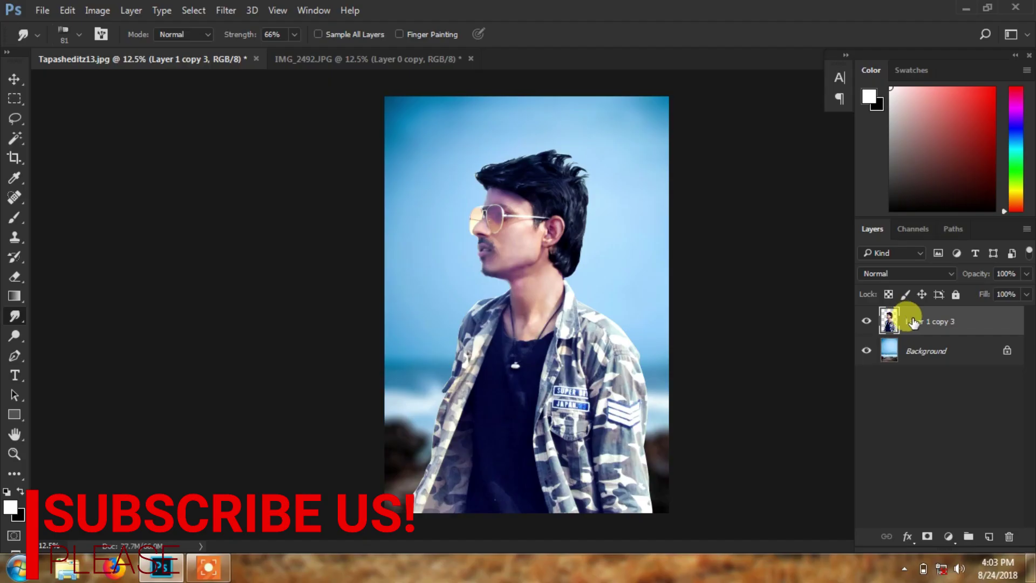
pyautogui.hotkey('ctrl', 'j')
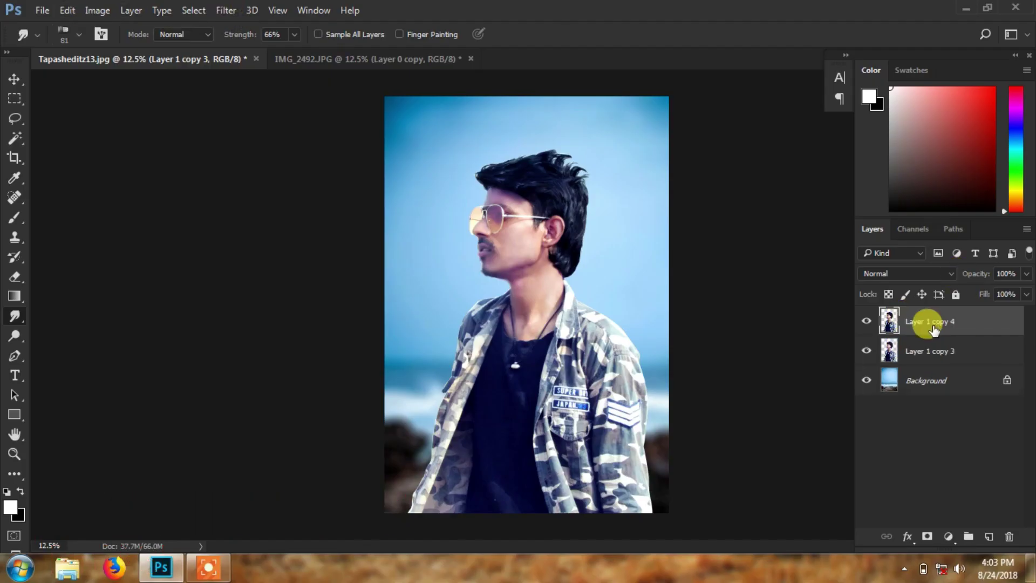
pyautogui.click(226, 11)
pyautogui.click(272, 102)
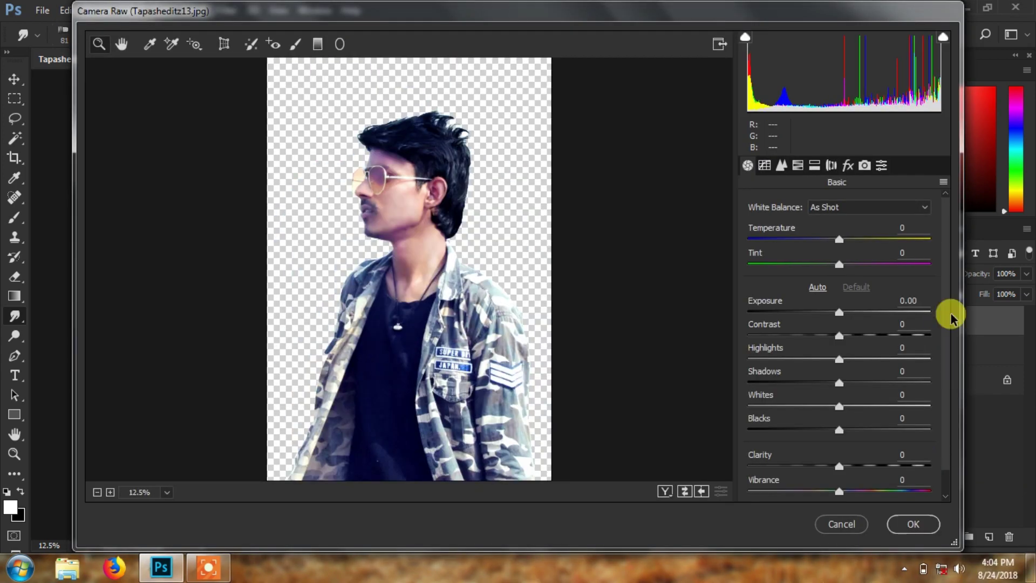
# Step: Adjust Basic tones: temperature +23, tint toward green, lifted shadows, whites +16, blacks -18
pyautogui.moveTo(839, 240)
pyautogui.mouseDown()
pyautogui.moveTo(860, 239)
pyautogui.moveTo(816, 262)
pyautogui.mouseUp()
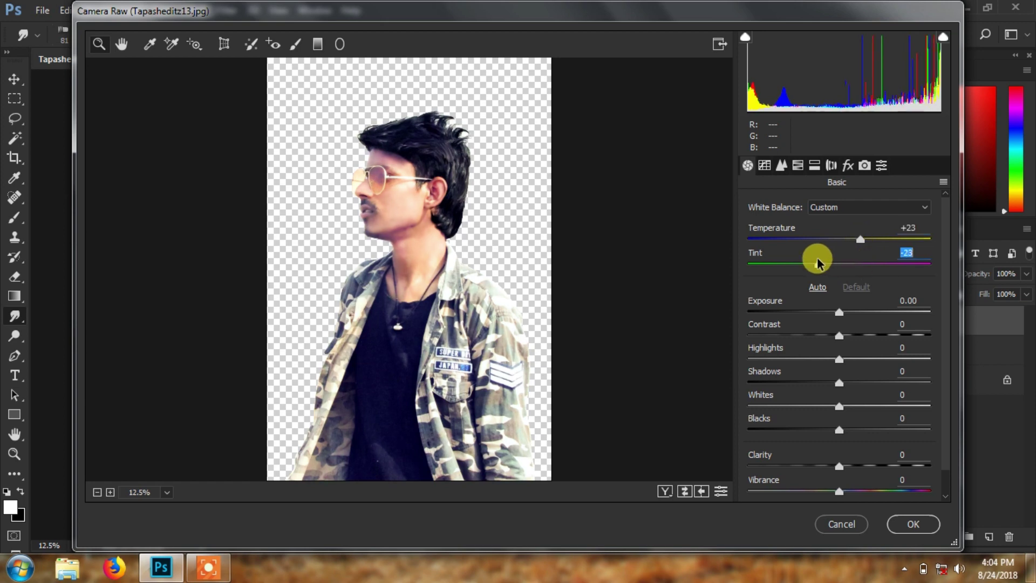
pyautogui.click(862, 239)
pyautogui.moveTo(839, 312)
pyautogui.mouseDown()
pyautogui.moveTo(845, 335)
pyautogui.moveTo(877, 359)
pyautogui.moveTo(801, 381)
pyautogui.moveTo(833, 383)
pyautogui.mouseUp()
pyautogui.moveTo(839, 405)
pyautogui.mouseDown()
pyautogui.moveTo(791, 398)
pyautogui.moveTo(851, 407)
pyautogui.mouseUp()
pyautogui.moveTo(862, 239)
pyautogui.mouseDown()
pyautogui.moveTo(843, 243)
pyautogui.moveTo(858, 239)
pyautogui.mouseUp()
pyautogui.moveTo(839, 430)
pyautogui.mouseDown()
pyautogui.moveTo(869, 426)
pyautogui.moveTo(823, 430)
pyautogui.moveTo(865, 438)
pyautogui.moveTo(855, 438)
pyautogui.moveTo(867, 464)
pyautogui.moveTo(822, 489)
pyautogui.moveTo(873, 489)
pyautogui.mouseUp()
pyautogui.click(946, 494)
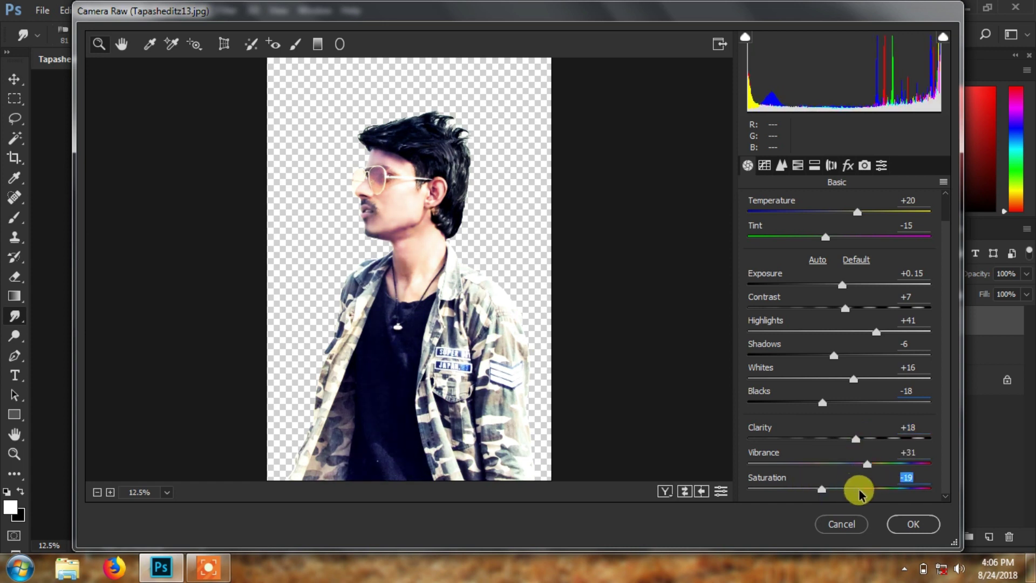
pyautogui.scroll(1, 860, 237)
pyautogui.moveTo(861, 226); pyautogui.dragTo(854, 236)
pyautogui.scroll(-1, 939, 377)
pyautogui.moveTo(860, 489)
pyautogui.mouseDown()
pyautogui.moveTo(844, 485)
pyautogui.moveTo(861, 464)
pyautogui.mouseUp()
# Step: Add luminance noise reduction and shift HSL hues: Reds -37, Greens -100, Aquas +100, Oranges, Blues, Purples
pyautogui.click(785, 354)
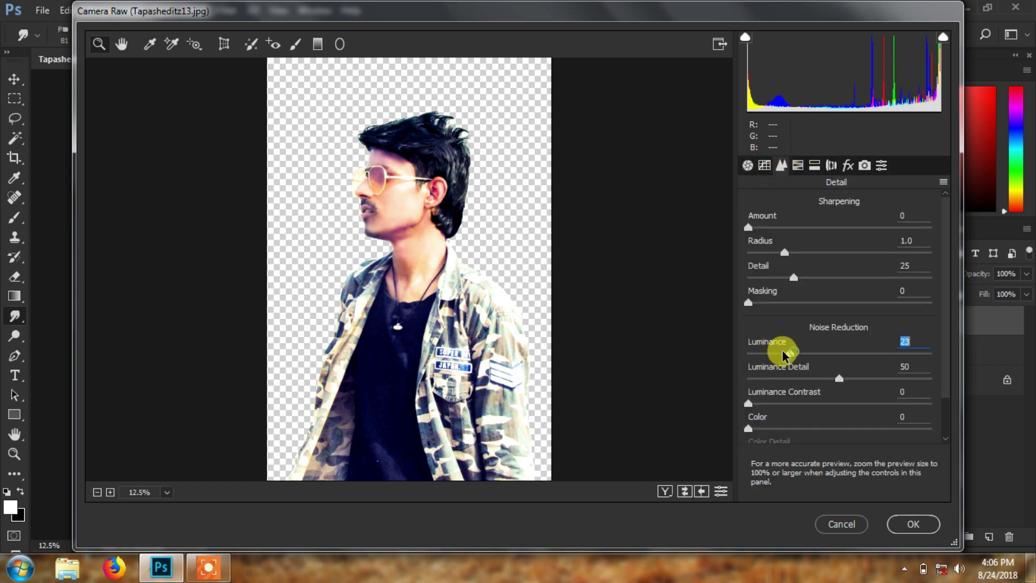
pyautogui.click(798, 165)
pyautogui.moveTo(843, 309)
pyautogui.mouseDown()
pyautogui.moveTo(817, 308)
pyautogui.moveTo(876, 336)
pyautogui.moveTo(691, 342)
pyautogui.mouseUp()
pyautogui.moveTo(875, 334); pyautogui.dragTo(843, 338)
pyautogui.moveTo(843, 283)
pyautogui.mouseDown()
pyautogui.moveTo(810, 283)
pyautogui.moveTo(853, 308)
pyautogui.mouseUp()
pyautogui.moveTo(839, 386)
pyautogui.mouseDown()
pyautogui.moveTo(758, 404)
pyautogui.moveTo(936, 384)
pyautogui.mouseUp()
pyautogui.moveTo(844, 409)
pyautogui.mouseDown()
pyautogui.moveTo(880, 409)
pyautogui.moveTo(788, 434)
pyautogui.mouseUp()
# Step: Set saturation Reds -31, Yellows +66, Greens -100, Aquas up, add grain, and apply
pyautogui.click(819, 232)
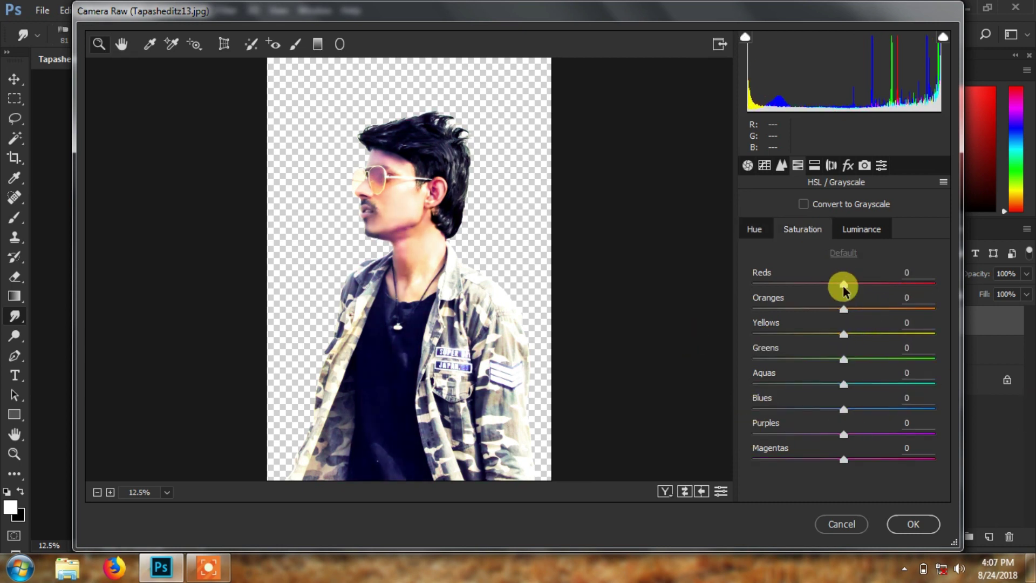
pyautogui.moveTo(844, 284); pyautogui.dragTo(816, 285)
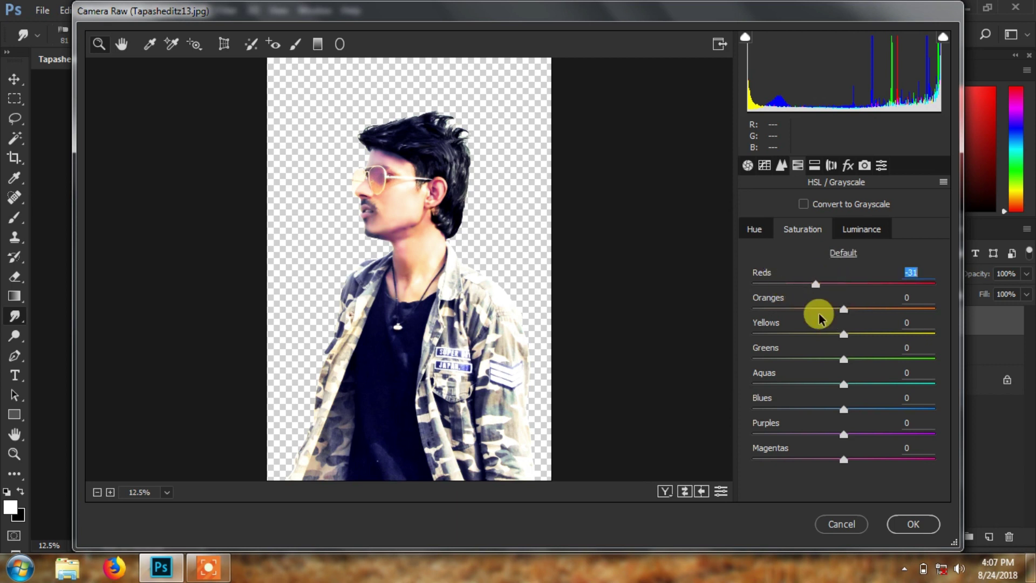
pyautogui.moveTo(874, 335); pyautogui.dragTo(929, 335)
pyautogui.click(903, 334)
pyautogui.moveTo(844, 359); pyautogui.dragTo(731, 351)
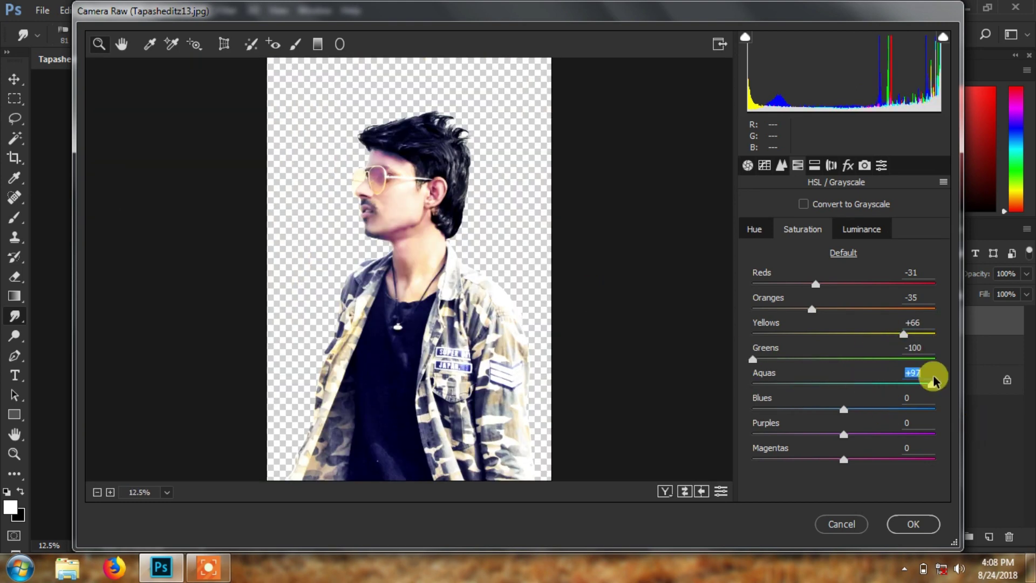
pyautogui.click(856, 384)
pyautogui.click(849, 165)
pyautogui.click(765, 285)
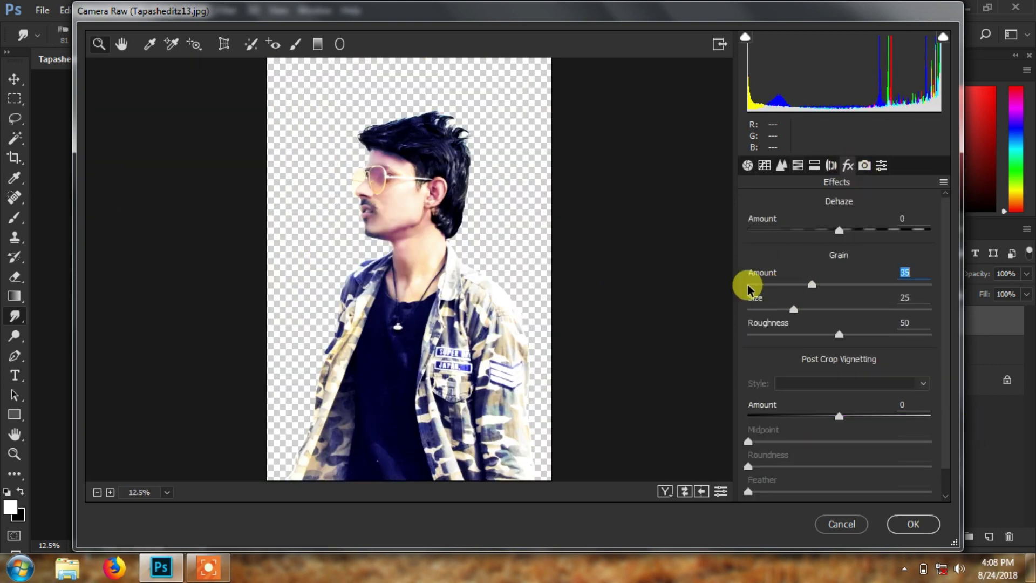
pyautogui.click(815, 165)
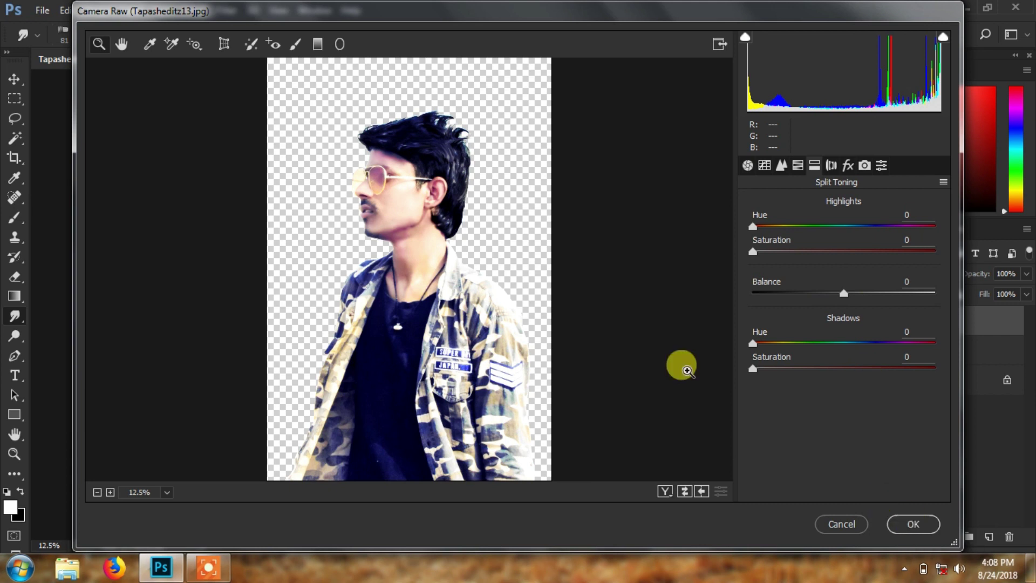
pyautogui.click(907, 525)
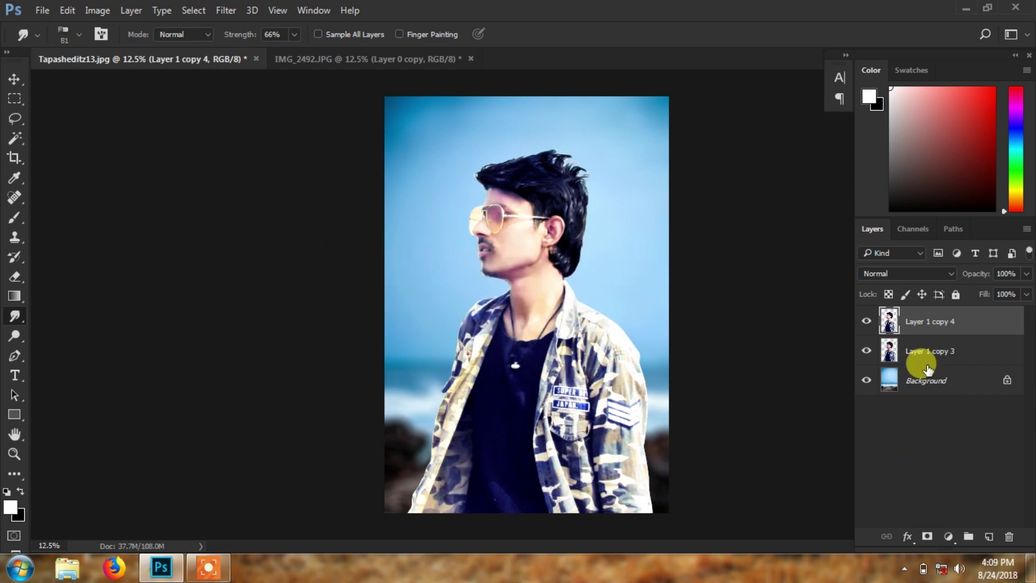
# Step: Compare Layer 1 copy 4 on and off, try Multiply and Soft Light, then return to Normal
pyautogui.click(865, 321)
pyautogui.click(866, 321)
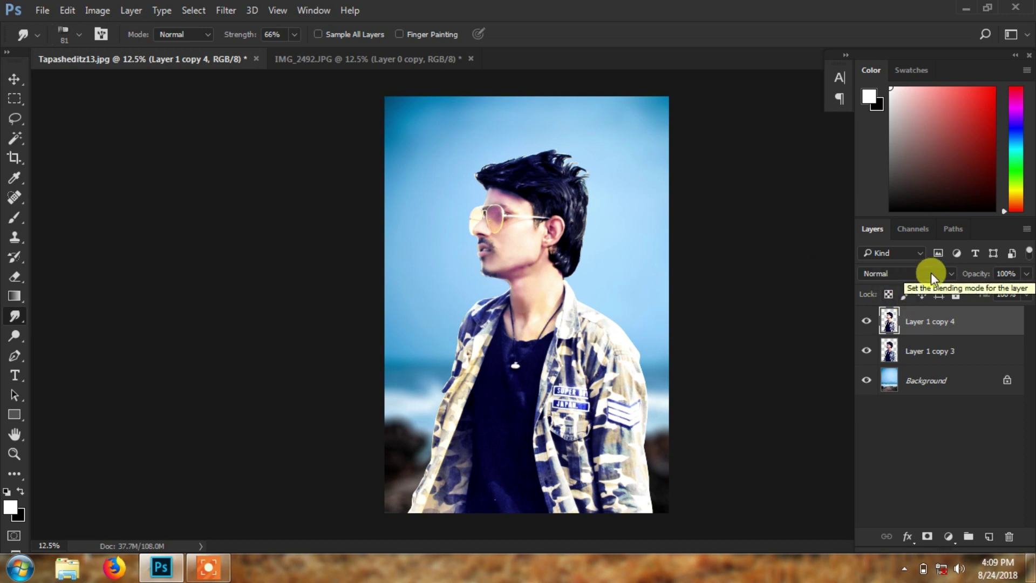
pyautogui.click(925, 272)
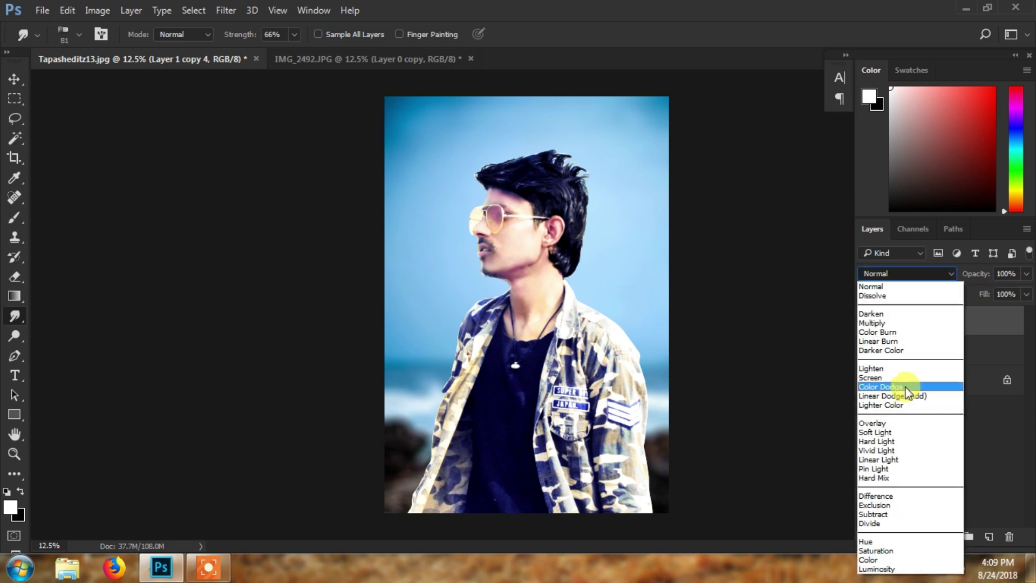
pyautogui.click(876, 323)
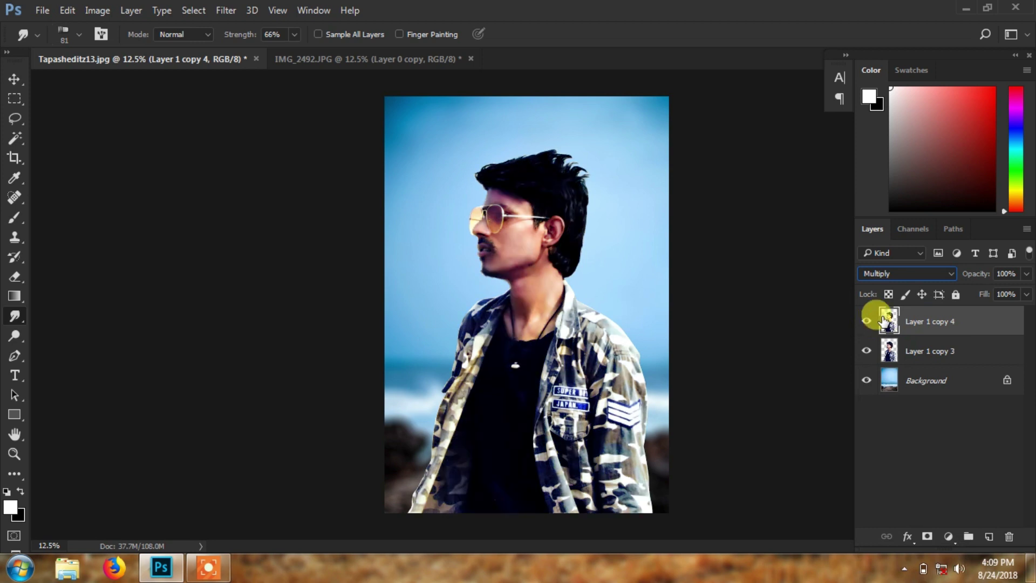
pyautogui.click(896, 275)
pyautogui.click(902, 432)
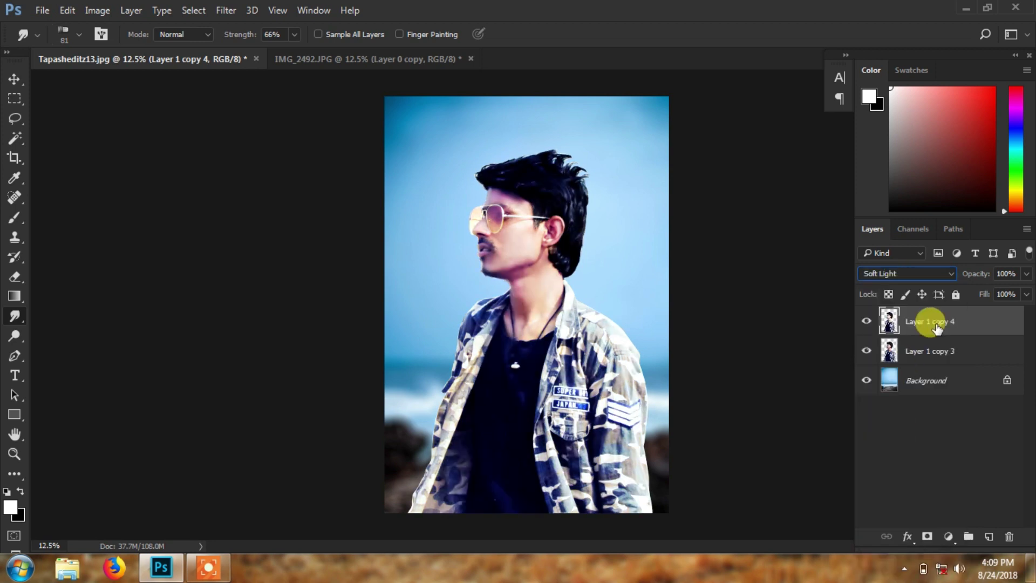
pyautogui.click(935, 268)
pyautogui.click(897, 283)
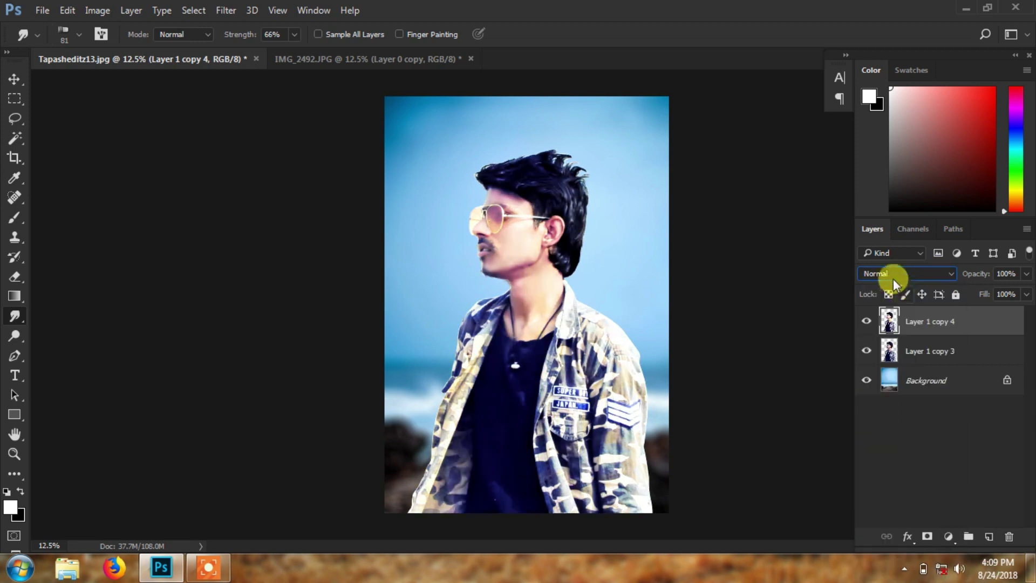
# Step: Preview a Levels adjustment with midtones lowered to 0.62
pyautogui.click(103, 13)
pyautogui.click(281, 60)
pyautogui.moveTo(778, 252); pyautogui.dragTo(794, 251)
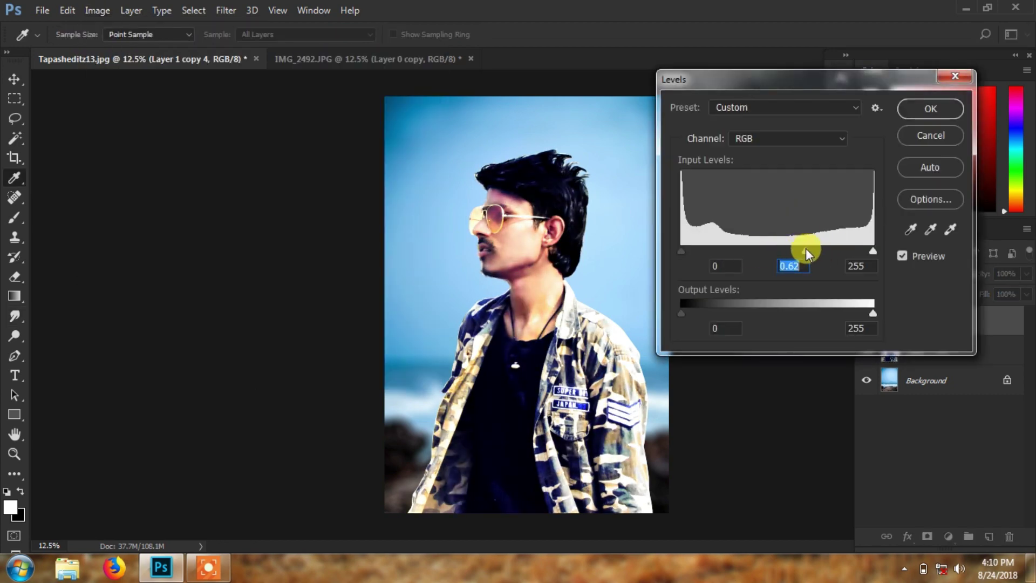
# Step: Apply the Levels change and add a Hue/Saturation adjustment layer with hue +7
pyautogui.press('Return')
pyautogui.click(97, 10)
pyautogui.moveTo(119, 47)
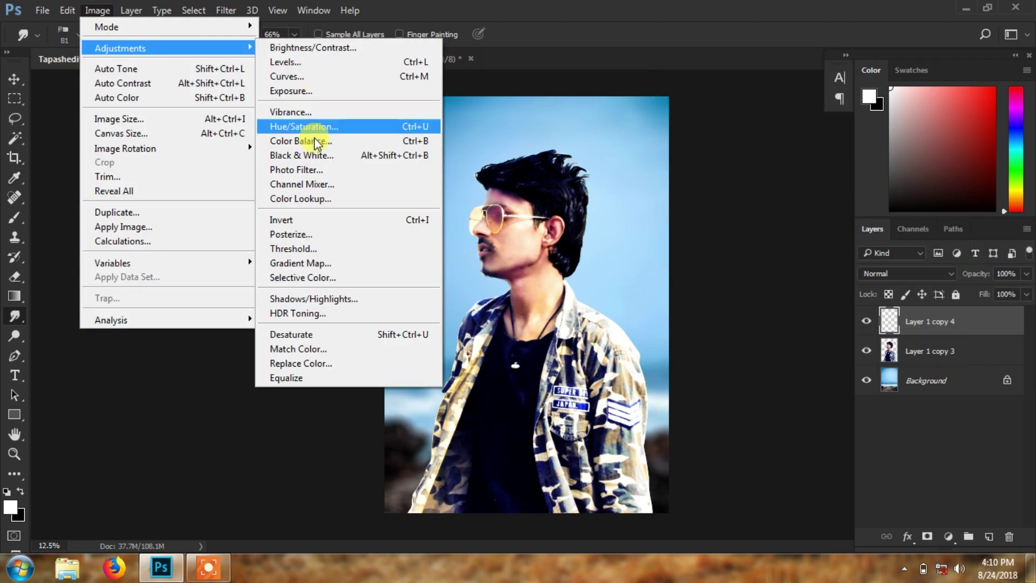
pyautogui.click(948, 536)
pyautogui.click(912, 351)
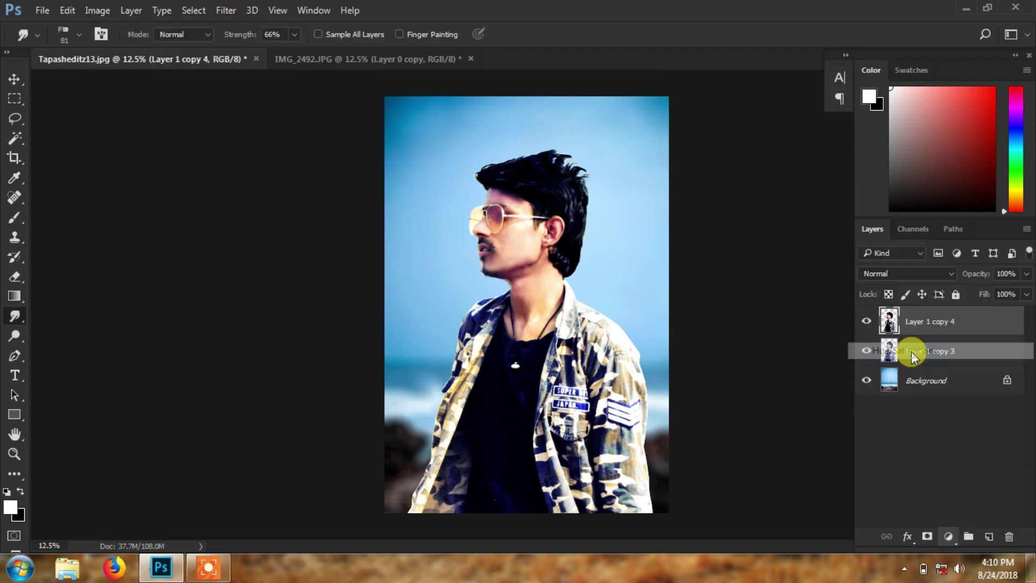
pyautogui.moveTo(251, 269)
pyautogui.mouseDown()
pyautogui.moveTo(252, 293)
pyautogui.moveTo(228, 294)
pyautogui.moveTo(257, 324)
pyautogui.mouseUp()
pyautogui.click(337, 165)
pyautogui.click(141, 149)
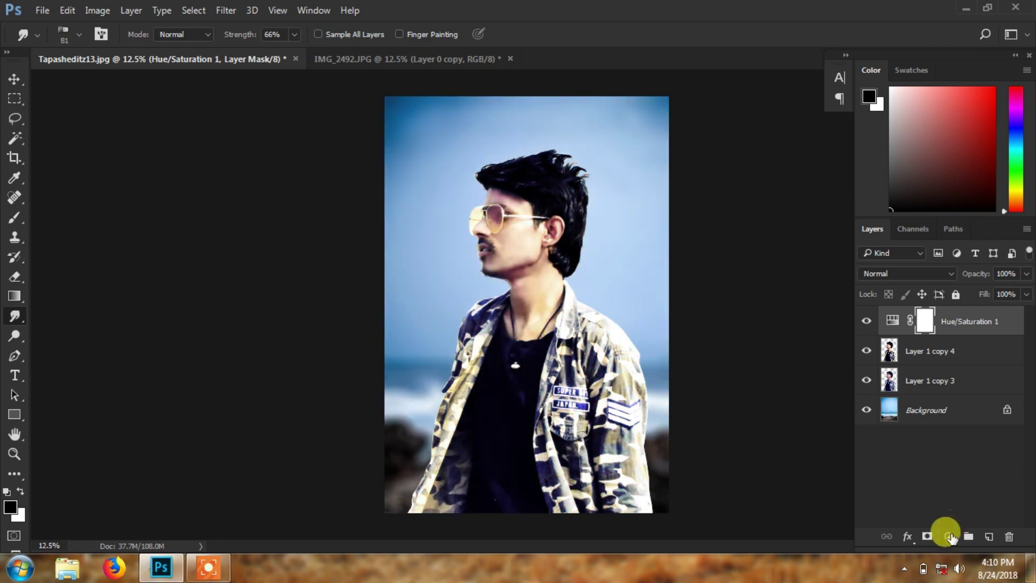
# Step: Add a Color Balance adjustment layer above Layer 1 copy 4
pyautogui.click(948, 536)
pyautogui.click(911, 367)
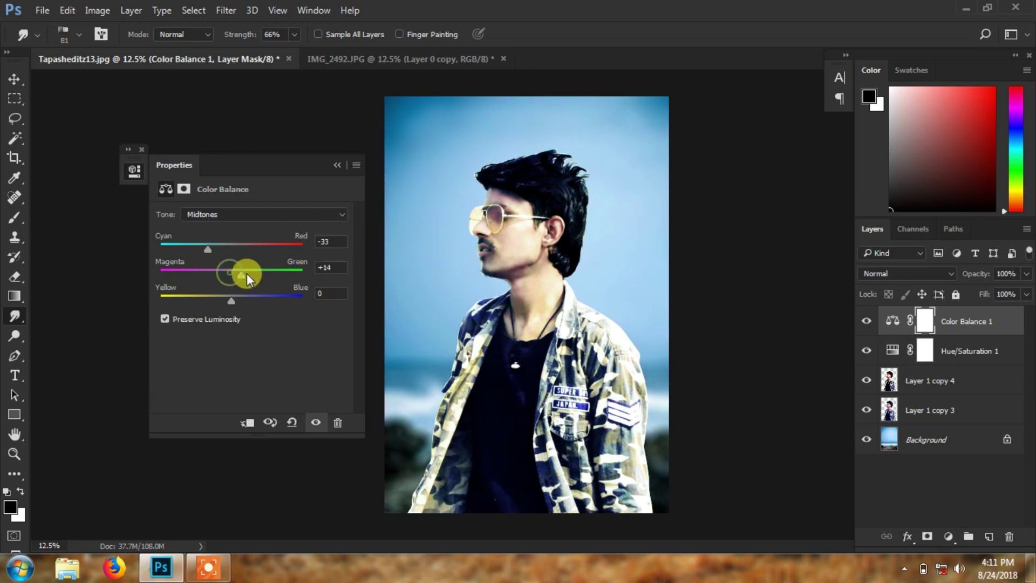
pyautogui.click(337, 164)
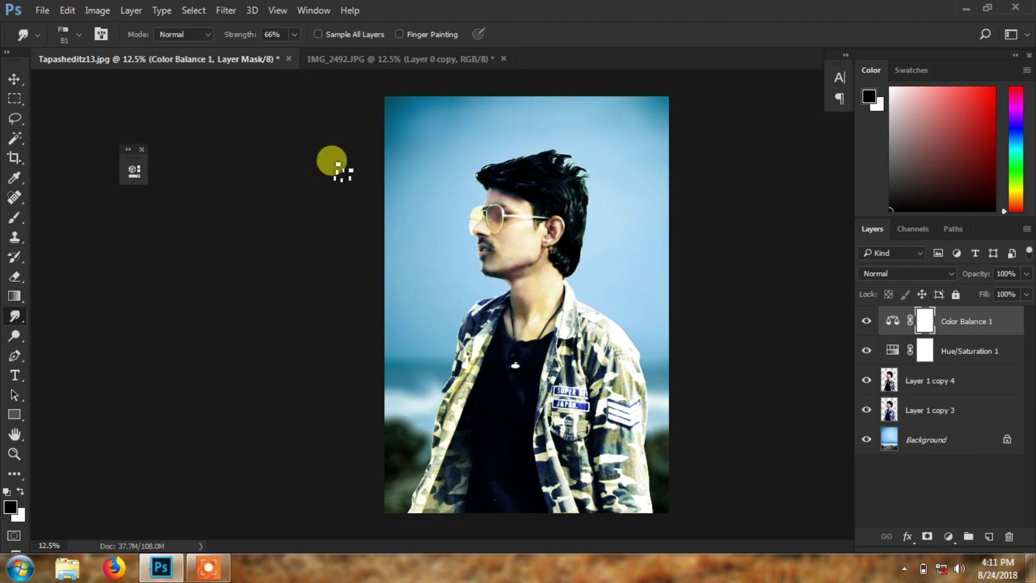
pyautogui.click(142, 149)
# Step: Apply Color Balance to Layer 1 copy 4's shadows at -19, -7, -19
pyautogui.click(875, 380)
pyautogui.click(97, 10)
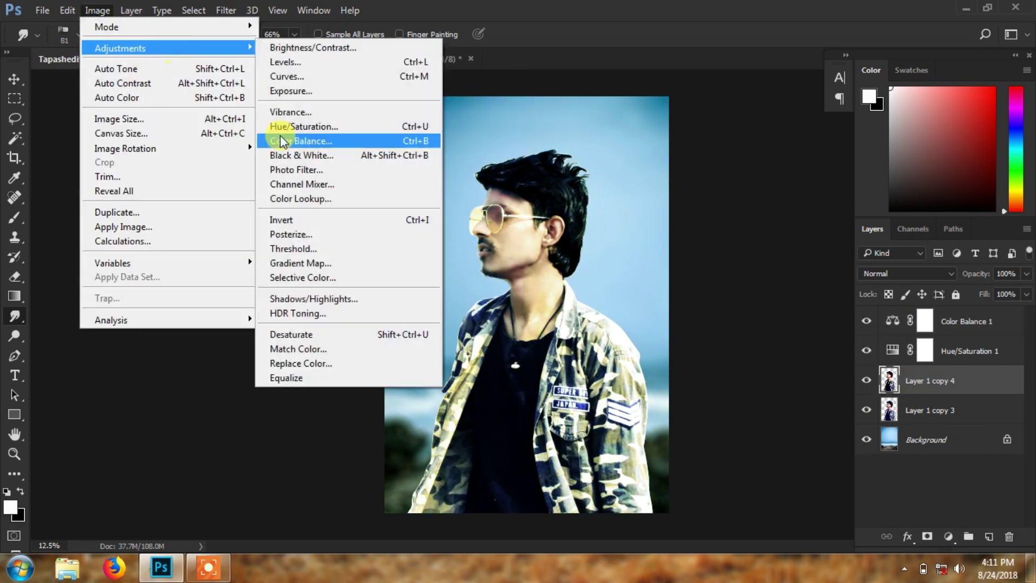
pyautogui.click(286, 141)
pyautogui.moveTo(792, 244); pyautogui.dragTo(776, 244)
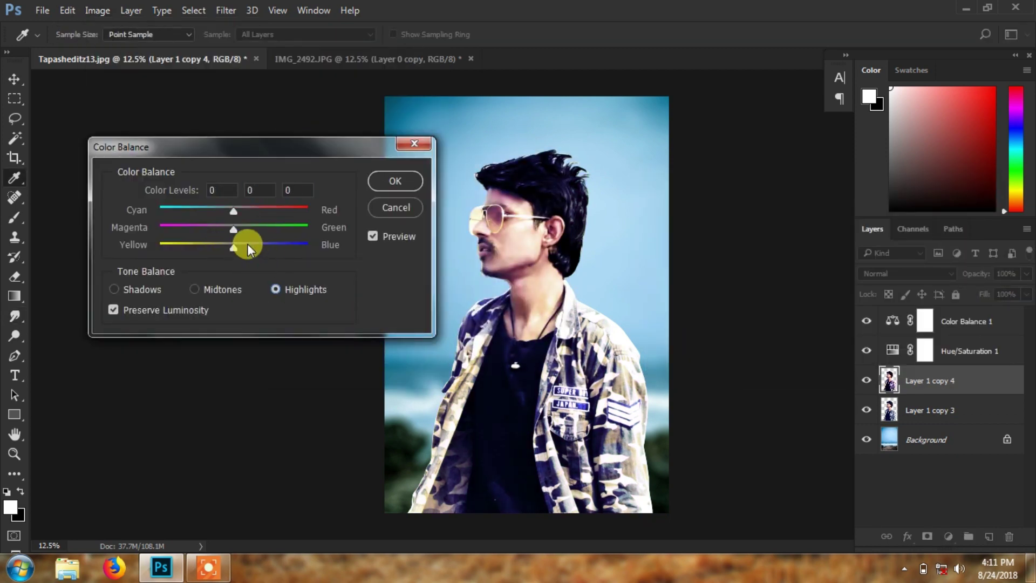
pyautogui.moveTo(247, 244)
pyautogui.mouseDown()
pyautogui.moveTo(196, 207)
pyautogui.moveTo(271, 212)
pyautogui.moveTo(219, 211)
pyautogui.moveTo(212, 246)
pyautogui.moveTo(242, 229)
pyautogui.moveTo(229, 227)
pyautogui.mouseUp()
pyautogui.click(114, 289)
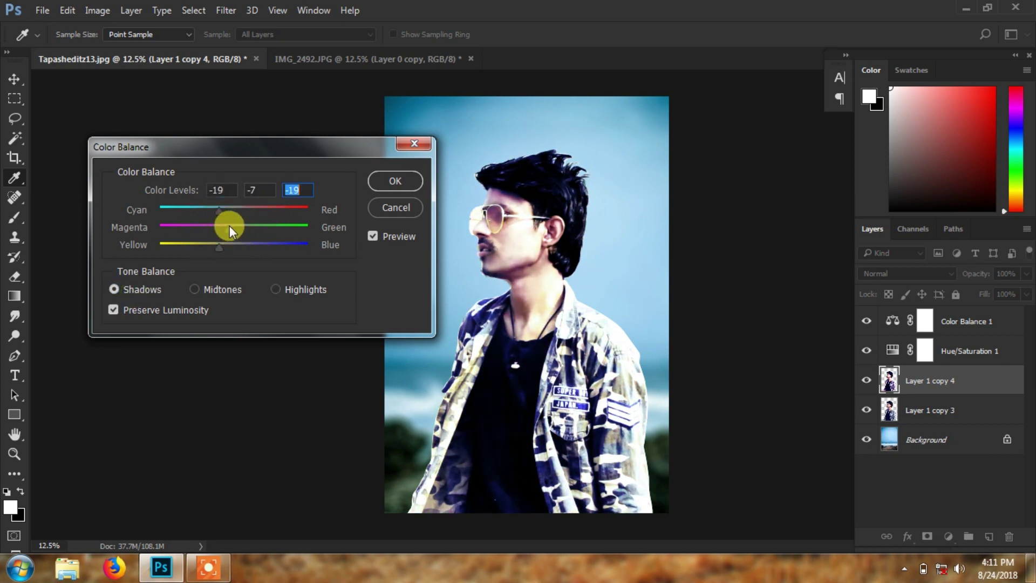
pyautogui.click(395, 181)
# Step: Compare Layer 1 copy 4 on and off, then lower its opacity to 67%
pyautogui.click(867, 380)
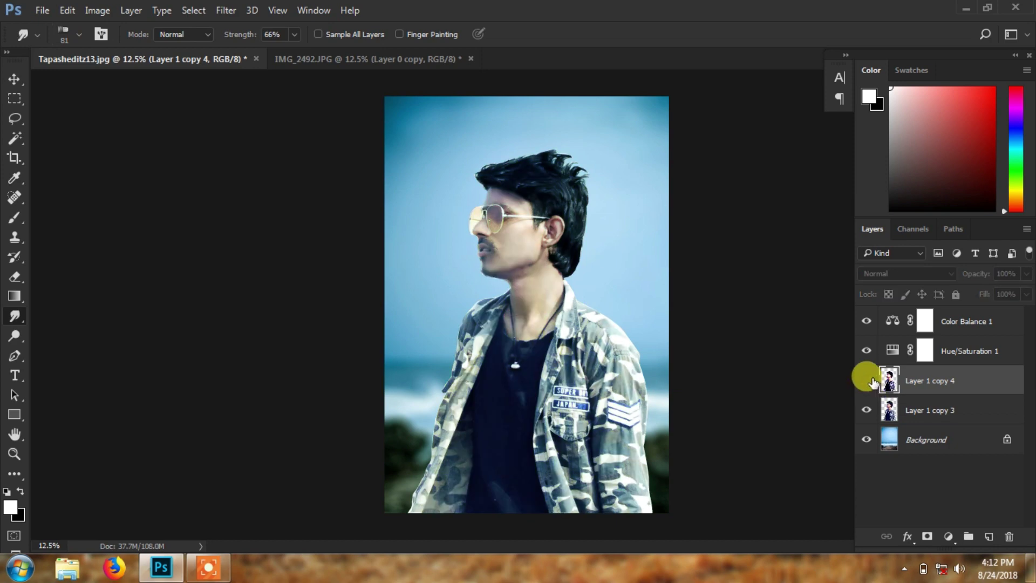
pyautogui.click(866, 380)
pyautogui.click(1027, 274)
pyautogui.moveTo(993, 290)
pyautogui.mouseDown()
pyautogui.moveTo(977, 293)
pyautogui.moveTo(1003, 293)
pyautogui.mouseUp()
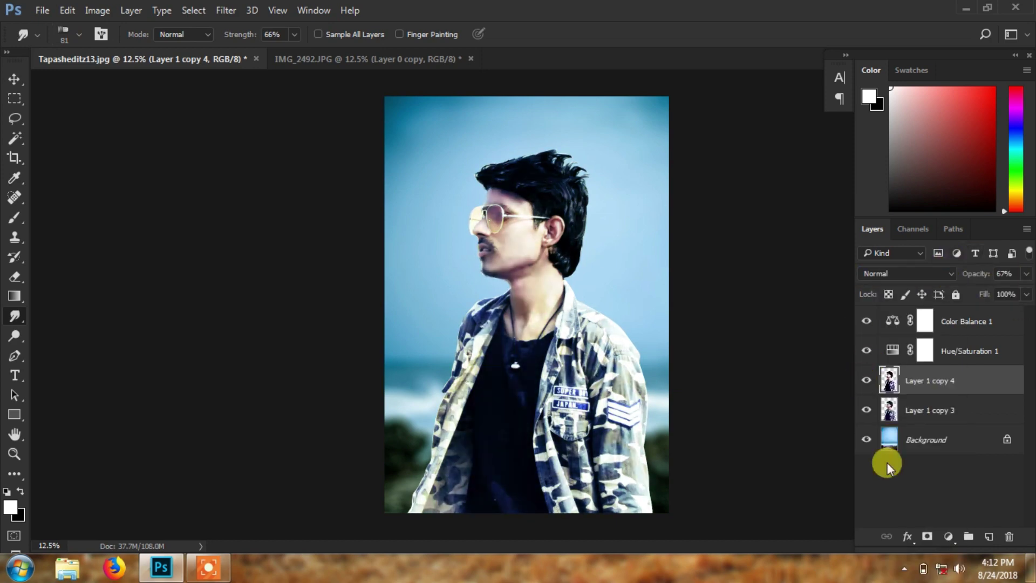
# Step: Merge Layer 1 copy 4 down into Layer 1 copy 3
pyautogui.rightClick(923, 381)
pyautogui.click(637, 513)
pyautogui.scroll(2, 470, 370)
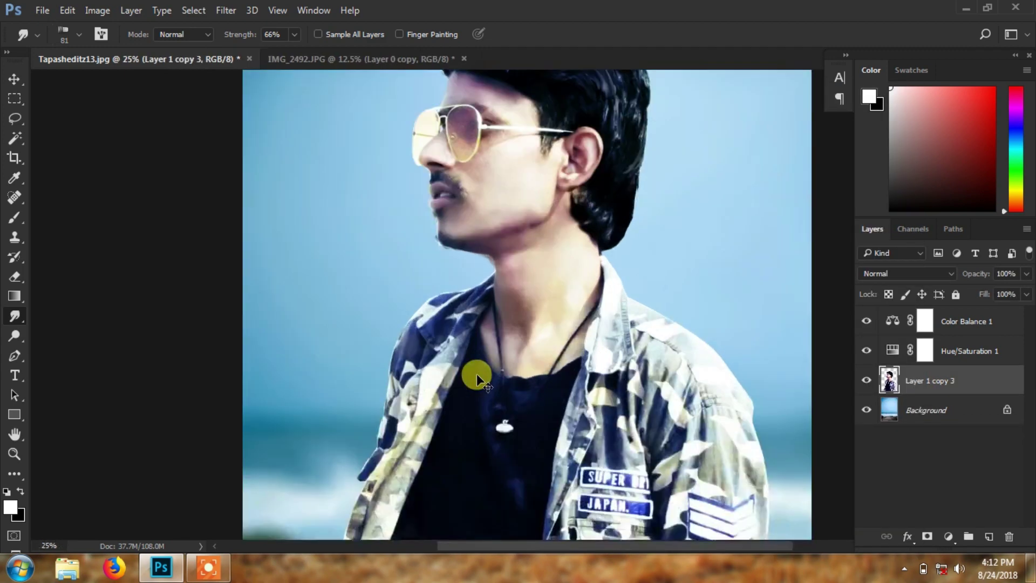
pyautogui.scroll(2, 475, 373)
# Step: Erase the leftover background halo along the chin and lip edge
pyautogui.click(16, 277)
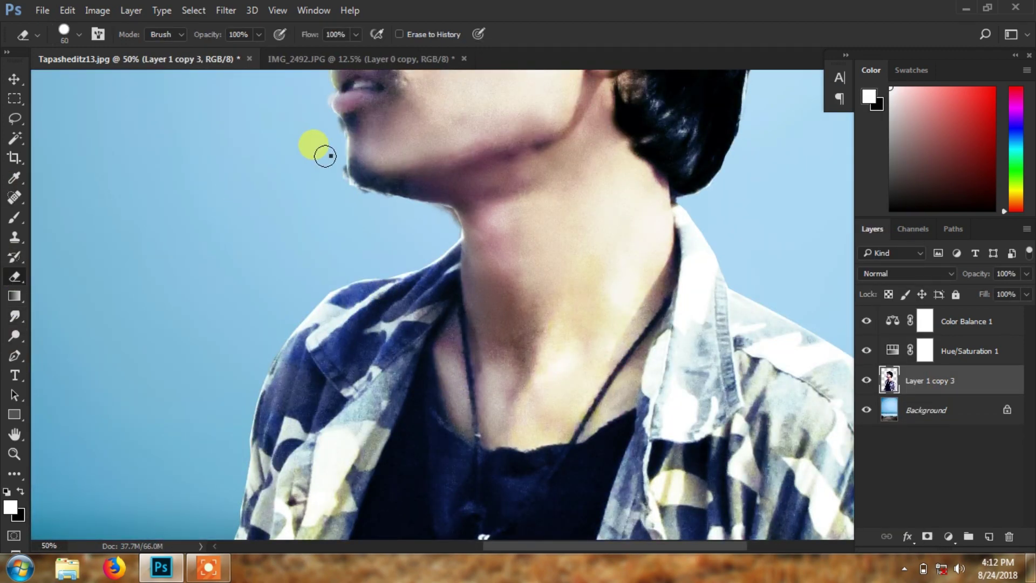
pyautogui.rightClick(326, 155)
pyautogui.click(311, 148)
pyautogui.moveTo(339, 165)
pyautogui.mouseDown()
pyautogui.moveTo(384, 203)
pyautogui.moveTo(336, 162)
pyautogui.moveTo(337, 188)
pyautogui.mouseUp()
pyautogui.scroll(3, 338, 188)
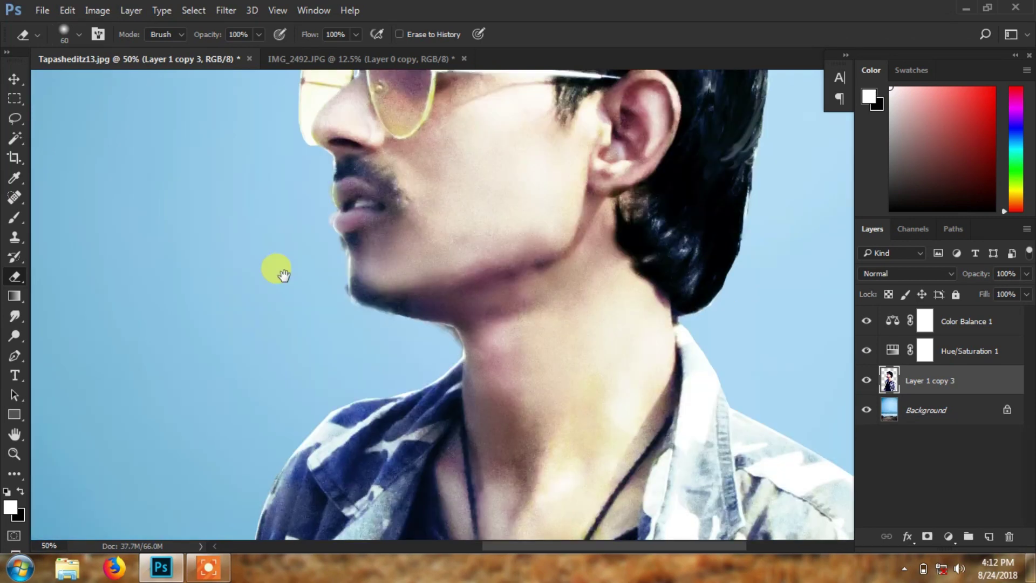
pyautogui.moveTo(334, 217); pyautogui.dragTo(340, 282)
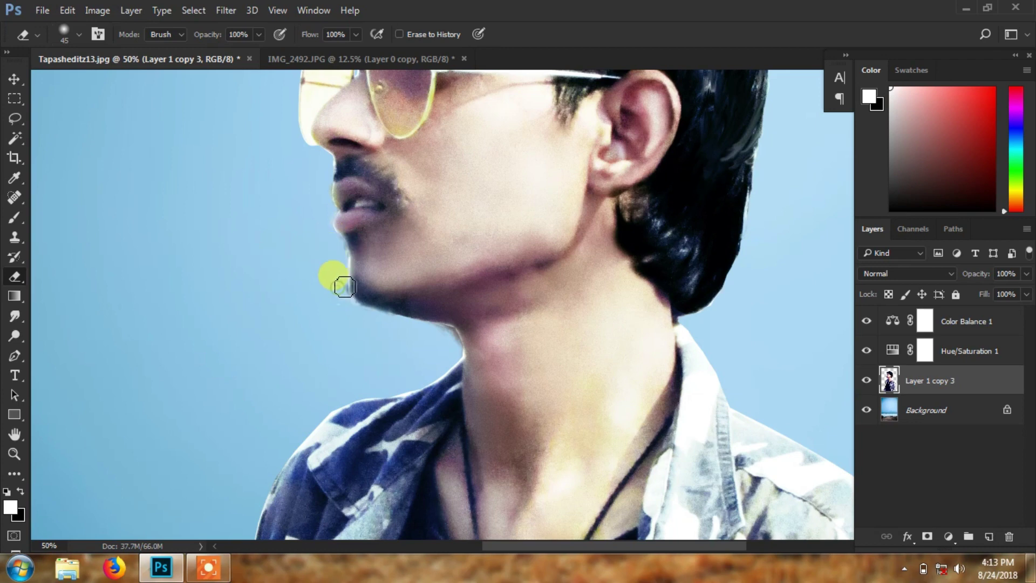
pyautogui.moveTo(324, 178); pyautogui.dragTo(323, 194)
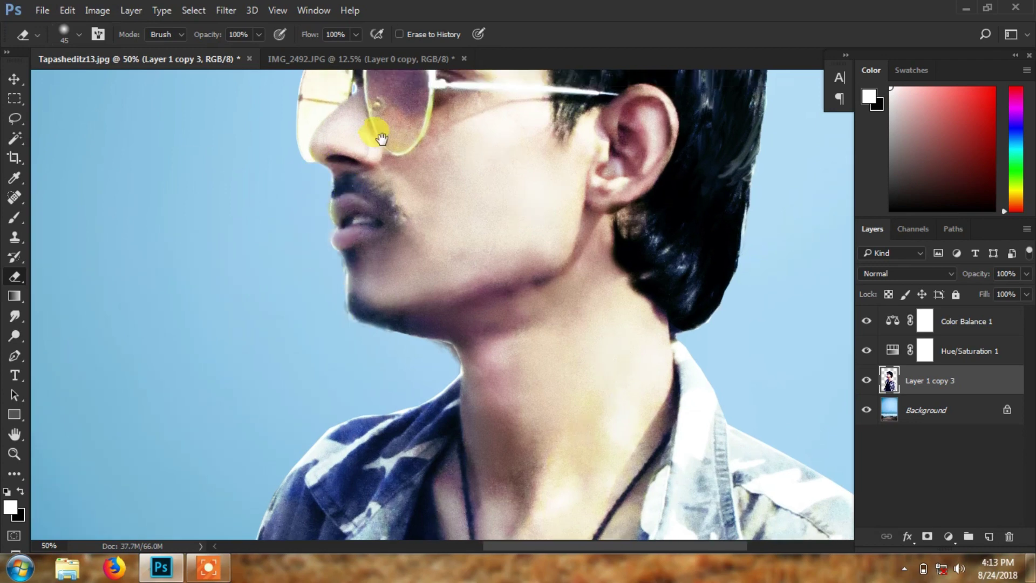
# Step: Erase stray background pixels along the hair edge, then zoom out to the whole photo
pyautogui.scroll(2, 364, 283)
pyautogui.scroll(4, 324, 237)
pyautogui.moveTo(273, 129); pyautogui.dragTo(266, 143)
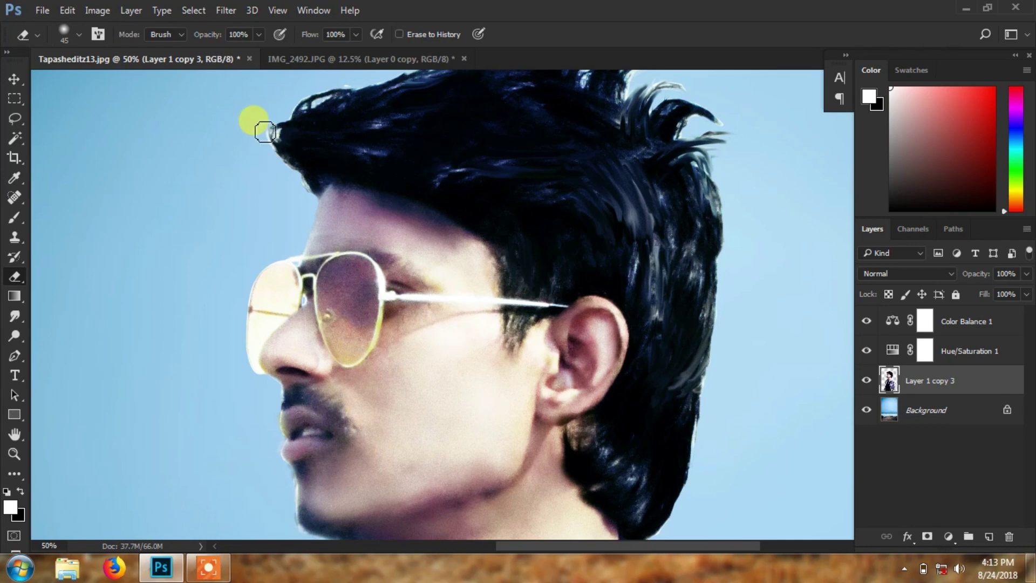
pyautogui.scroll(2, 507, 167)
pyautogui.hscroll(5, 507, 167)
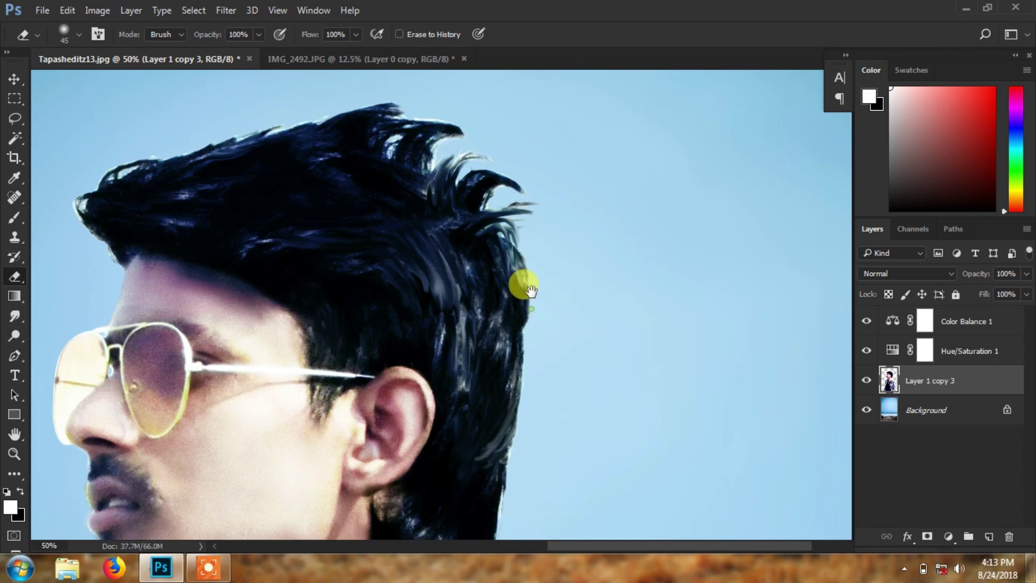
pyautogui.moveTo(531, 291); pyautogui.dragTo(538, 252)
pyautogui.hotkey('ctrl', '-')
pyautogui.hotkey('ctrl', '-')
pyautogui.hotkey('ctrl', '-')
pyautogui.hotkey('ctrl', '-')
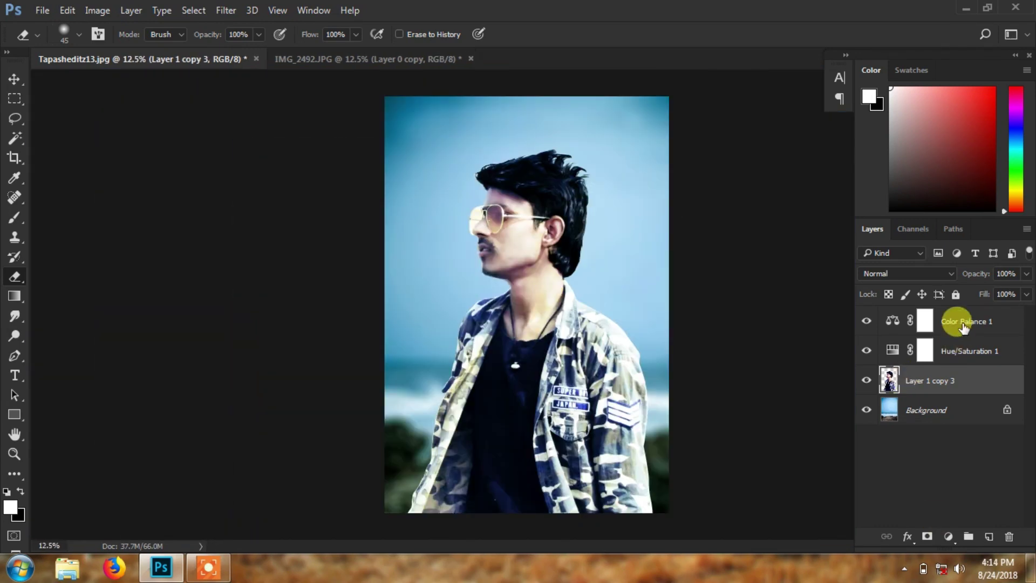
# Step: Merge the hue/saturation adjustment into the photo layer and add a new empty layer
pyautogui.keyDown('shift'); pyautogui.click(963, 322); pyautogui.keyUp('shift')
pyautogui.rightClick(959, 323)
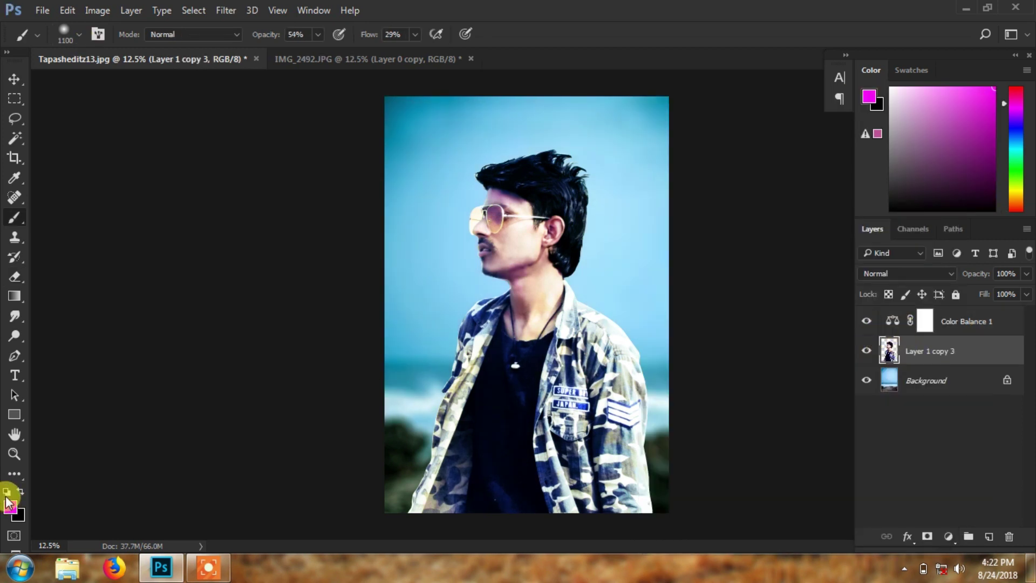
pyautogui.click(988, 536)
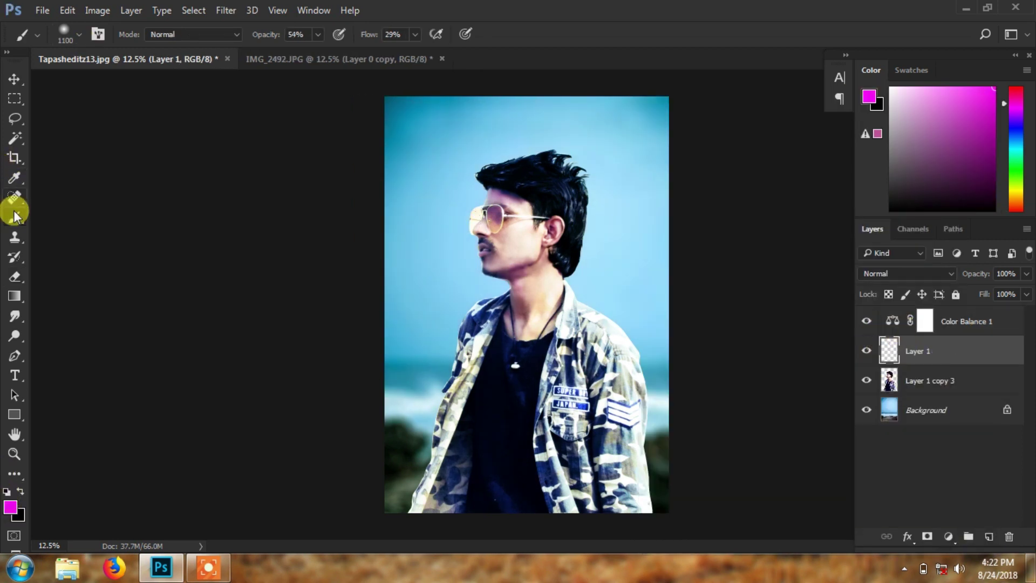
# Step: Select the Brush tool and sample light sky blue from the photo as paint colour
pyautogui.click(15, 118)
pyautogui.click(13, 141)
pyautogui.click(15, 197)
pyautogui.click(12, 217)
pyautogui.click(19, 492)
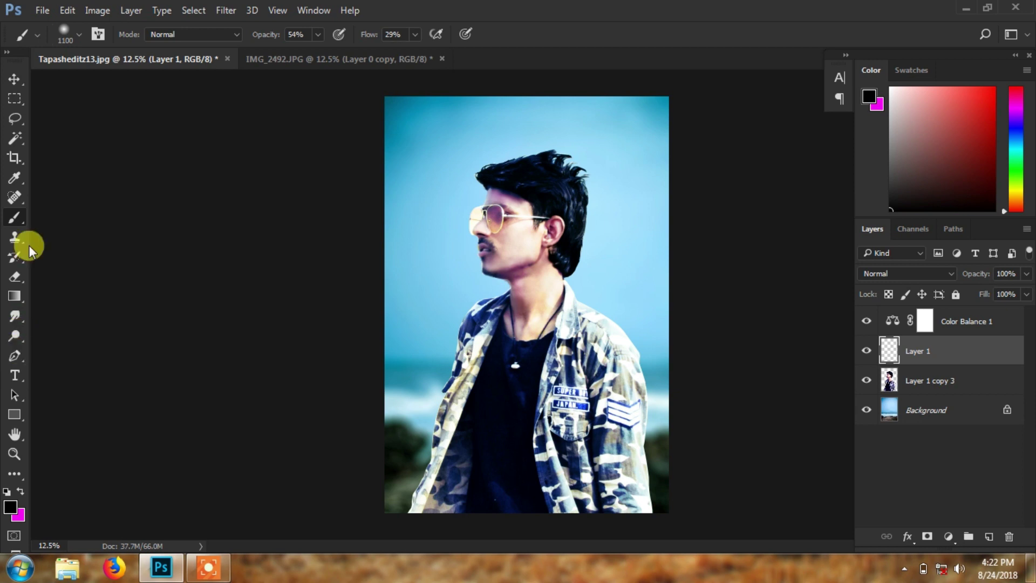
pyautogui.click(13, 181)
pyautogui.click(431, 183)
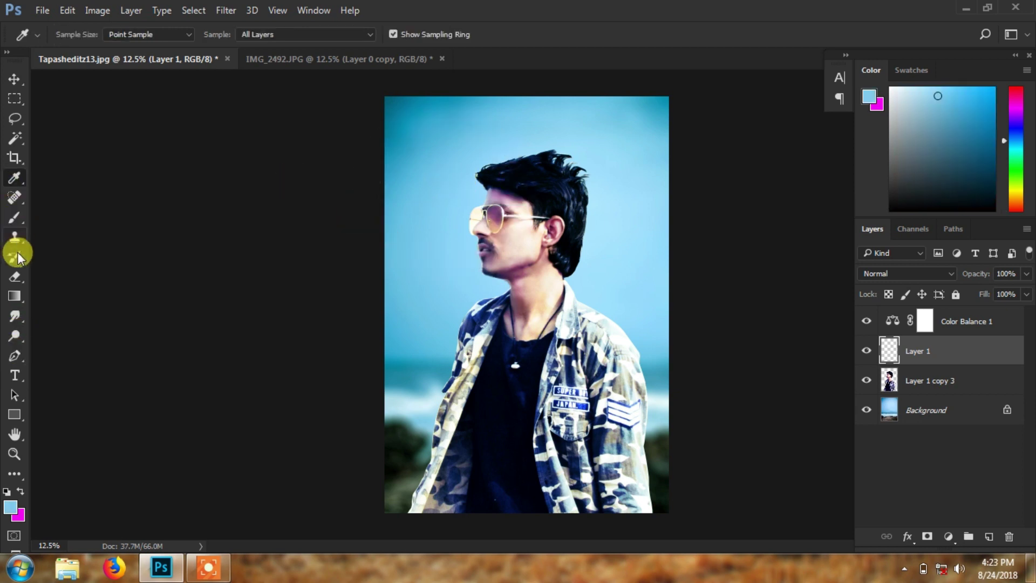
pyautogui.click(15, 217)
# Step: Reset colours to default and resample the sky blue near the face as foreground
pyautogui.hotkey('ctrl', '+')
pyautogui.click(22, 489)
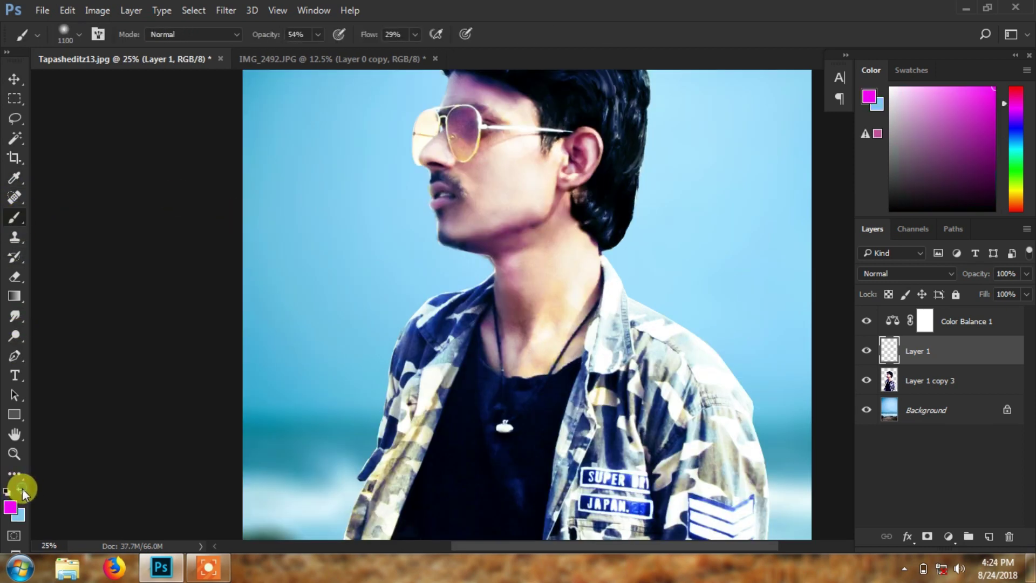
pyautogui.click(8, 492)
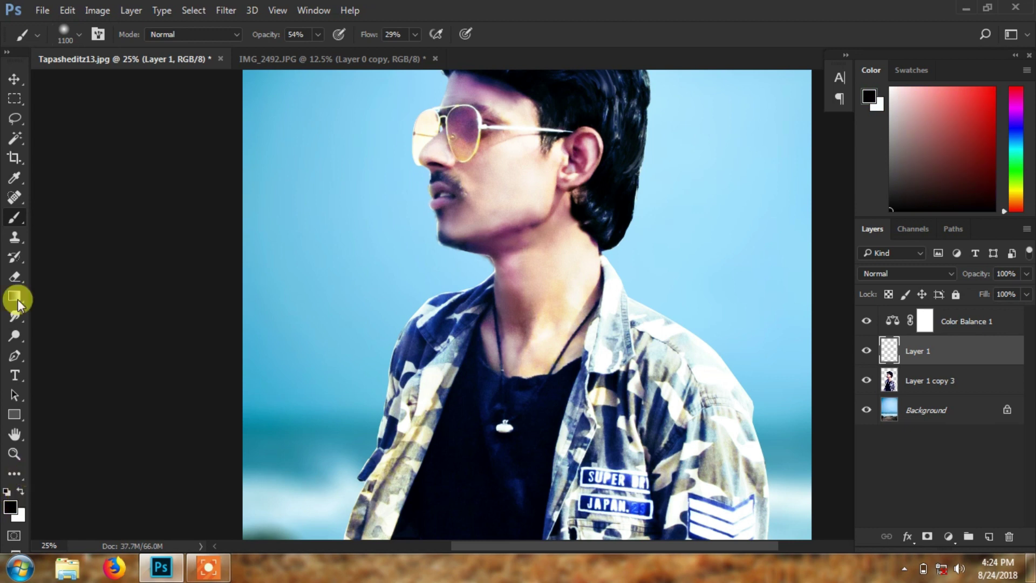
pyautogui.click(14, 178)
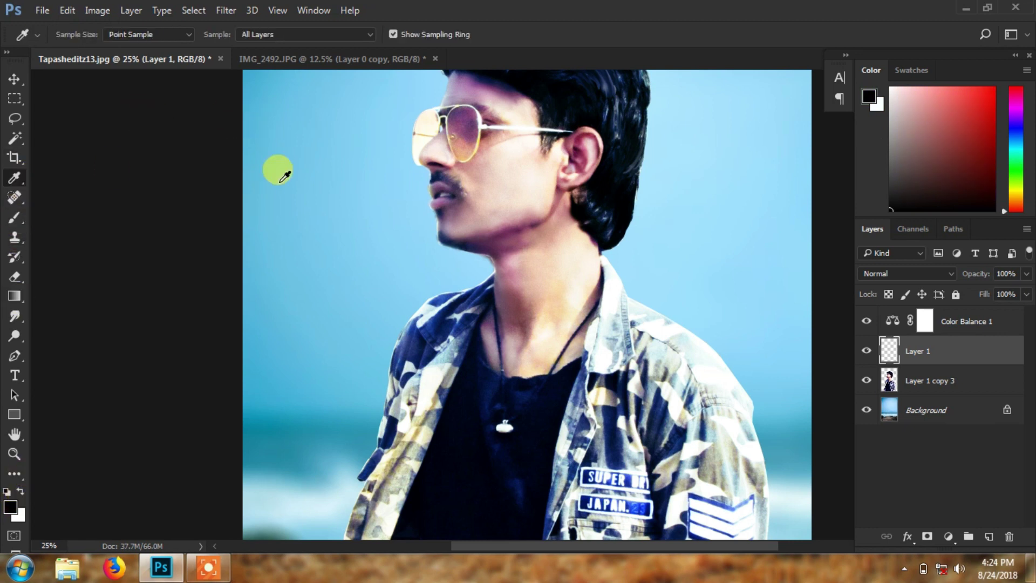
pyautogui.click(342, 175)
pyautogui.click(13, 217)
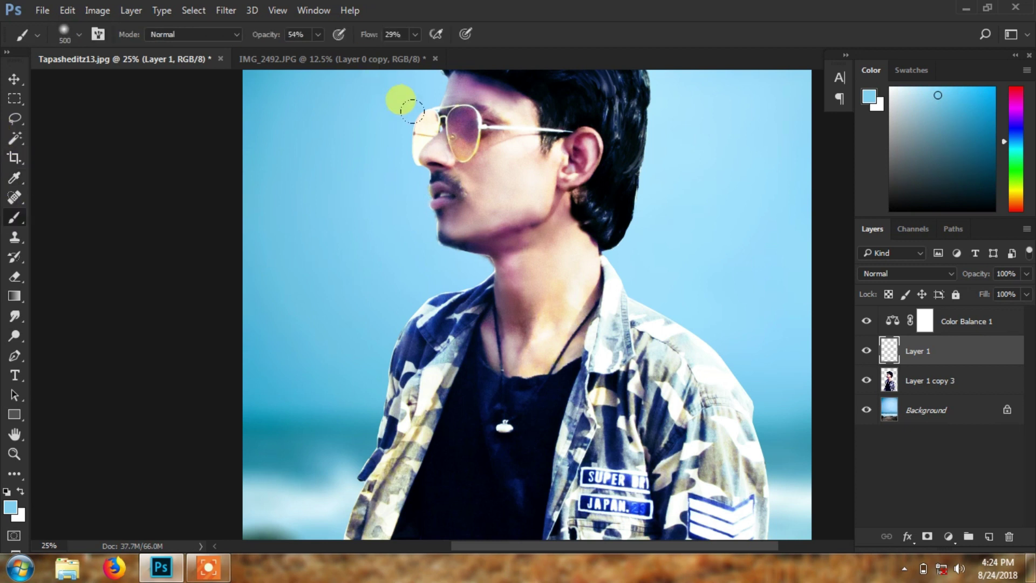
# Step: Paint a soft sky-blue dab over the sunglasses lens and start transforming it
pyautogui.rightClick(410, 105)
pyautogui.click(426, 129)
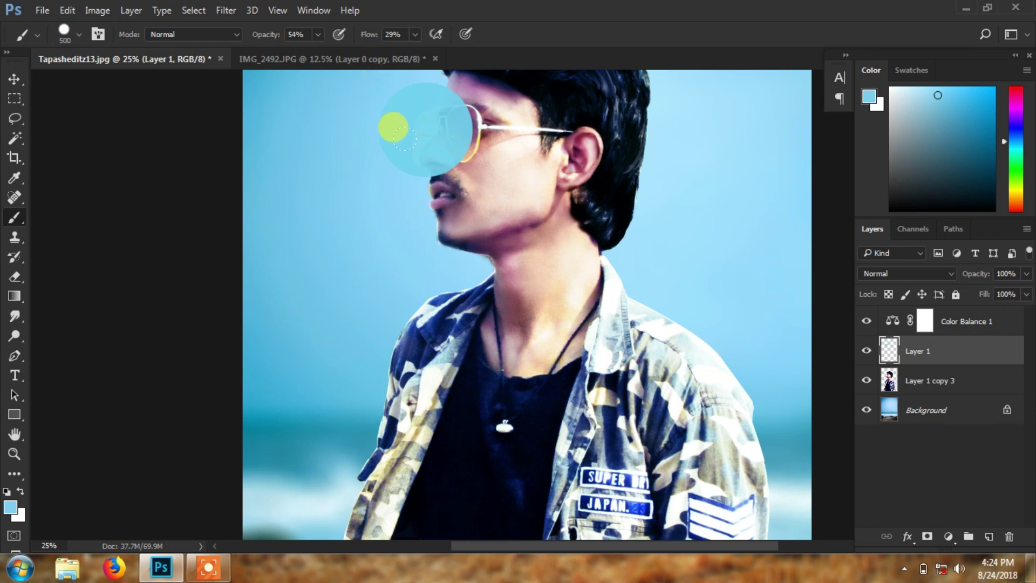
pyautogui.hotkey('ctrl', 't')
# Step: Reshape the blue dab into a tilted oval filling the right lens
pyautogui.moveTo(376, 84)
pyautogui.mouseDown()
pyautogui.moveTo(438, 106)
pyautogui.moveTo(469, 134)
pyautogui.moveTo(472, 155)
pyautogui.moveTo(448, 155)
pyautogui.mouseUp()
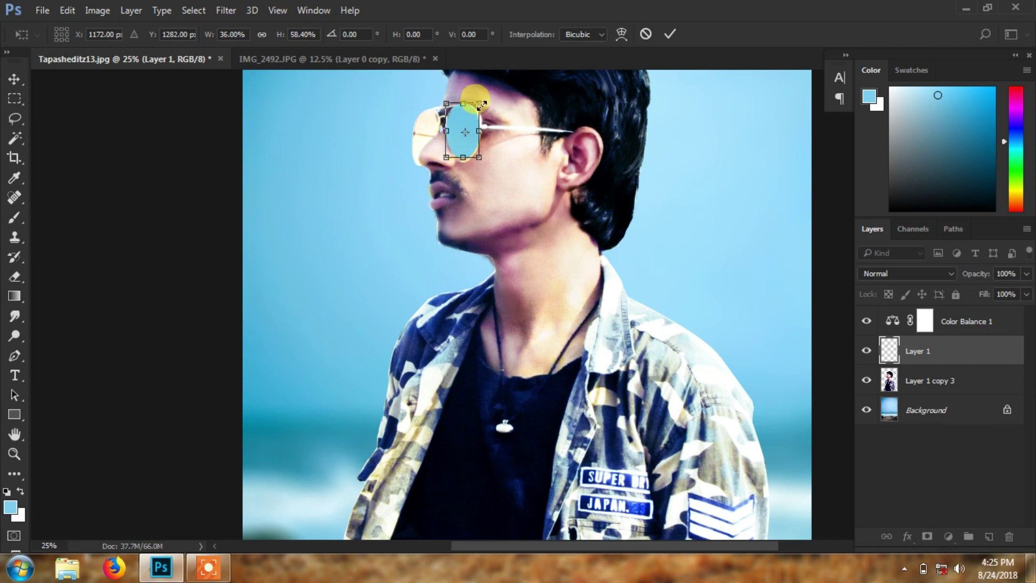
pyautogui.hotkey('ctrl', '+')
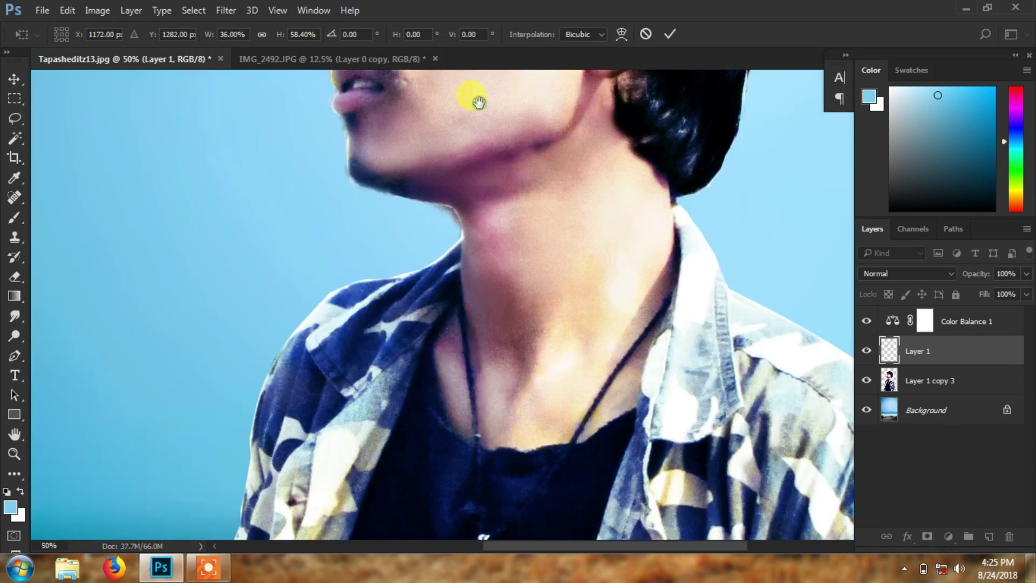
pyautogui.moveTo(475, 97); pyautogui.dragTo(506, 269)
pyautogui.moveTo(438, 97); pyautogui.dragTo(449, 152)
pyautogui.moveTo(423, 227)
pyautogui.mouseDown()
pyautogui.moveTo(422, 243)
pyautogui.moveTo(405, 241)
pyautogui.mouseUp()
pyautogui.moveTo(405, 123); pyautogui.dragTo(391, 123)
pyautogui.moveTo(473, 128); pyautogui.dragTo(485, 131)
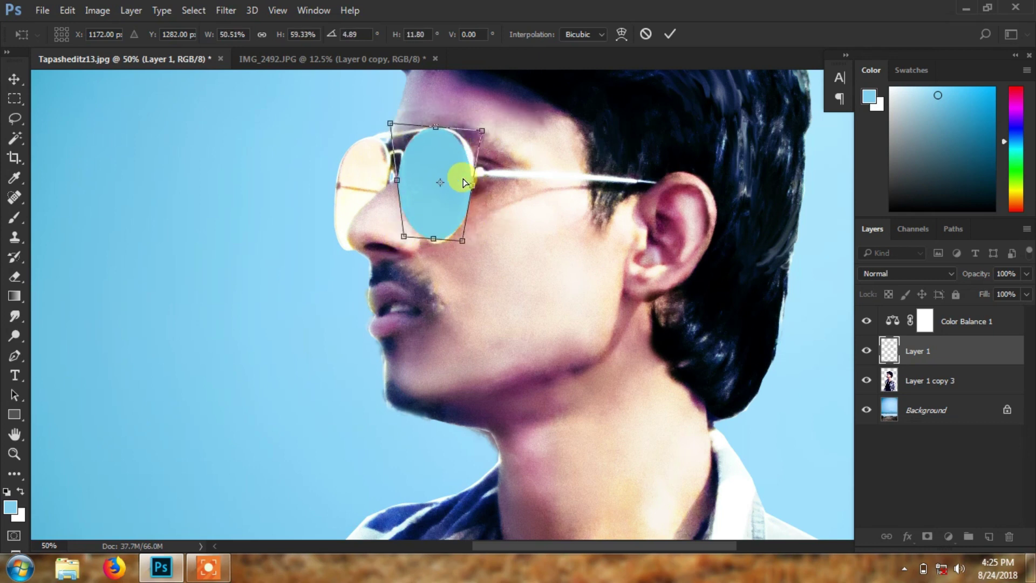
pyautogui.press('Return')
pyautogui.press('b')
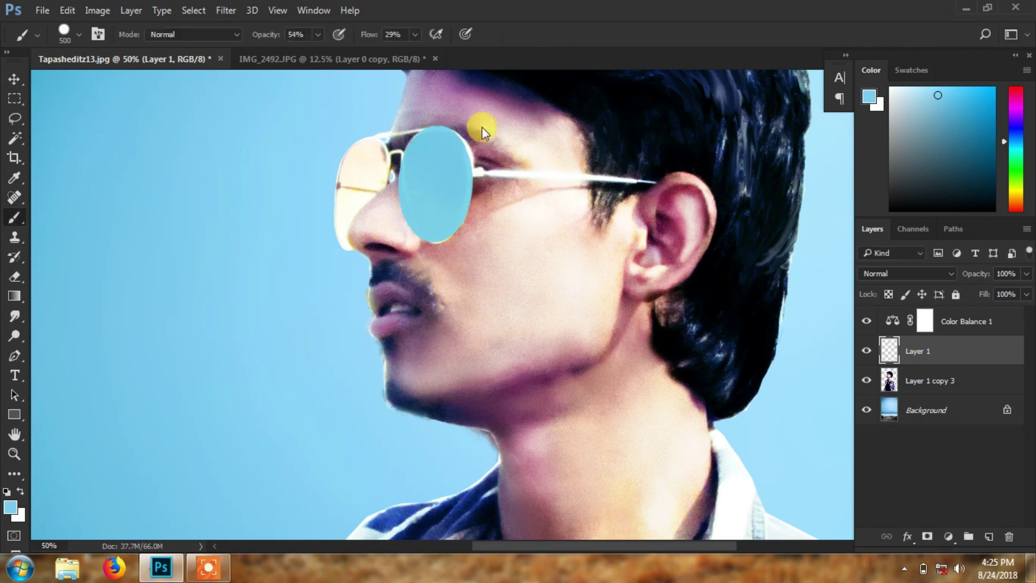
# Step: Duplicate the blue lens shape and place the copy over the left lens
pyautogui.click(14, 80)
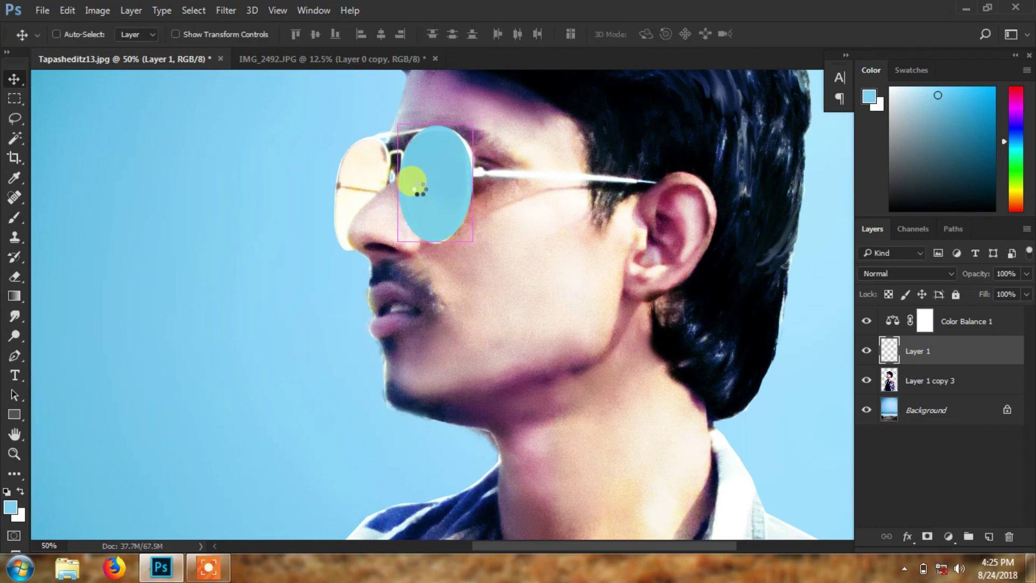
pyautogui.moveTo(417, 186); pyautogui.dragTo(479, 312)
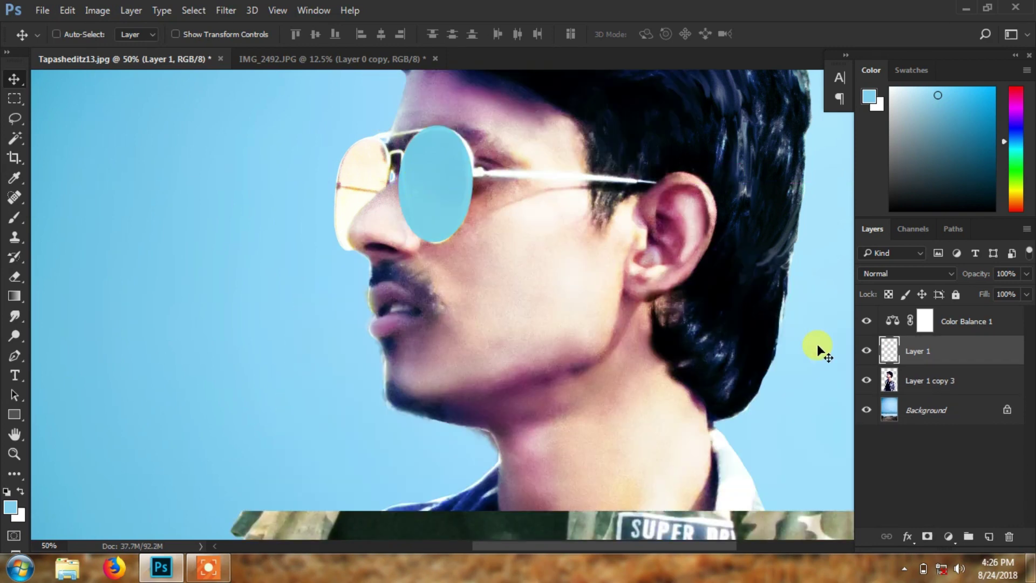
pyautogui.moveTo(413, 194)
pyautogui.mouseDown()
pyautogui.moveTo(353, 225)
pyautogui.moveTo(364, 212)
pyautogui.mouseUp()
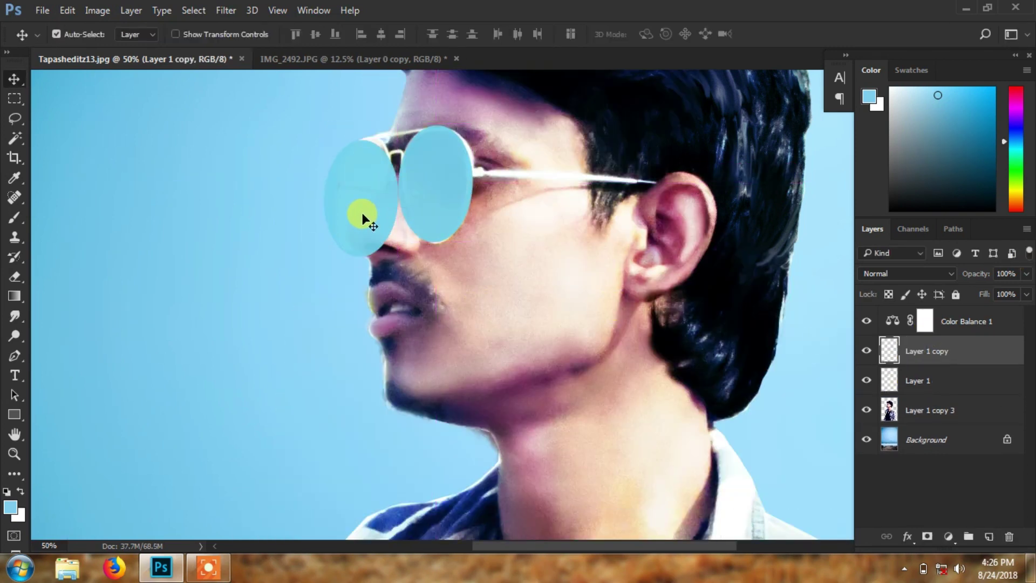
# Step: Keep the lens copy at Normal blend with 59% opacity, and set Layer 1 to 53%
pyautogui.click(933, 350)
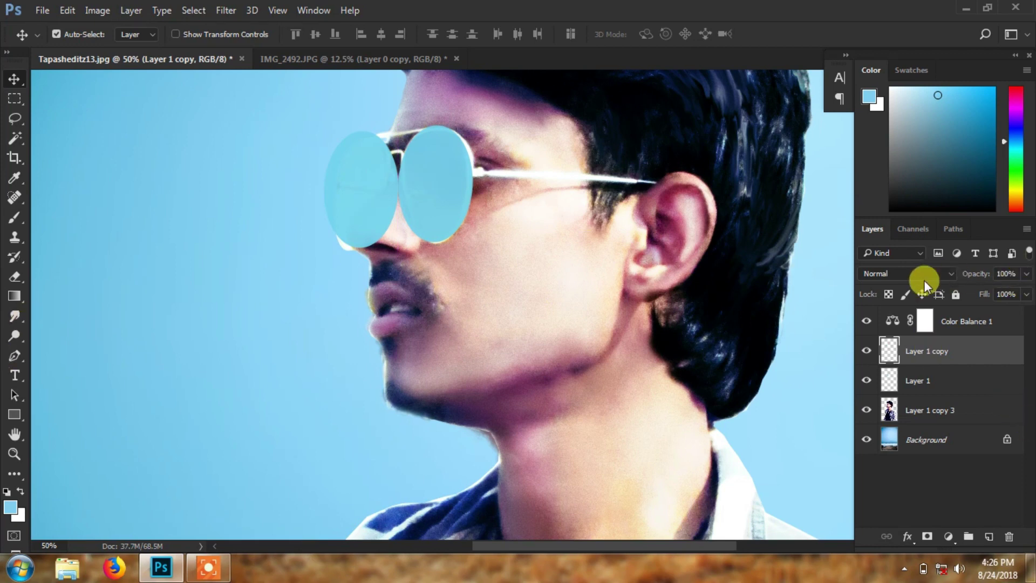
pyautogui.click(1027, 275)
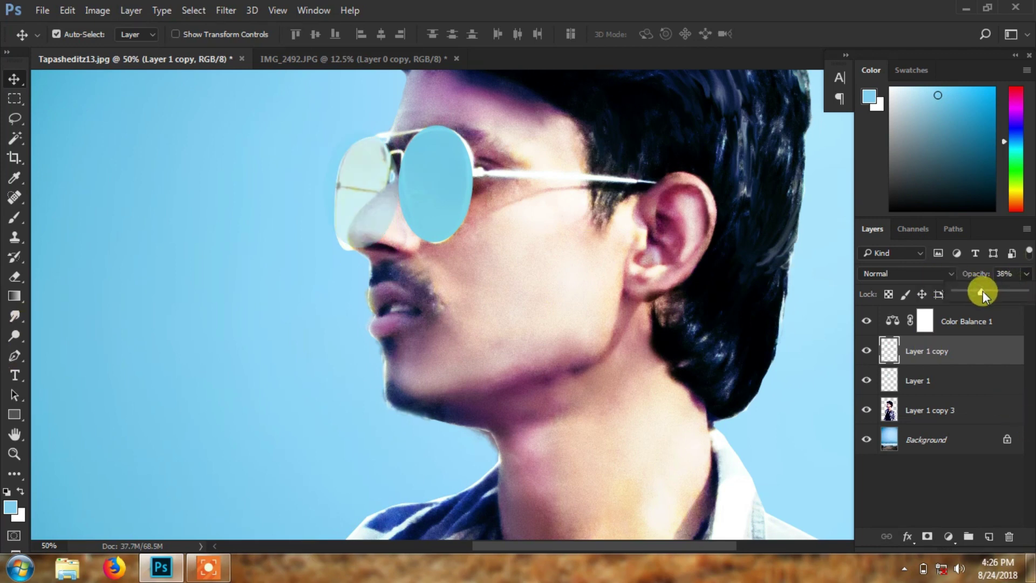
pyautogui.moveTo(983, 290)
pyautogui.mouseDown()
pyautogui.moveTo(1028, 295)
pyautogui.moveTo(992, 291)
pyautogui.mouseUp()
pyautogui.click(924, 269)
pyautogui.click(872, 424)
pyautogui.click(1026, 274)
pyautogui.click(923, 275)
pyautogui.click(1026, 273)
pyautogui.click(918, 380)
pyautogui.click(1026, 273)
# Step: Erase excess blue around the edges of both lens layers
pyautogui.click(15, 278)
pyautogui.moveTo(381, 232); pyautogui.dragTo(394, 161)
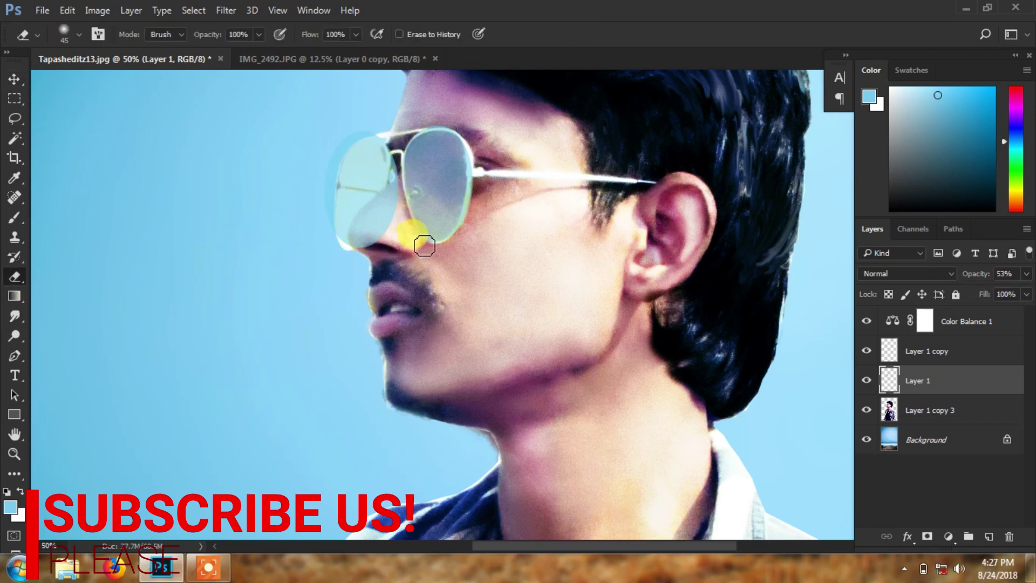
pyautogui.moveTo(439, 249)
pyautogui.mouseDown()
pyautogui.moveTo(429, 127)
pyautogui.moveTo(463, 126)
pyautogui.moveTo(485, 178)
pyautogui.moveTo(453, 257)
pyautogui.mouseUp()
pyautogui.click(917, 350)
pyautogui.moveTo(389, 153)
pyautogui.mouseDown()
pyautogui.moveTo(343, 170)
pyautogui.moveTo(342, 250)
pyautogui.moveTo(396, 151)
pyautogui.moveTo(398, 209)
pyautogui.moveTo(382, 234)
pyautogui.mouseUp()
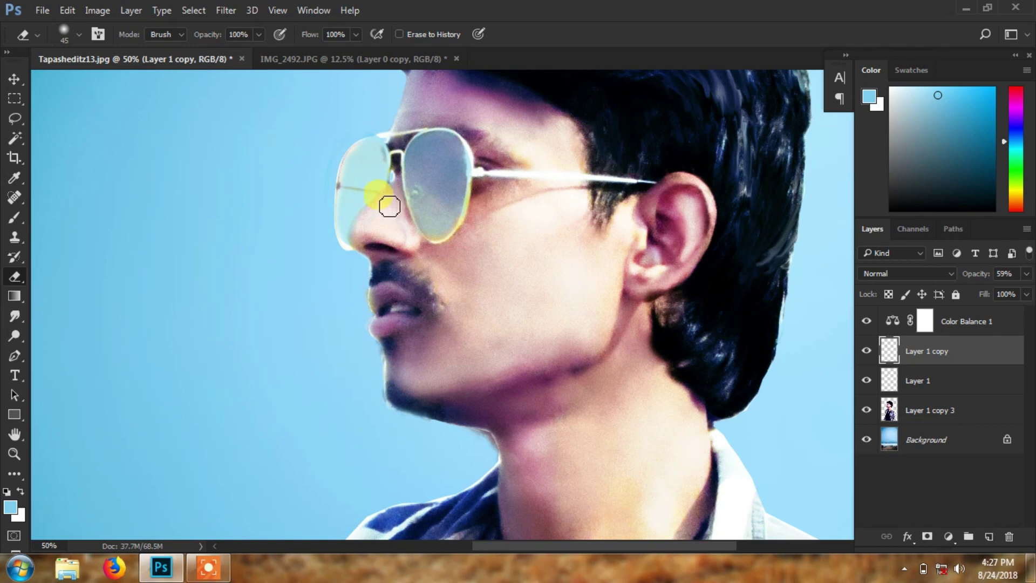
pyautogui.moveTo(394, 261)
pyautogui.mouseDown()
pyautogui.moveTo(468, 162)
pyautogui.moveTo(485, 218)
pyautogui.mouseUp()
pyautogui.click(917, 380)
pyautogui.scroll(-1, 480, 213)
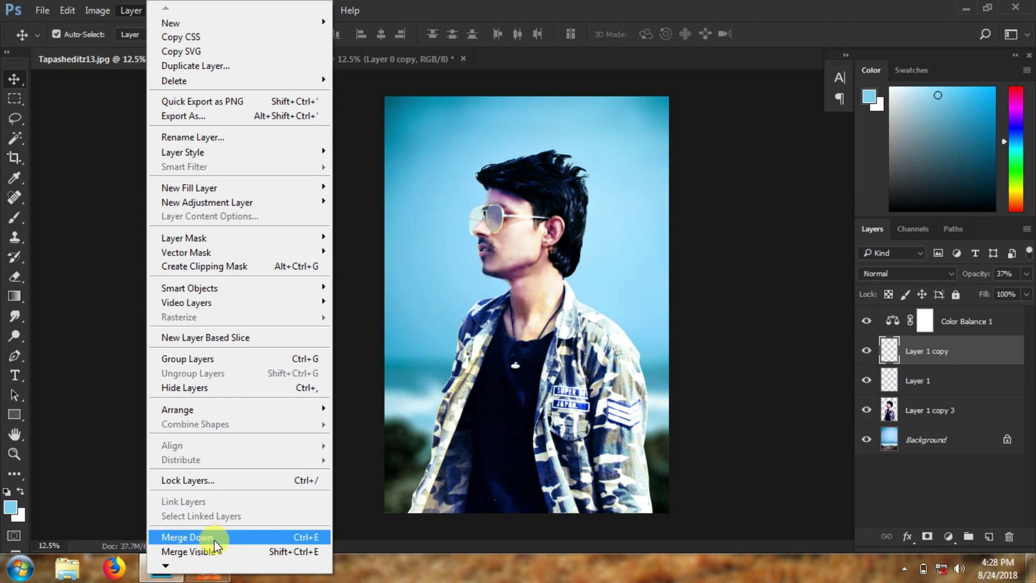
# Step: Merge the top layer copy into Layer 1 and the image layers into Background
pyautogui.click(214, 538)
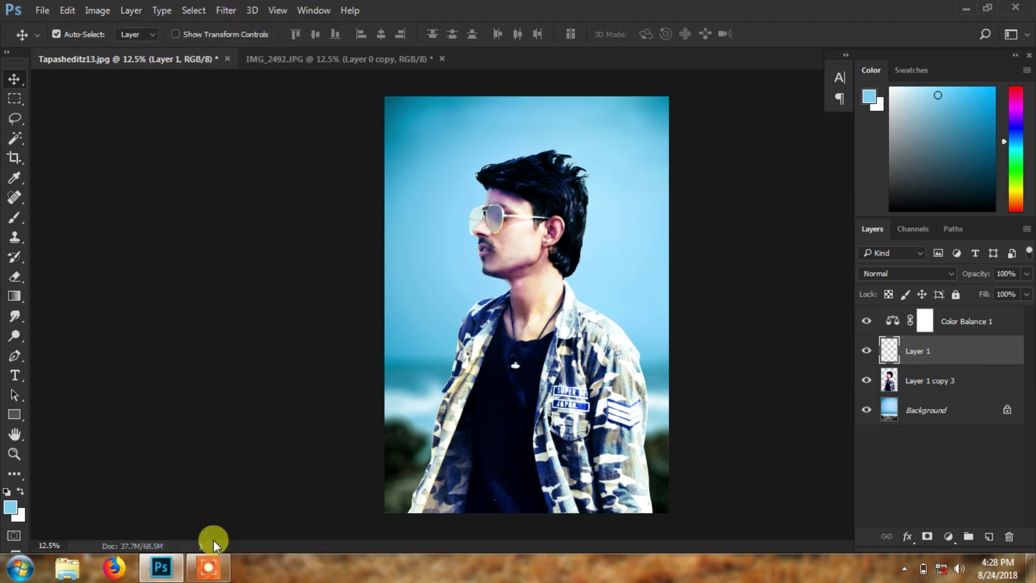
pyautogui.keyDown('shift'); pyautogui.click(936, 409); pyautogui.keyUp('shift')
pyautogui.rightClick(944, 382)
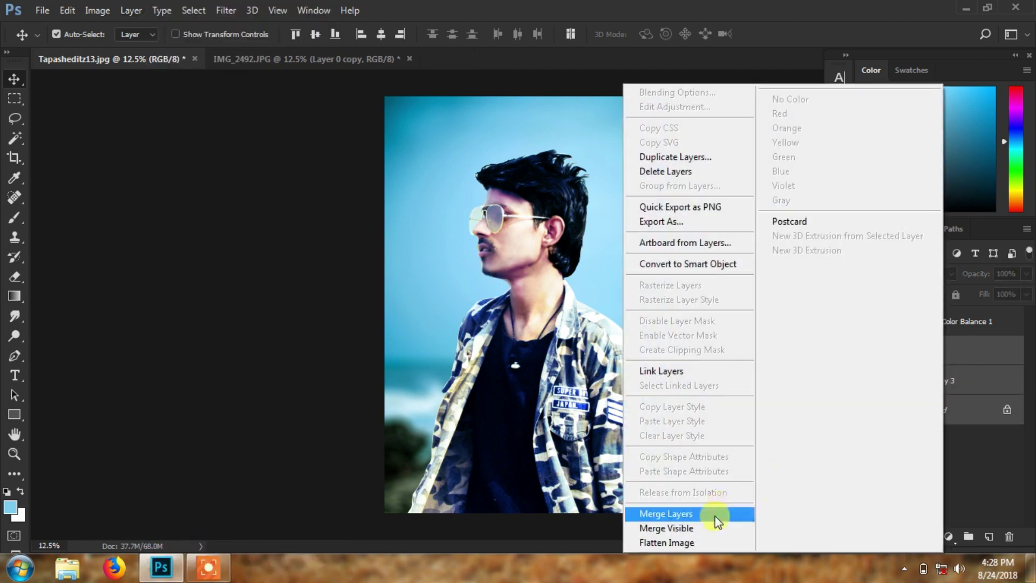
pyautogui.click(675, 515)
# Step: Merge the Color Balance 1 adjustment layer into the Background
pyautogui.click(951, 316)
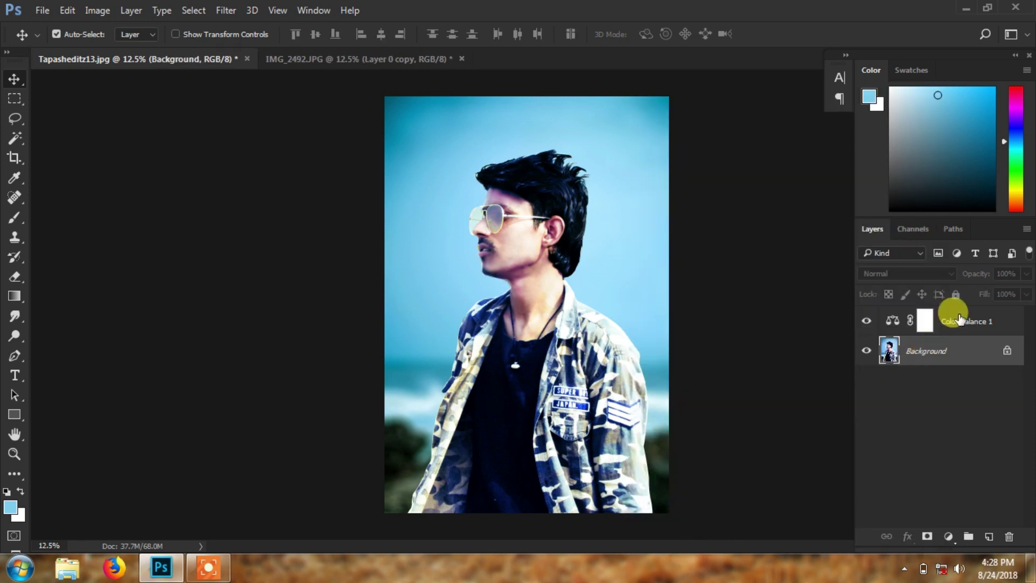
pyautogui.click(944, 351)
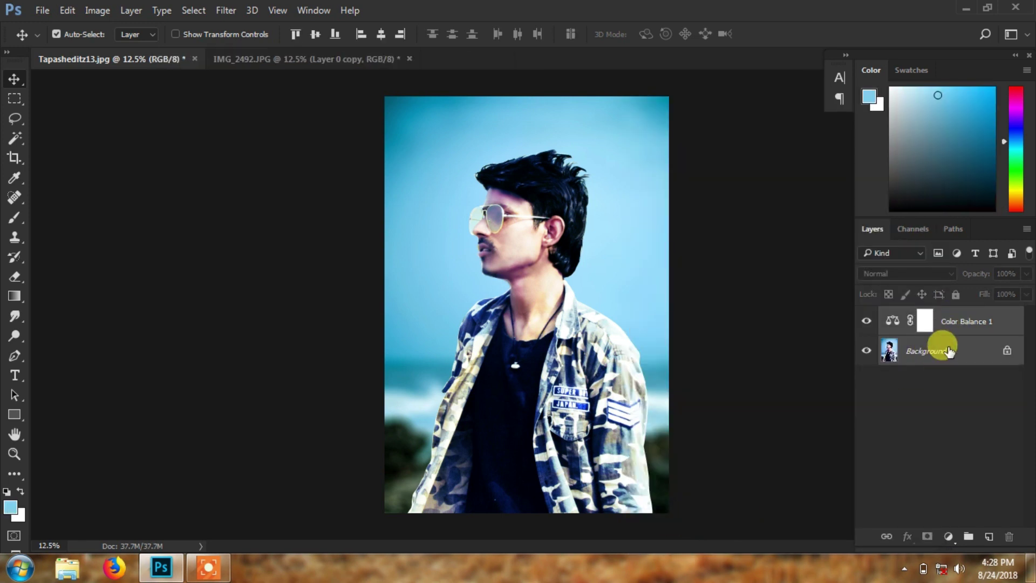
pyautogui.rightClick(938, 350)
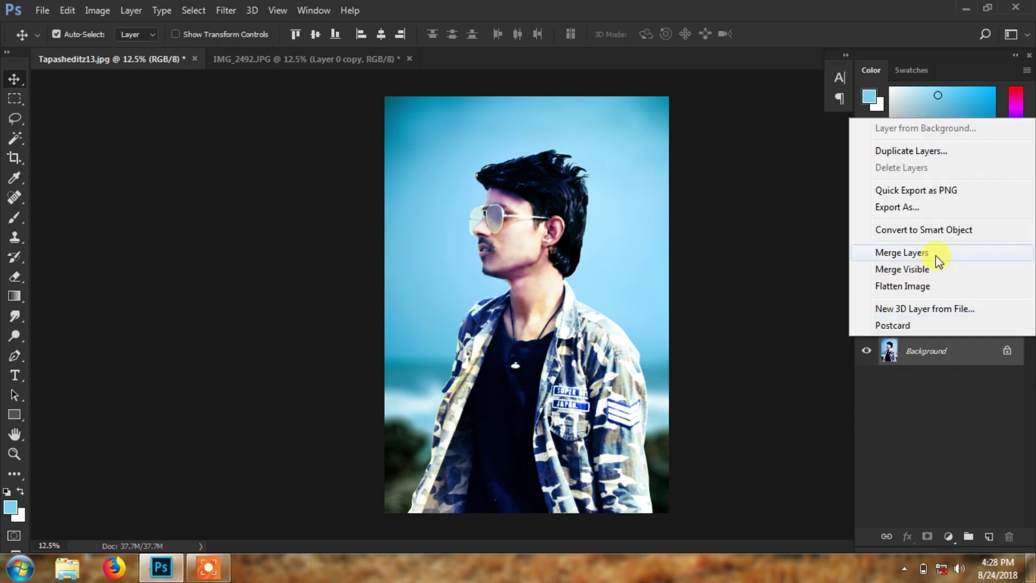
pyautogui.click(938, 254)
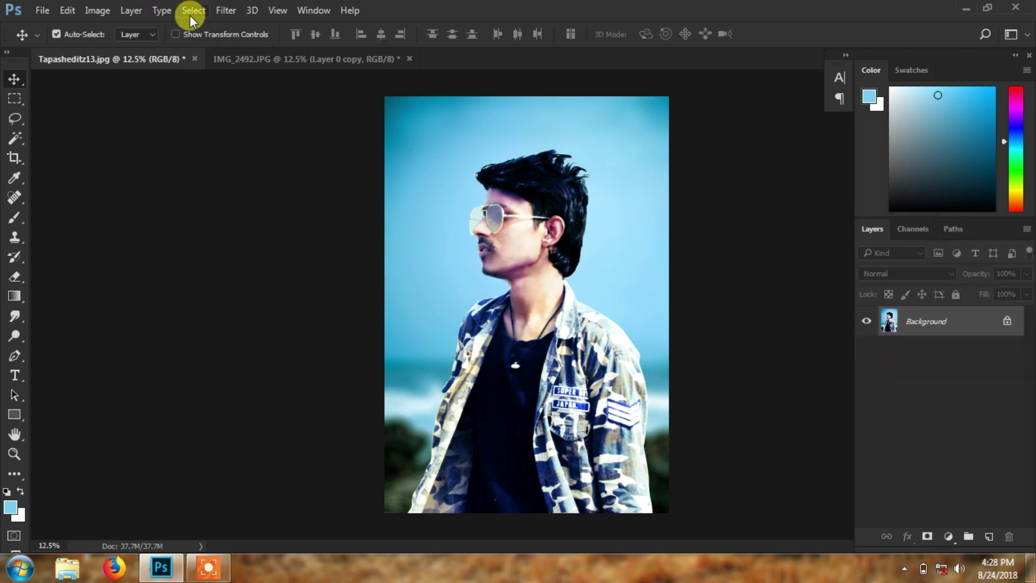
pyautogui.click(219, 11)
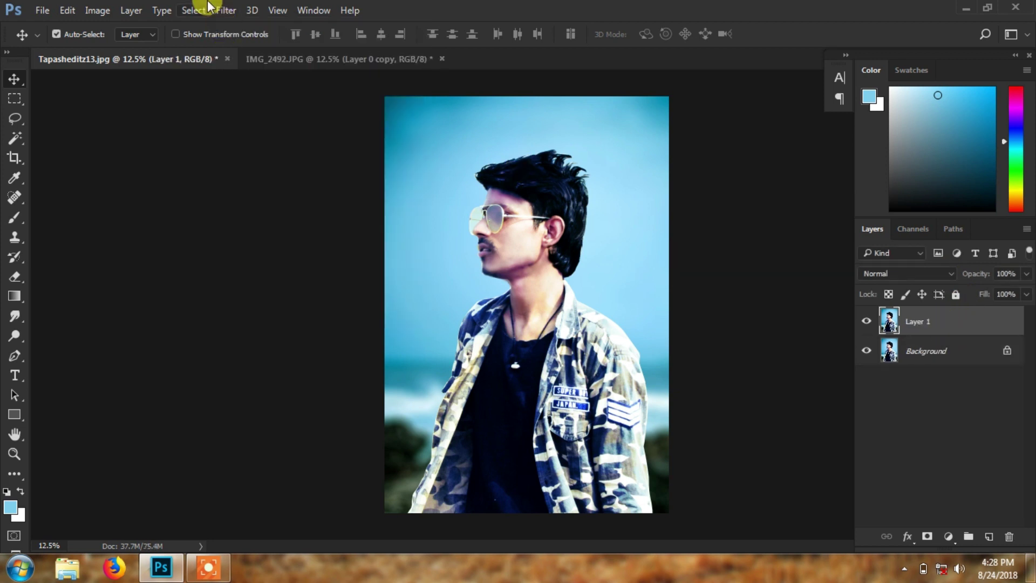
pyautogui.click(222, 10)
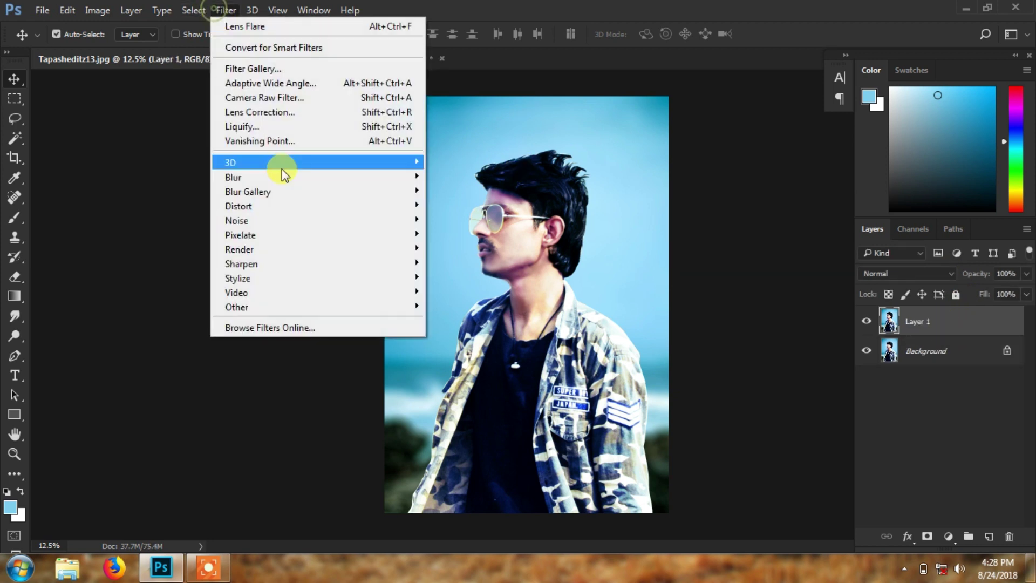
# Step: In Camera Raw, set tint +12 and adjust Basic tones, clarity, vibrance and saturation
pyautogui.click(342, 96)
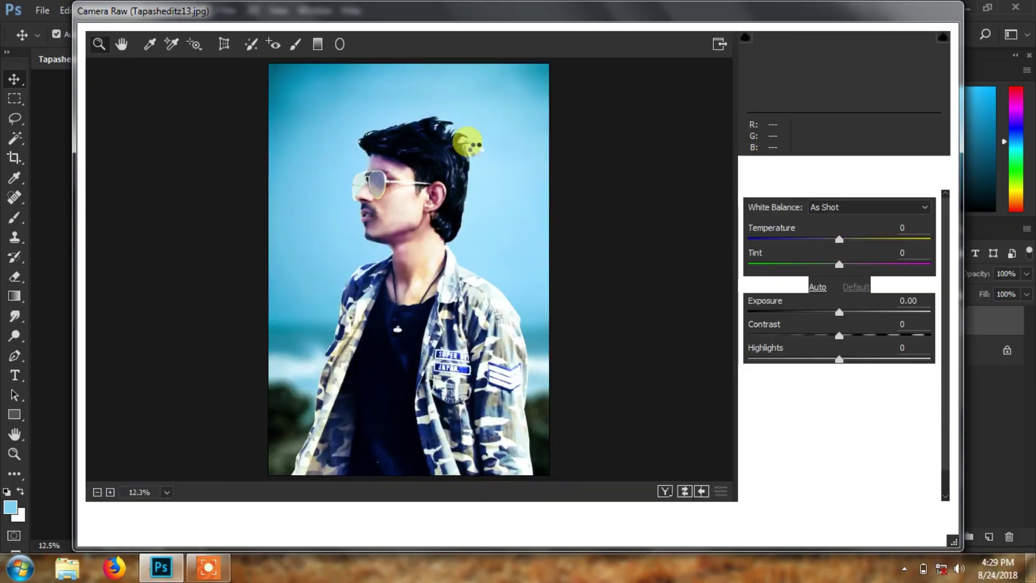
pyautogui.click(839, 239)
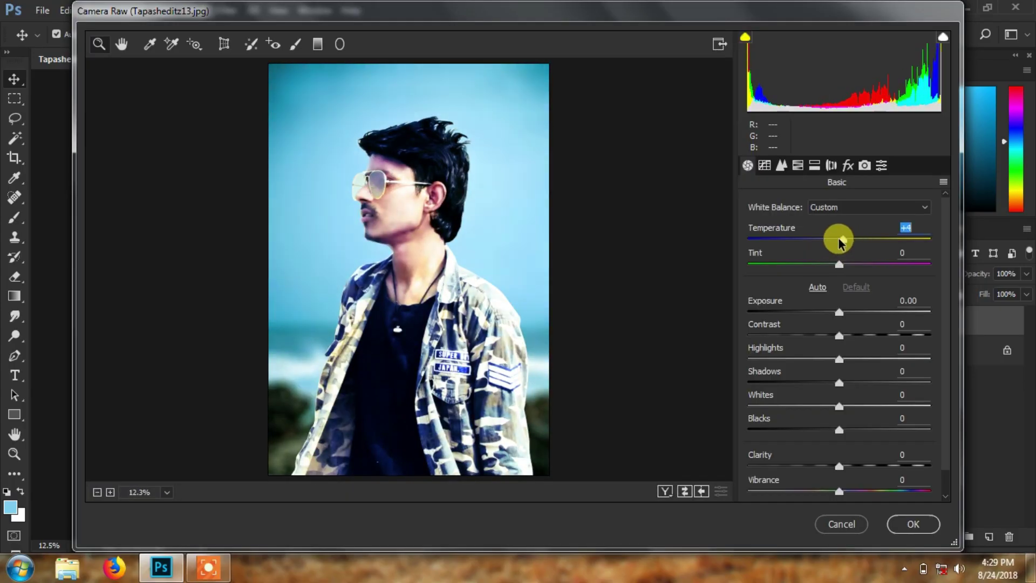
pyautogui.click(850, 264)
pyautogui.click(845, 336)
pyautogui.click(878, 359)
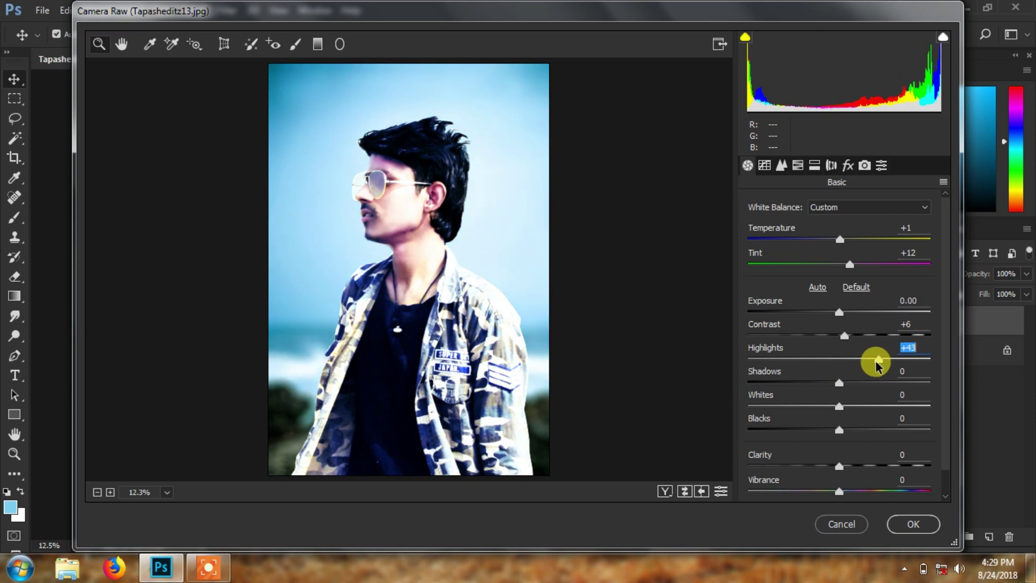
pyautogui.click(850, 383)
pyautogui.scroll(-1, 945, 443)
pyautogui.click(844, 356)
pyautogui.click(868, 332)
pyautogui.click(821, 379)
pyautogui.click(817, 402)
pyautogui.click(863, 437)
pyautogui.click(855, 463)
pyautogui.click(842, 489)
# Step: Lower highlights and lights on the tone curve and set Basic highlights to +13
pyautogui.click(781, 165)
pyautogui.scroll(-1, 852, 351)
pyautogui.moveTo(840, 419); pyautogui.dragTo(779, 419)
pyautogui.moveTo(839, 442)
pyautogui.mouseDown()
pyautogui.moveTo(798, 452)
pyautogui.moveTo(840, 443)
pyautogui.moveTo(836, 489)
pyautogui.mouseUp()
pyautogui.click(747, 165)
pyautogui.moveTo(864, 332)
pyautogui.mouseDown()
pyautogui.moveTo(804, 309)
pyautogui.moveTo(763, 334)
pyautogui.mouseUp()
# Step: Desaturate oranges, yellows and aquas, shift Yellows hue to -100, and tweak blue/purple hues
pyautogui.click(795, 165)
pyautogui.moveTo(842, 384); pyautogui.dragTo(727, 384)
pyautogui.click(754, 228)
pyautogui.moveTo(844, 334); pyautogui.dragTo(669, 351)
pyautogui.moveTo(844, 409)
pyautogui.mouseDown()
pyautogui.moveTo(805, 410)
pyautogui.moveTo(798, 435)
pyautogui.mouseUp()
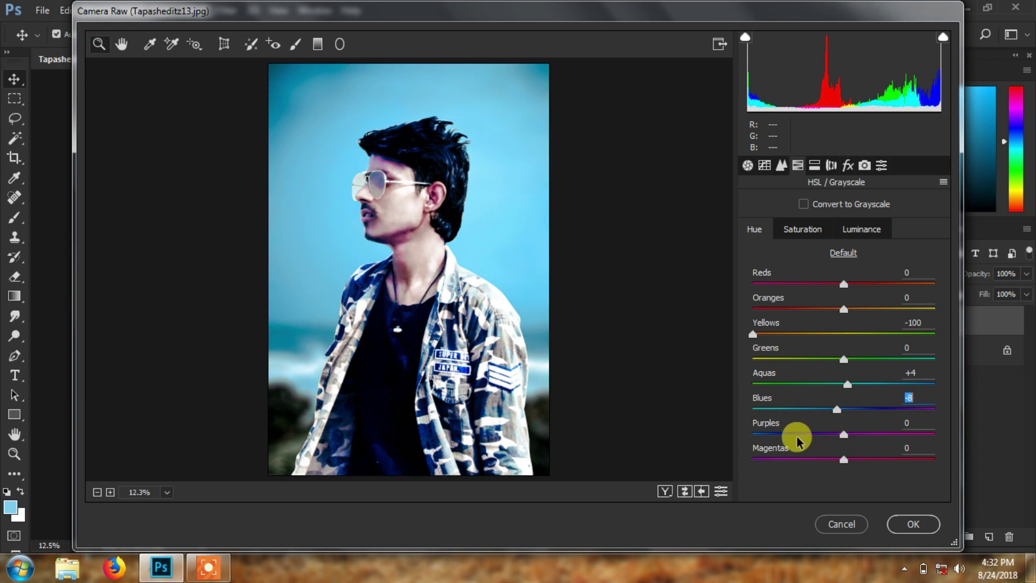
# Step: Add light grain and a vignette, set shadows tint -66, raise red primary hue, and apply
pyautogui.click(848, 165)
pyautogui.moveTo(749, 285); pyautogui.dragTo(760, 285)
pyautogui.moveTo(836, 411); pyautogui.dragTo(816, 415)
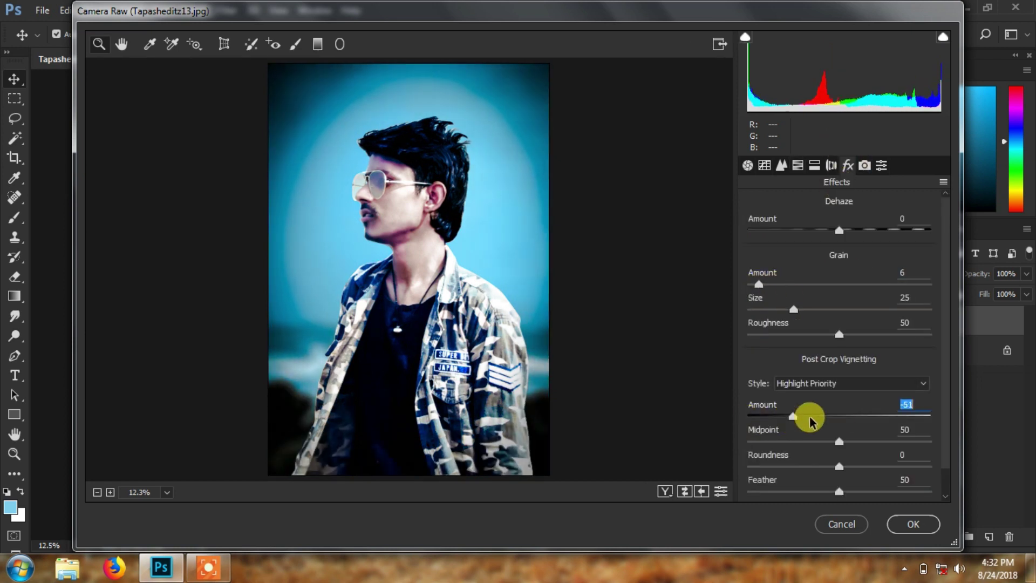
pyautogui.click(871, 168)
pyautogui.moveTo(844, 263); pyautogui.dragTo(784, 264)
pyautogui.moveTo(844, 310)
pyautogui.mouseDown()
pyautogui.moveTo(798, 312)
pyautogui.moveTo(929, 332)
pyautogui.mouseUp()
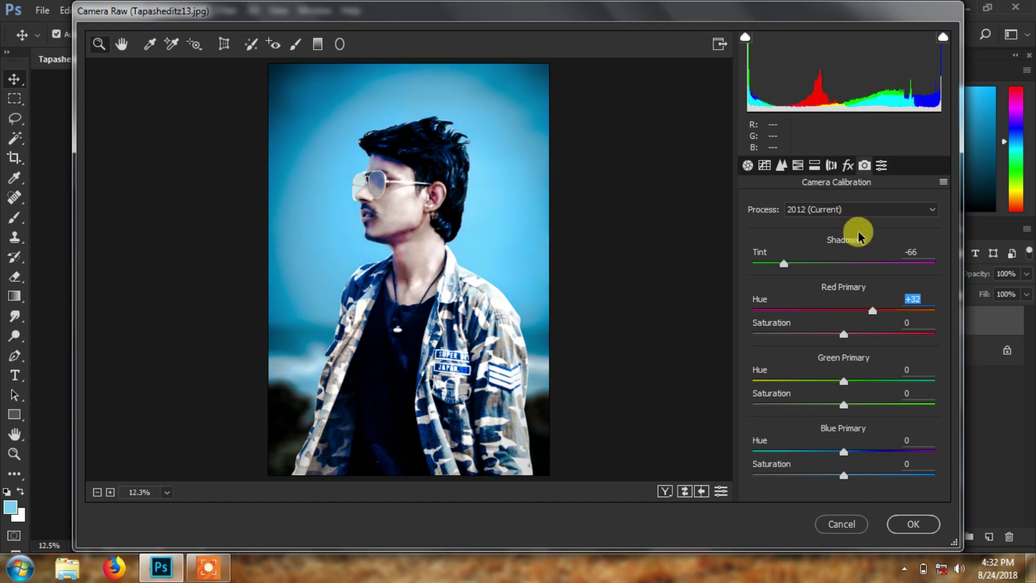
pyautogui.click(914, 528)
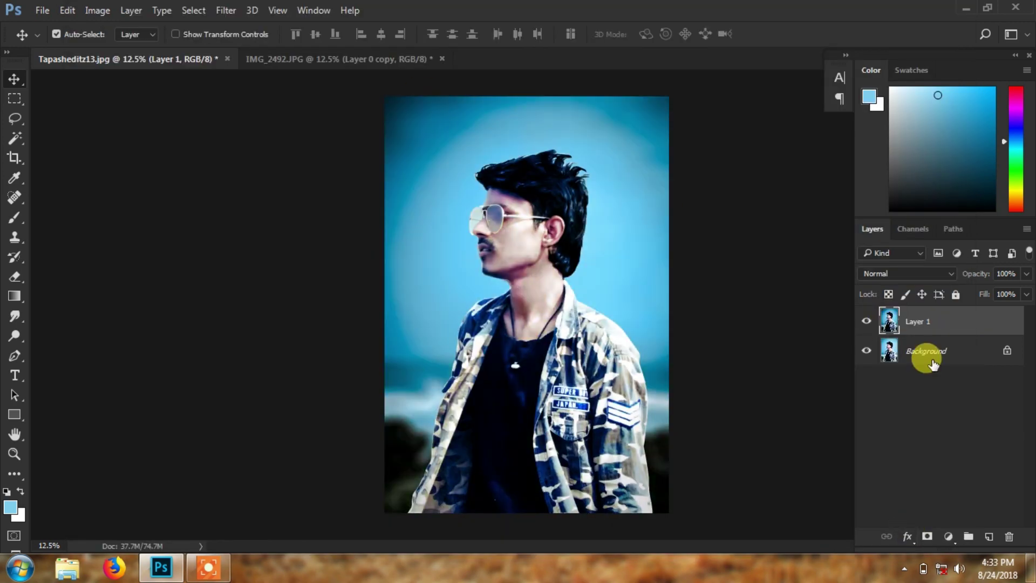
# Step: Flatten the graded image into a single Background layer
pyautogui.rightClick(907, 321)
pyautogui.click(544, 305)
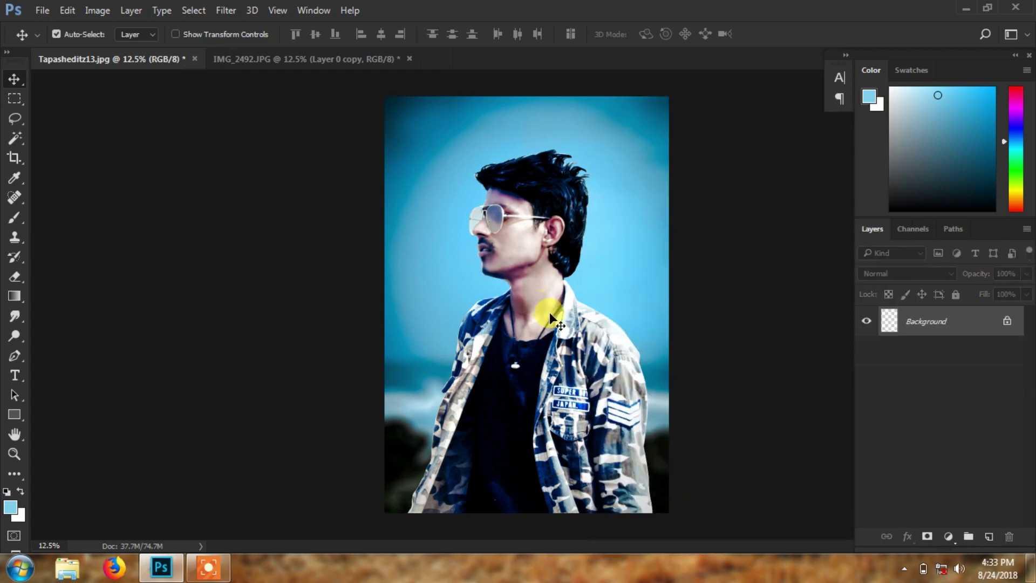
pyautogui.click(225, 10)
pyautogui.moveTo(239, 249)
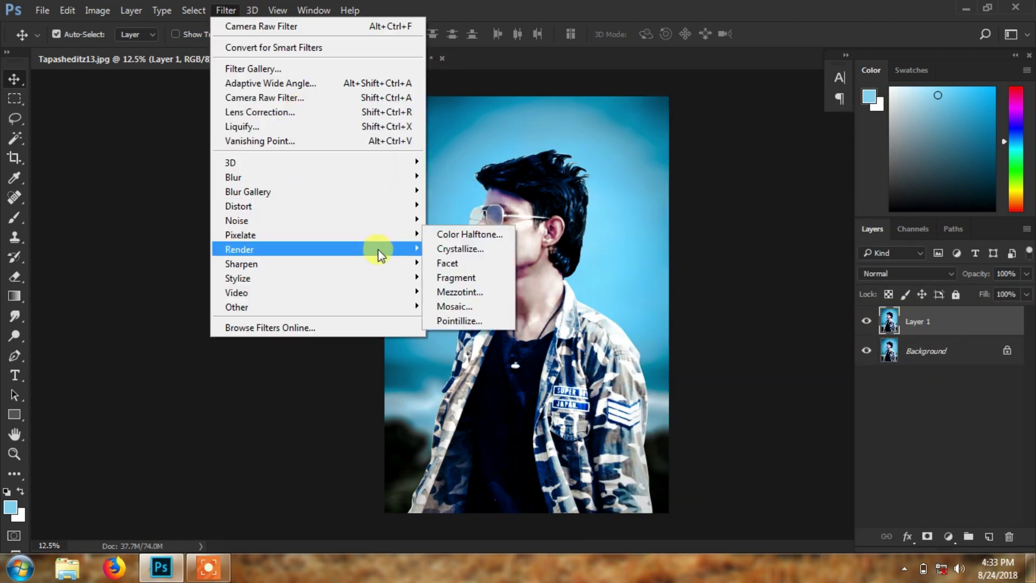
pyautogui.moveTo(236, 220)
pyautogui.click(444, 252)
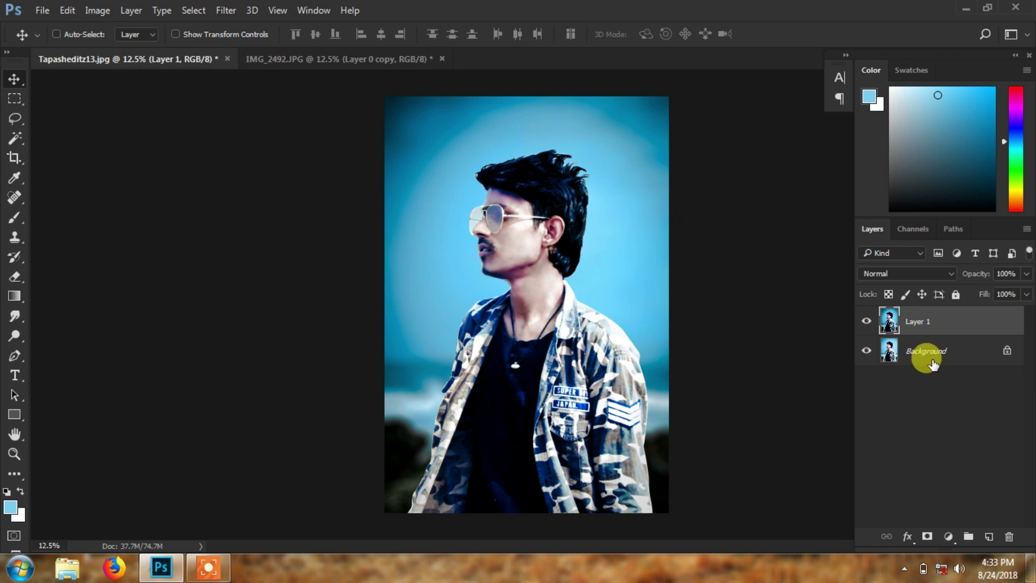
pyautogui.rightClick(911, 327)
pyautogui.click(620, 436)
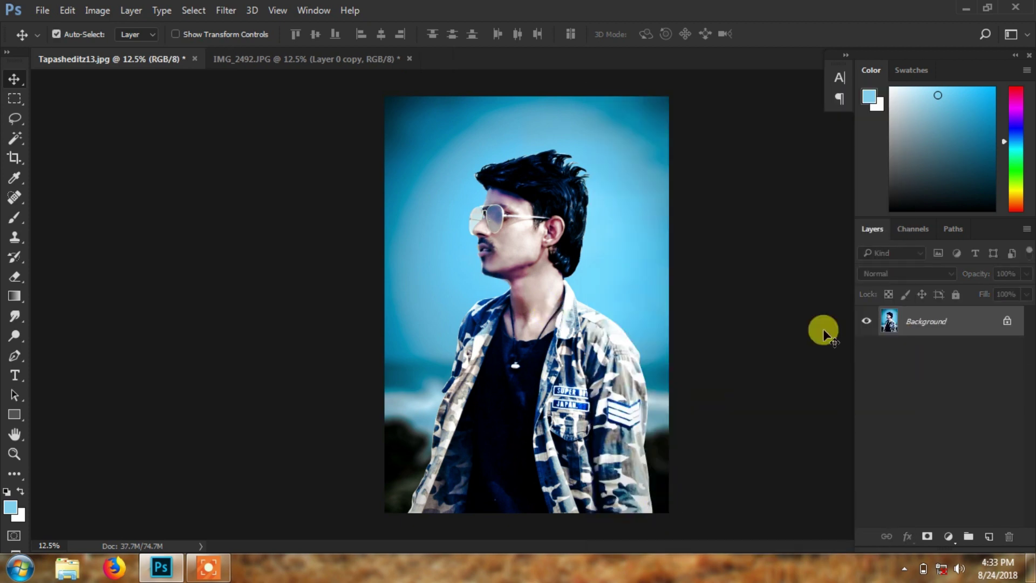
# Step: Duplicate the Background as Layer 1 and launch the GREYCstoration noise filter, retrying its prompts
pyautogui.hotkey('ctrl', 'j')
pyautogui.click(229, 12)
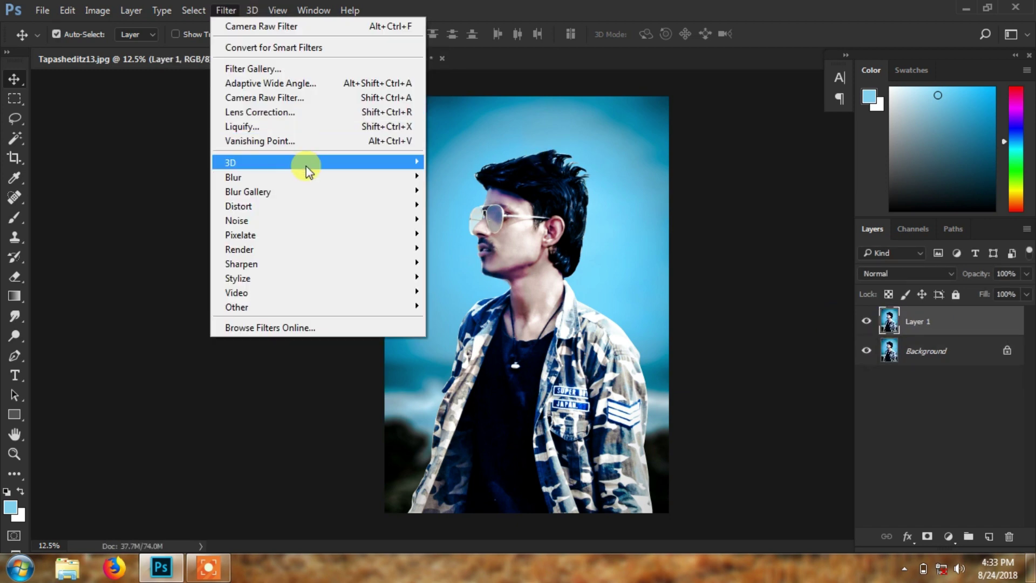
pyautogui.click(452, 265)
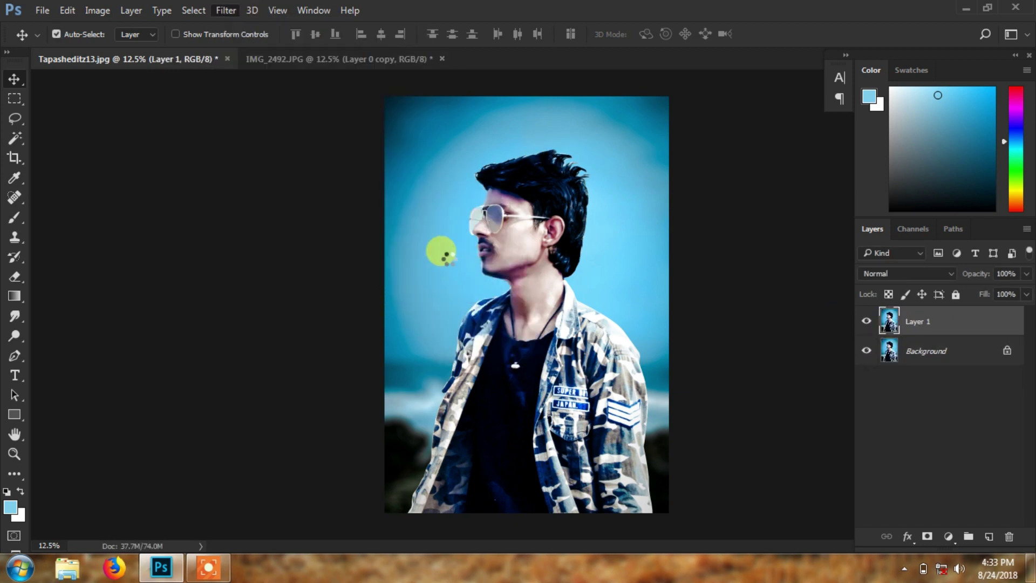
pyautogui.click(526, 329)
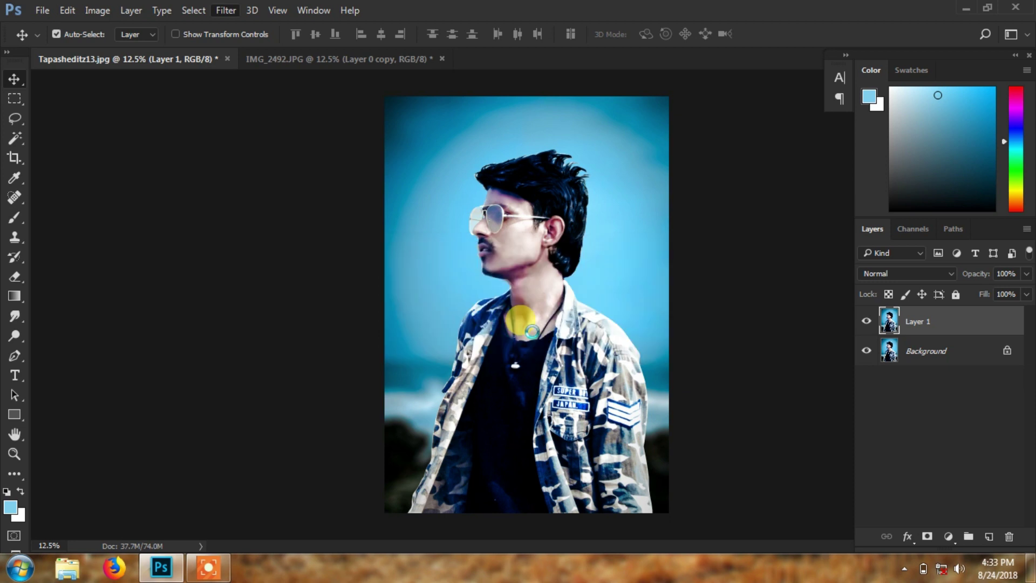
pyautogui.click(532, 331)
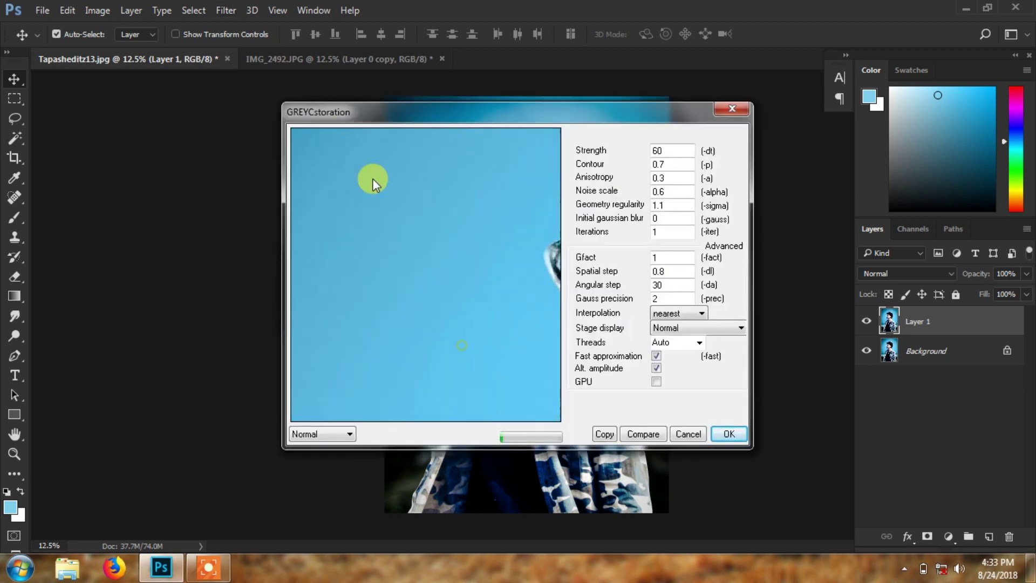
# Step: Set GREYCstoration strength 111, enter contour 0.3, enable GPU, and apply the smoothing
pyautogui.click(649, 151)
pyautogui.write('111')
pyautogui.doubleClick(664, 164)
pyautogui.write('0.3')
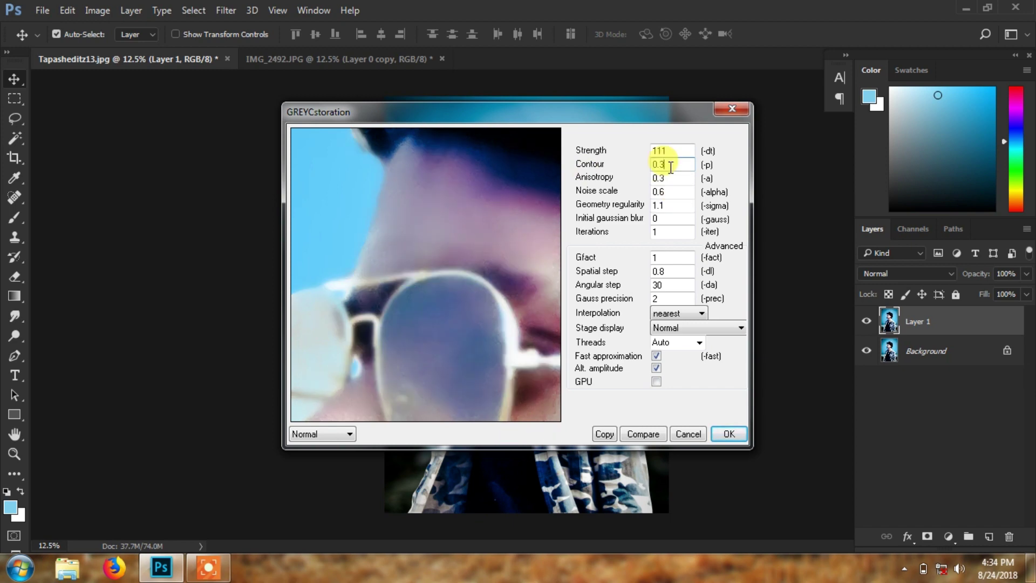
pyautogui.write('0.6')
pyautogui.click(657, 381)
pyautogui.moveTo(548, 365)
pyautogui.mouseDown()
pyautogui.moveTo(529, 205)
pyautogui.moveTo(492, 189)
pyautogui.mouseUp()
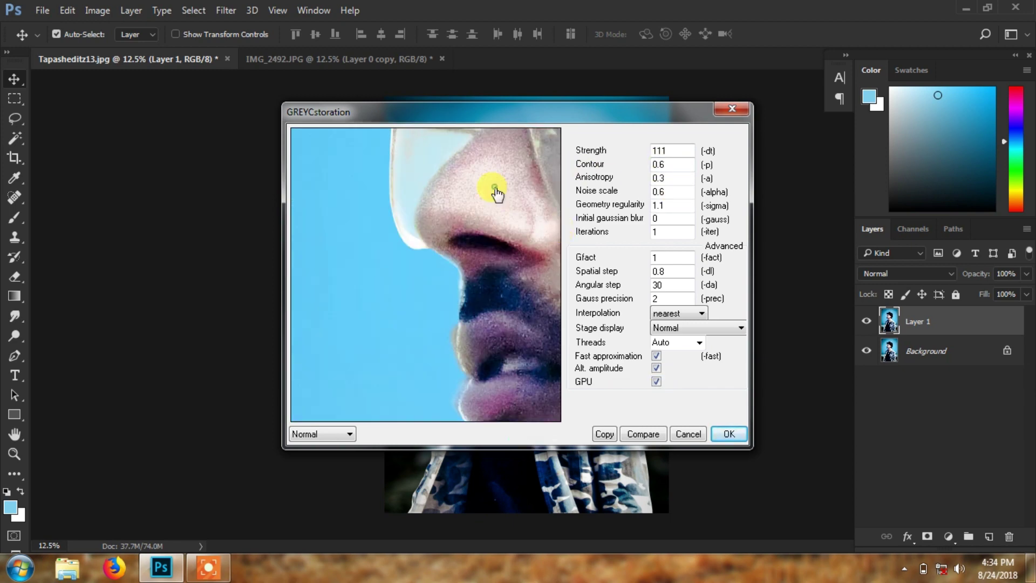
pyautogui.click(728, 433)
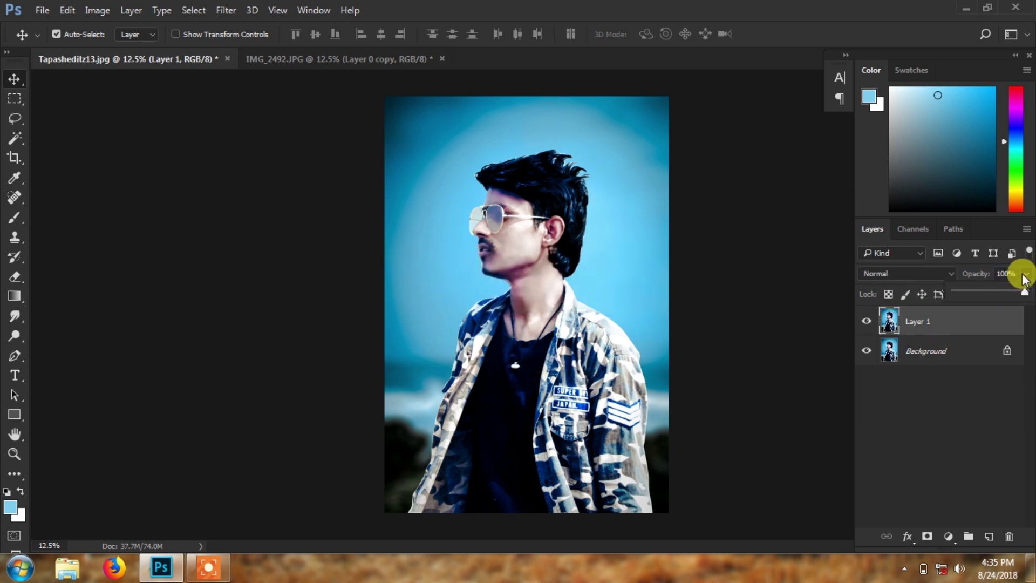
# Step: Fade the smoothed Layer 1 to about 30% opacity and merge it down into Background
pyautogui.rightClick(940, 325)
pyautogui.click(671, 527)
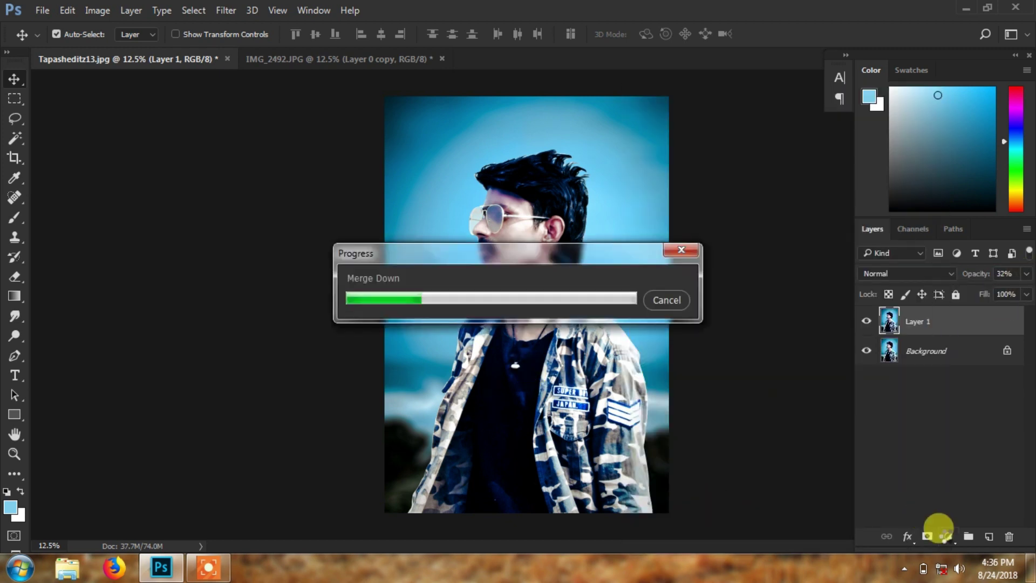
pyautogui.click(948, 536)
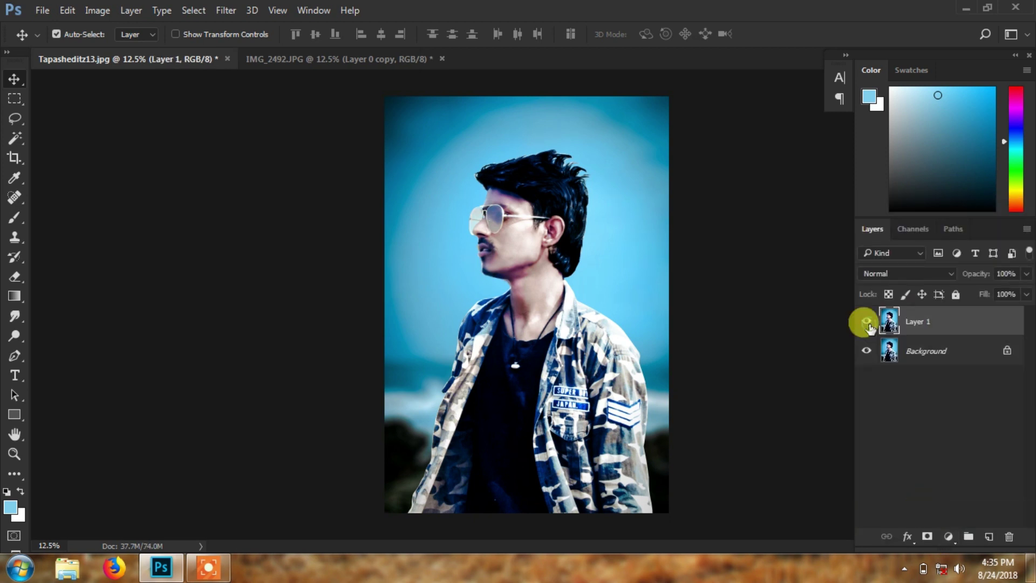
pyautogui.click(1024, 275)
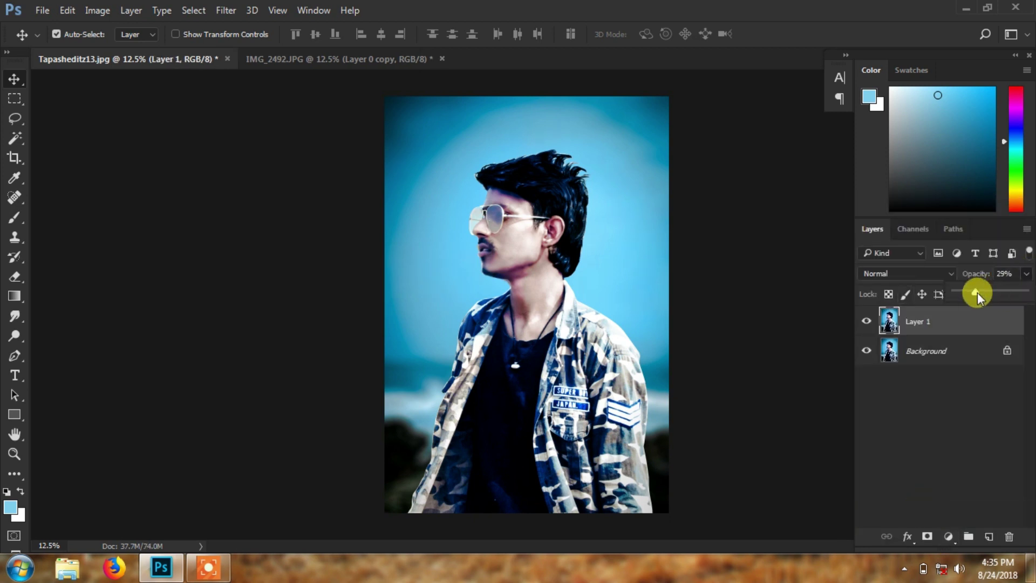
pyautogui.rightClick(945, 334)
pyautogui.click(721, 512)
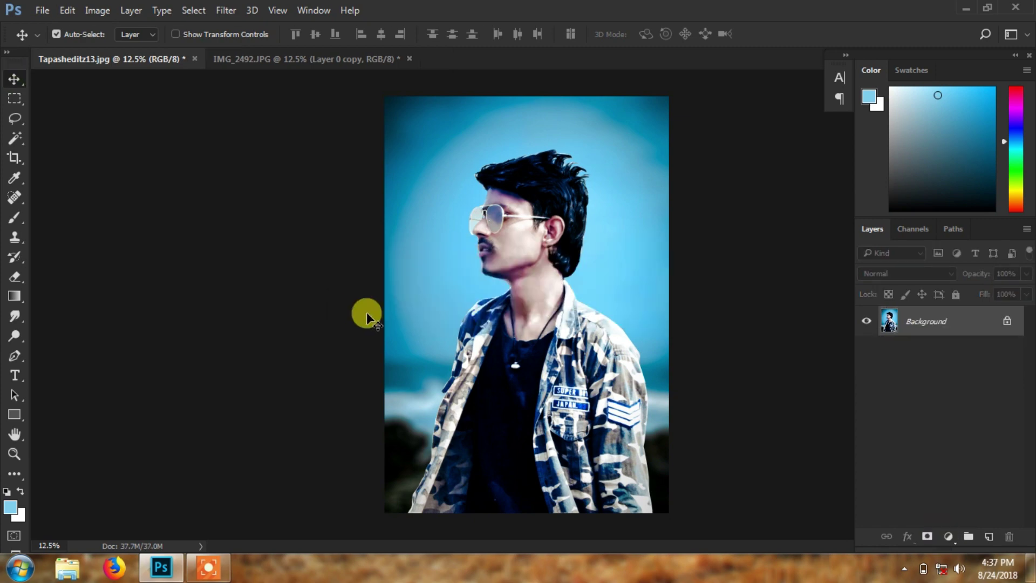